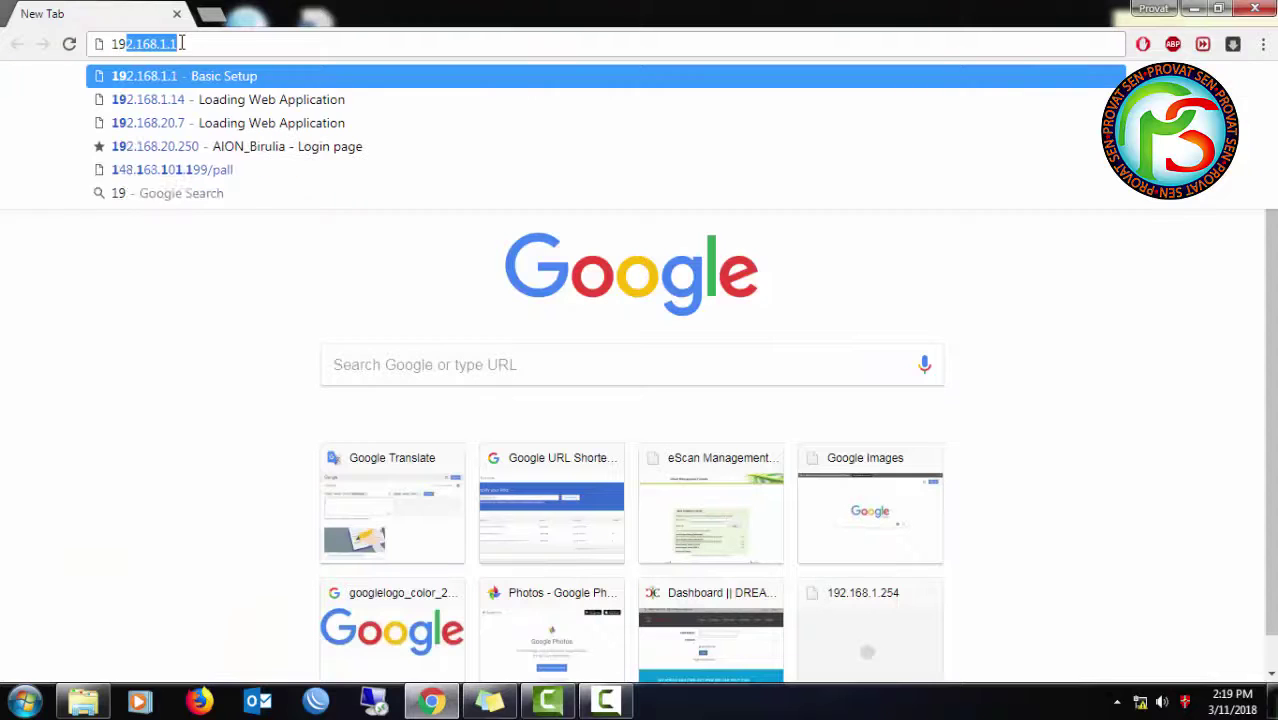
- Load 192.168.1.1 and continue past the unsecured-network notice to the router login prompt
type("1.1")
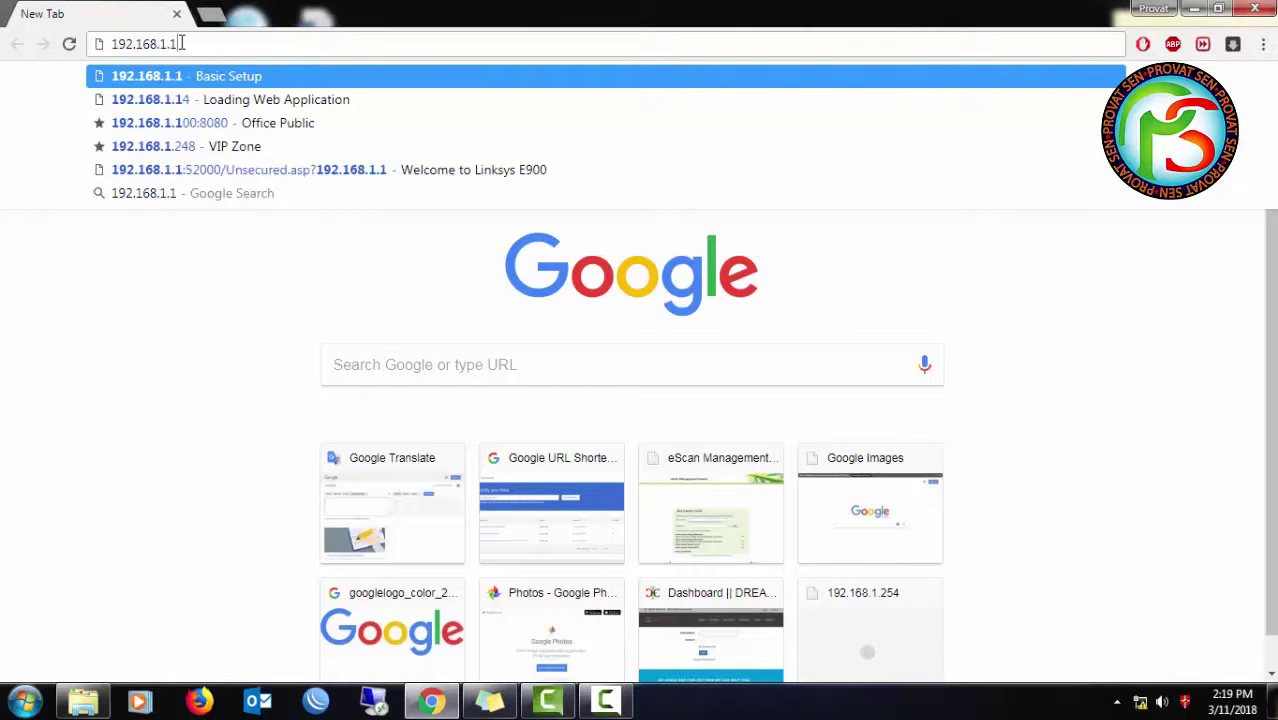
key("Return")
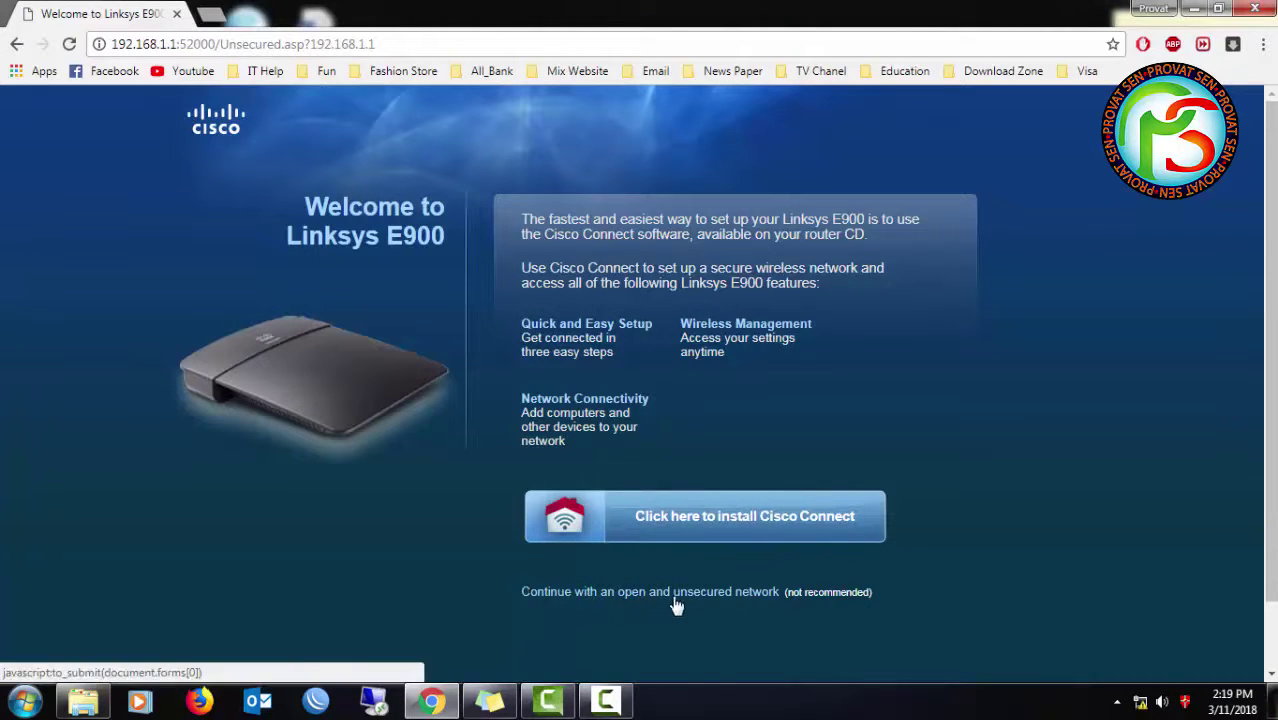
left_click(752, 598)
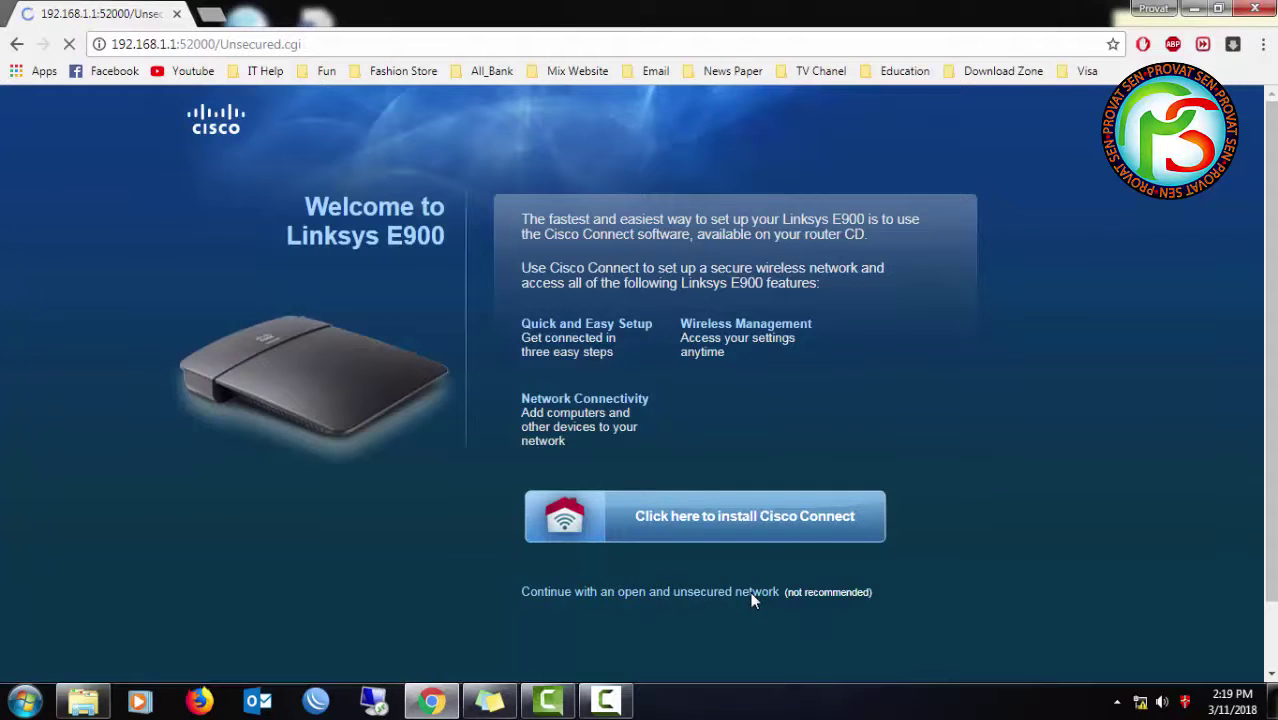
left_click(530, 521)
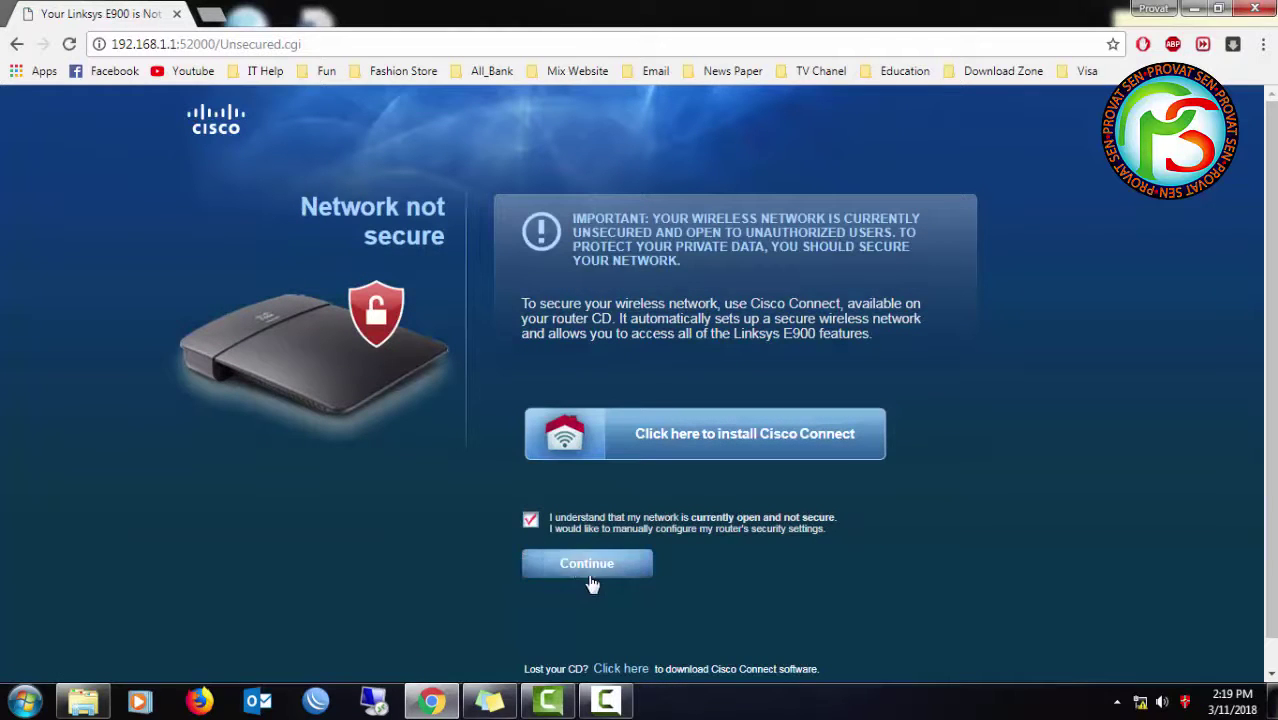
left_click(591, 568)
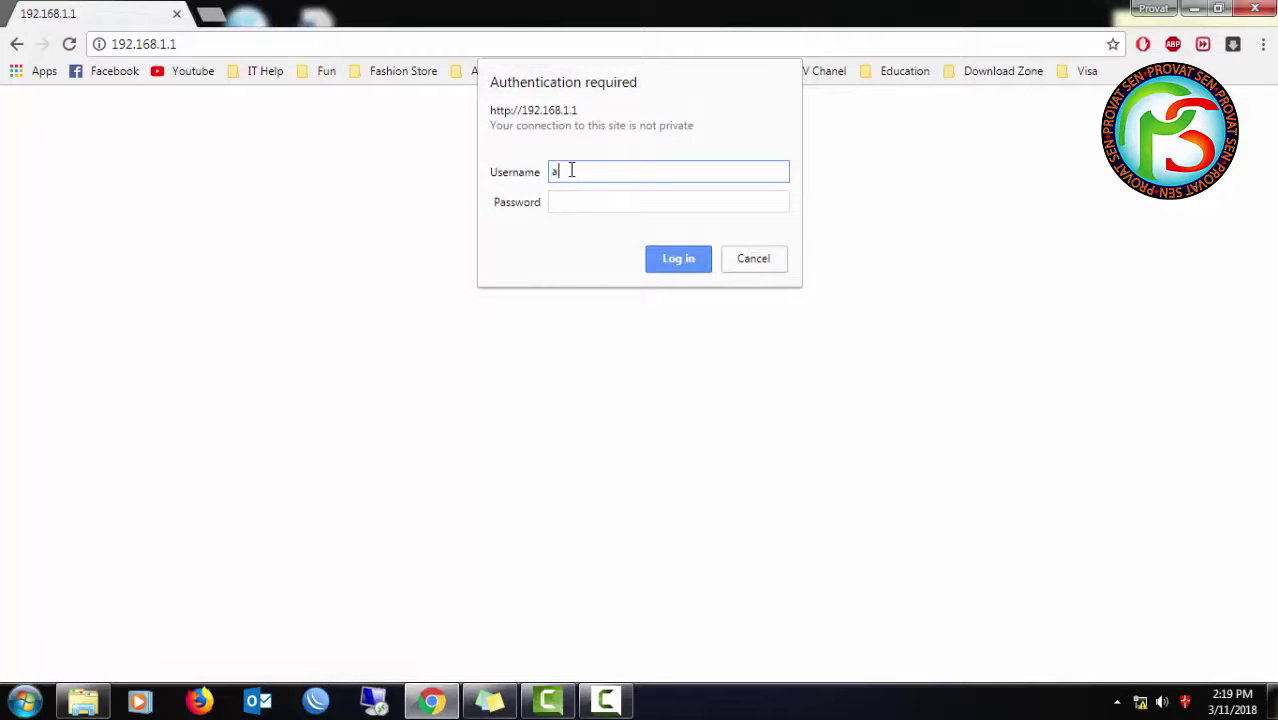
- Log in with the router's admin username and password, then dismiss the advanced-settings warning
type("admin")
key("Tab")
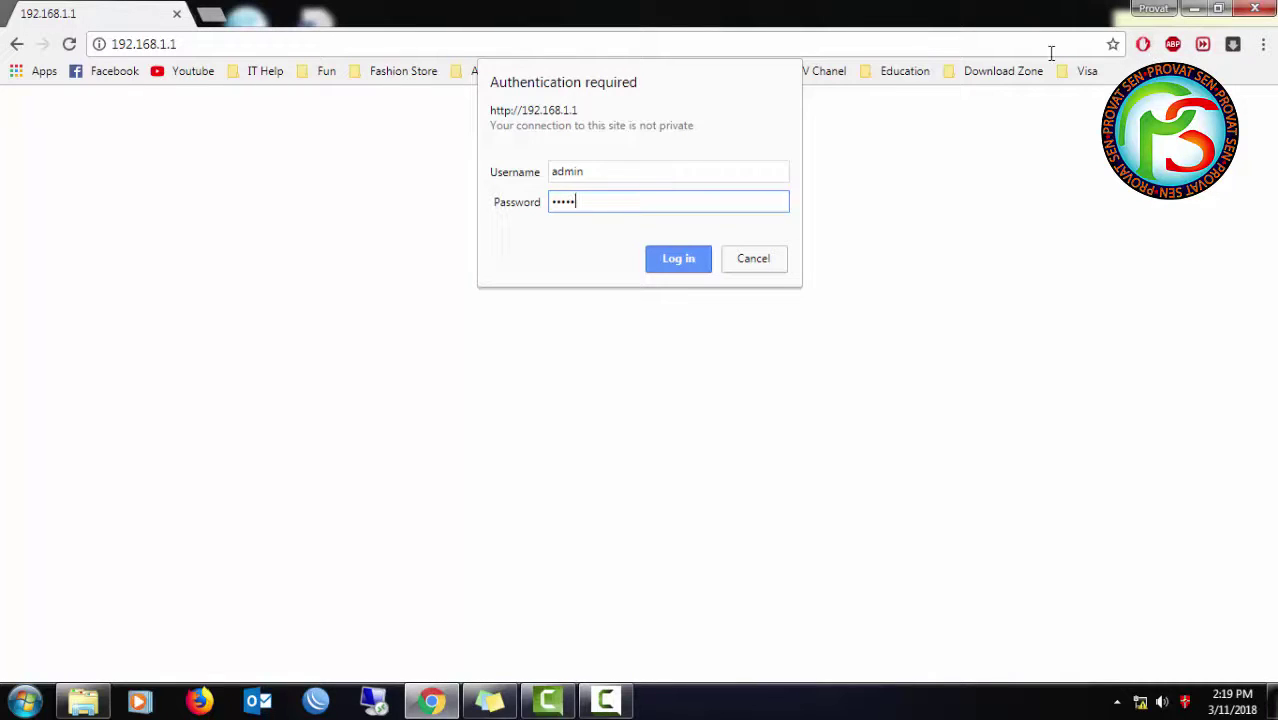
left_click_drag(613, 178, 536, 180)
left_click(594, 202)
left_click(677, 262)
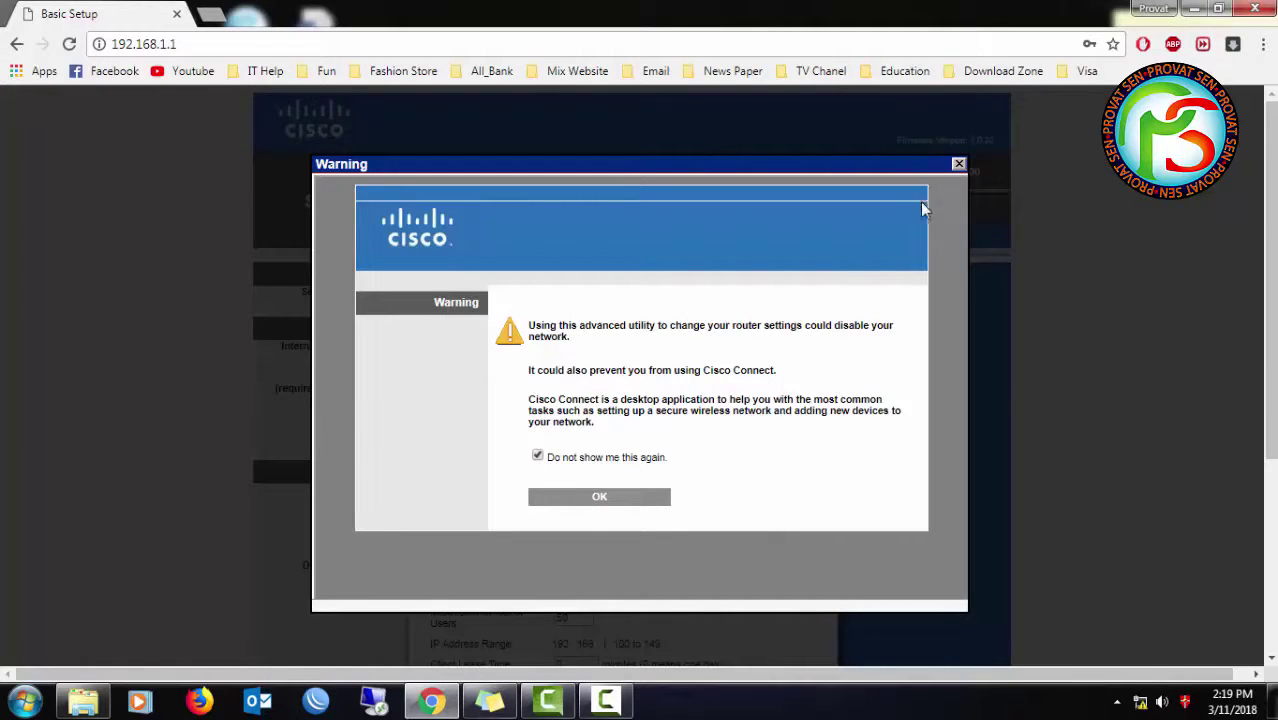
left_click(958, 164)
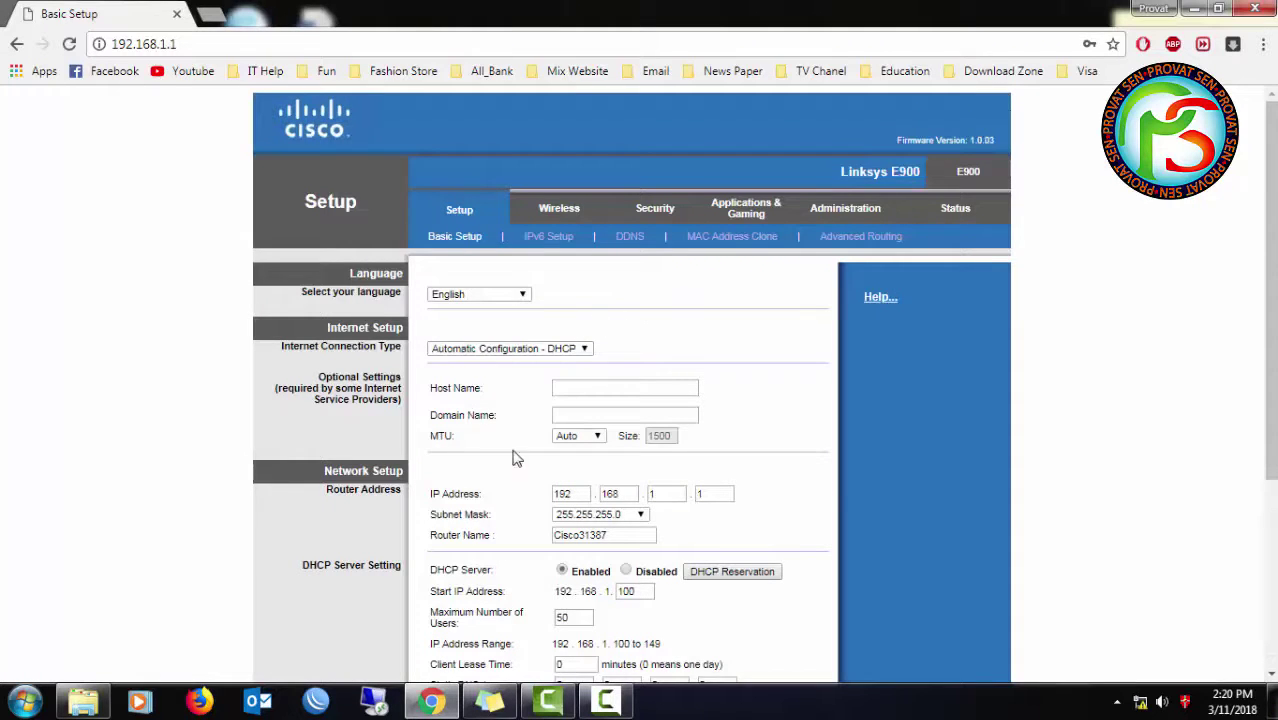
scroll(661, 470, "down", 3)
scroll(523, 527, "up", 3)
- On Basic Setup, switch Internet Connection Type from Automatic Configuration - DHCP to Static IP
left_click(559, 208)
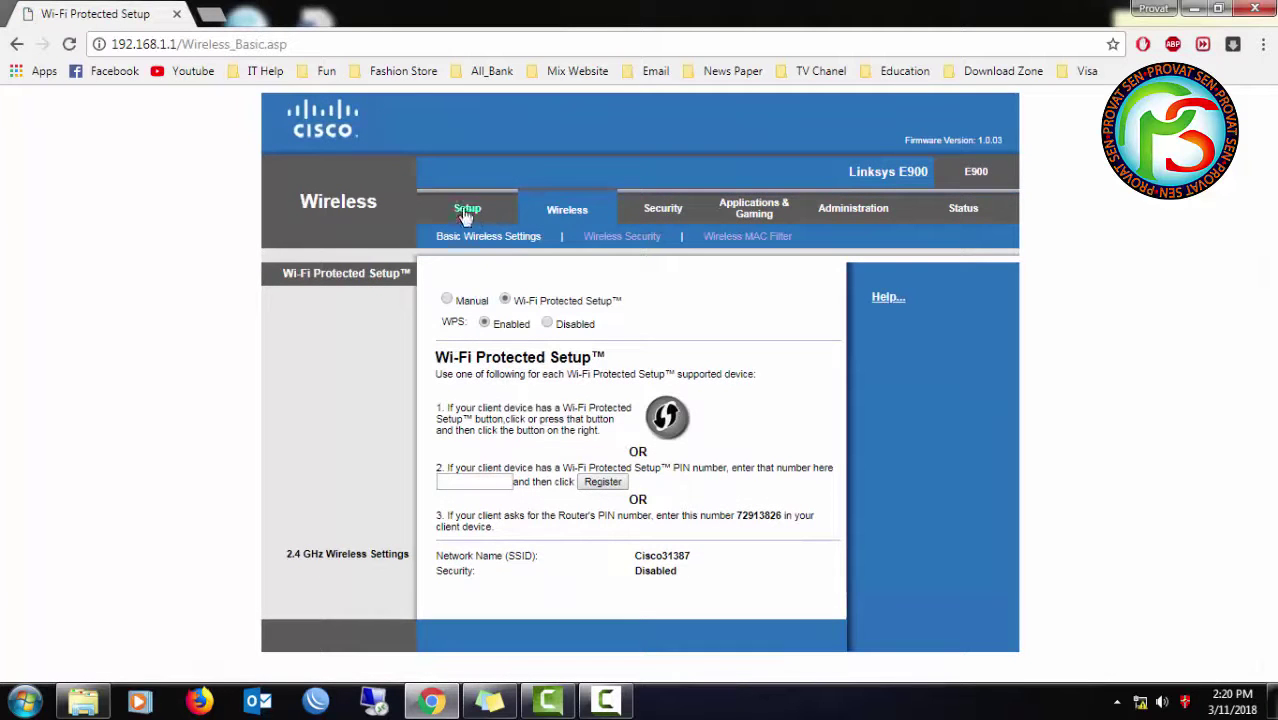
left_click(470, 212)
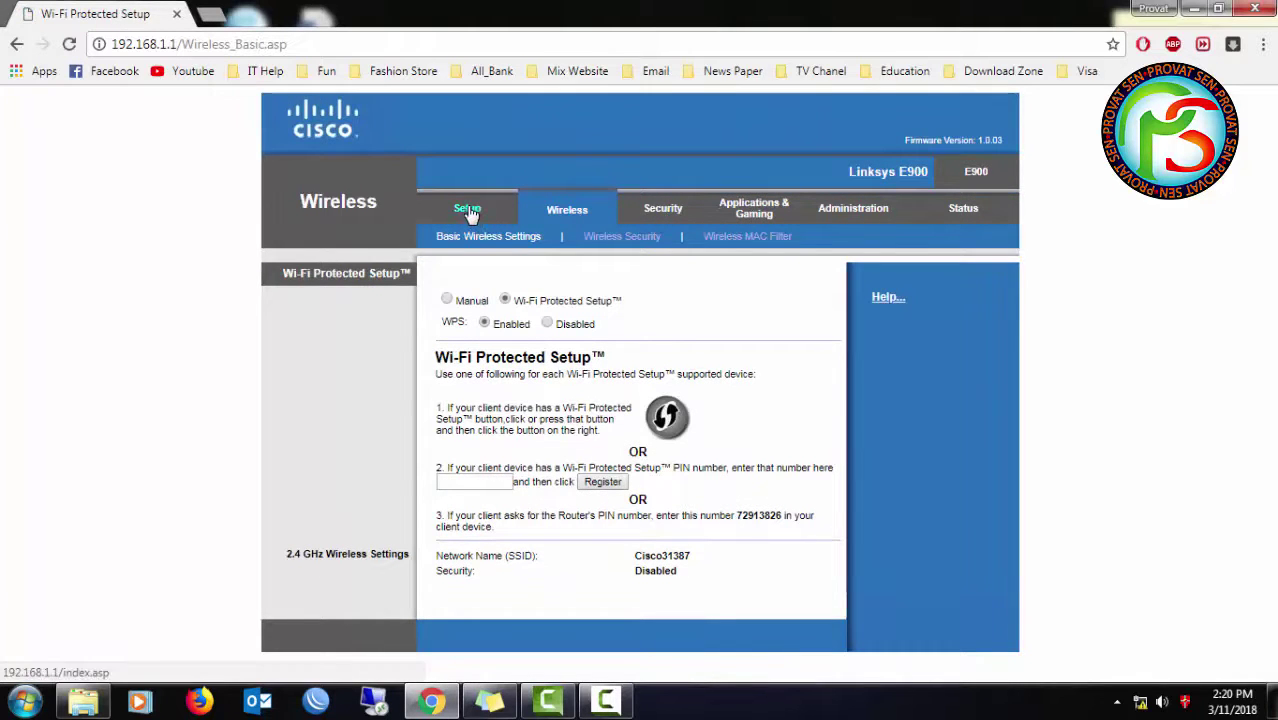
scroll(530, 415, "down", 2)
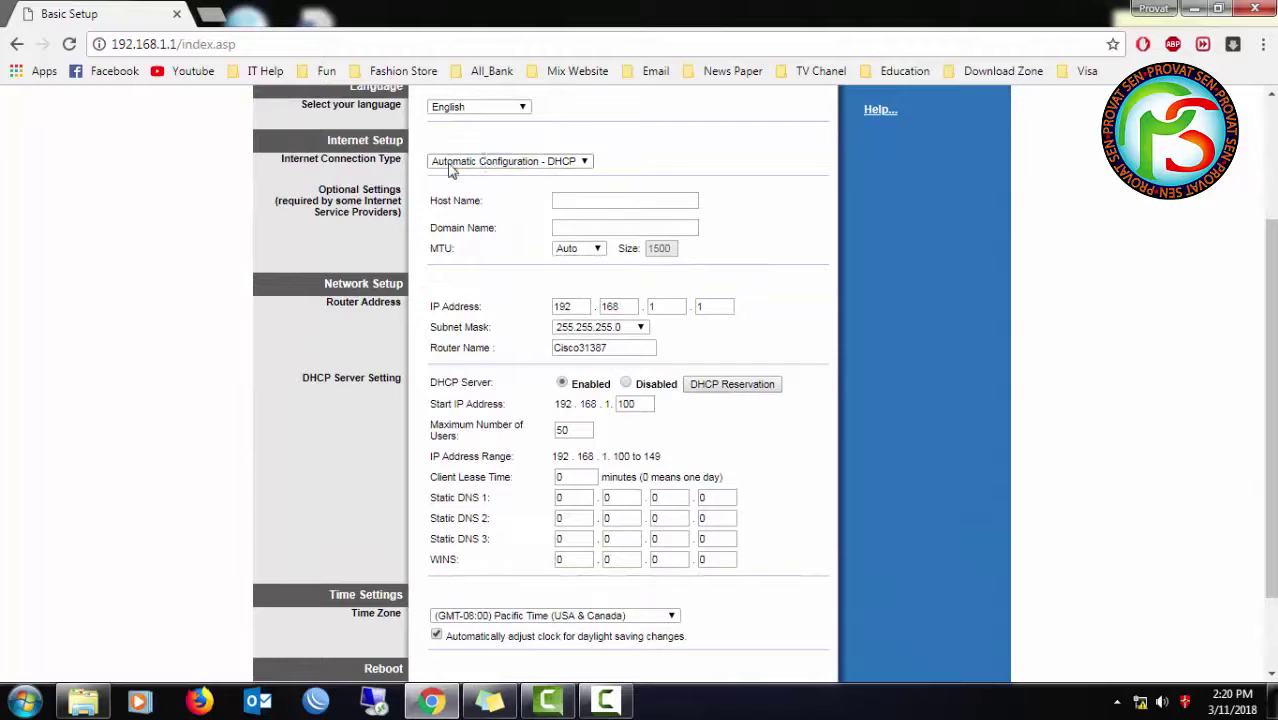
left_click(528, 164)
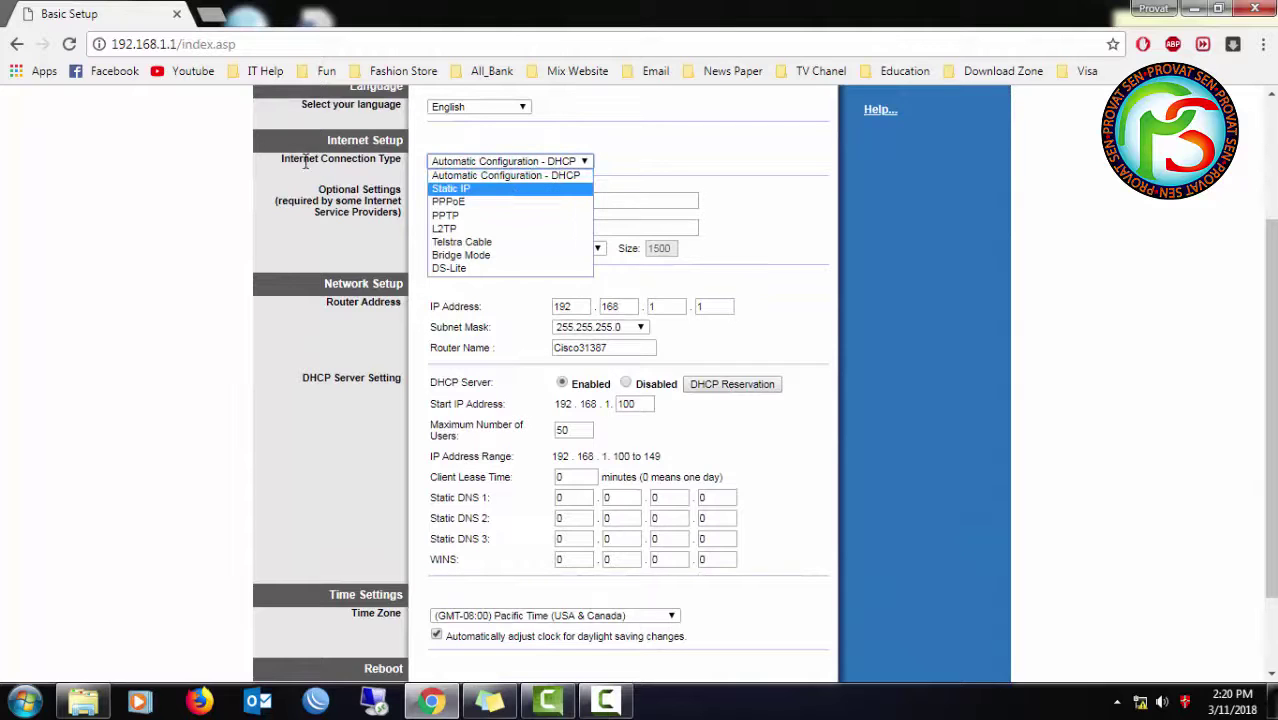
left_click(340, 140)
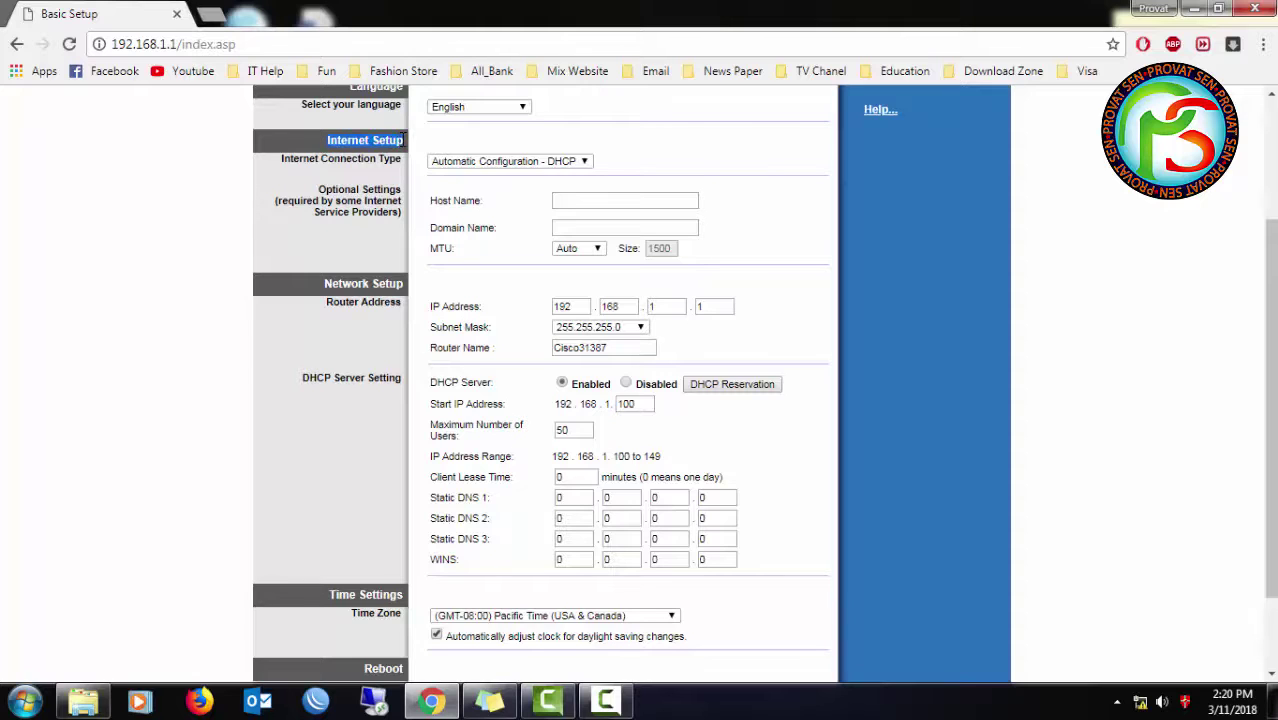
left_click(447, 161)
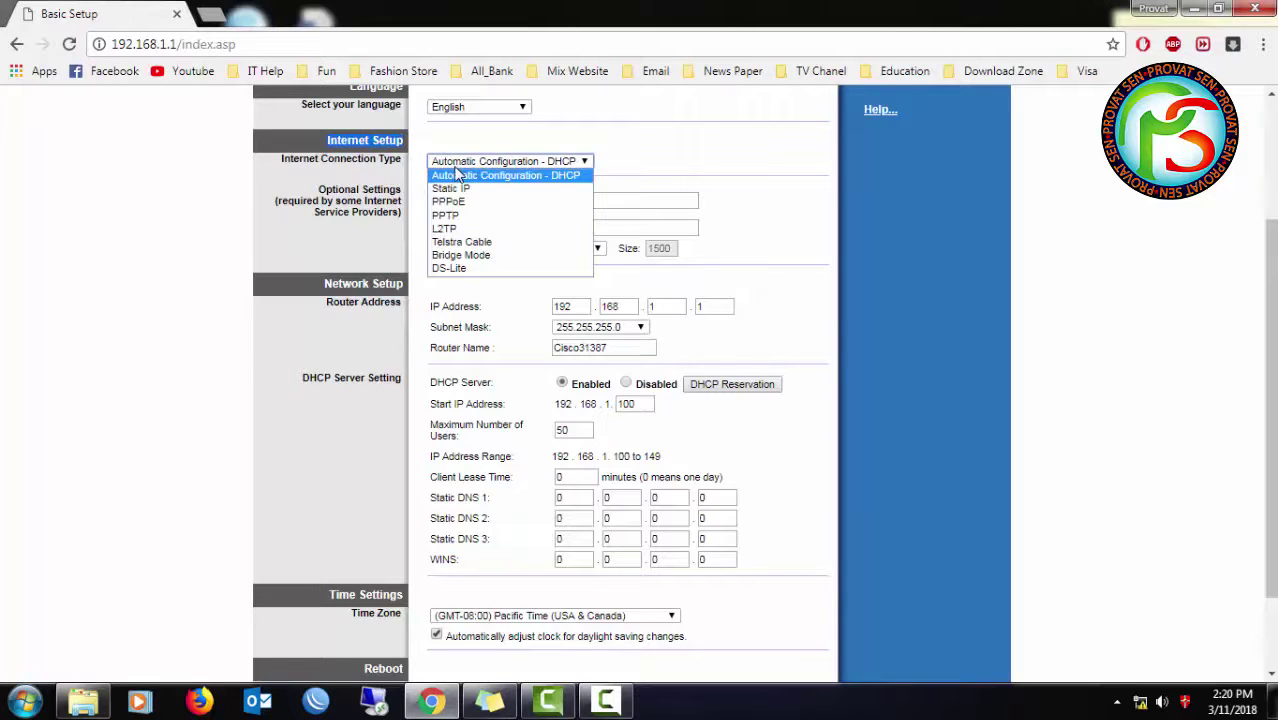
left_click(455, 189)
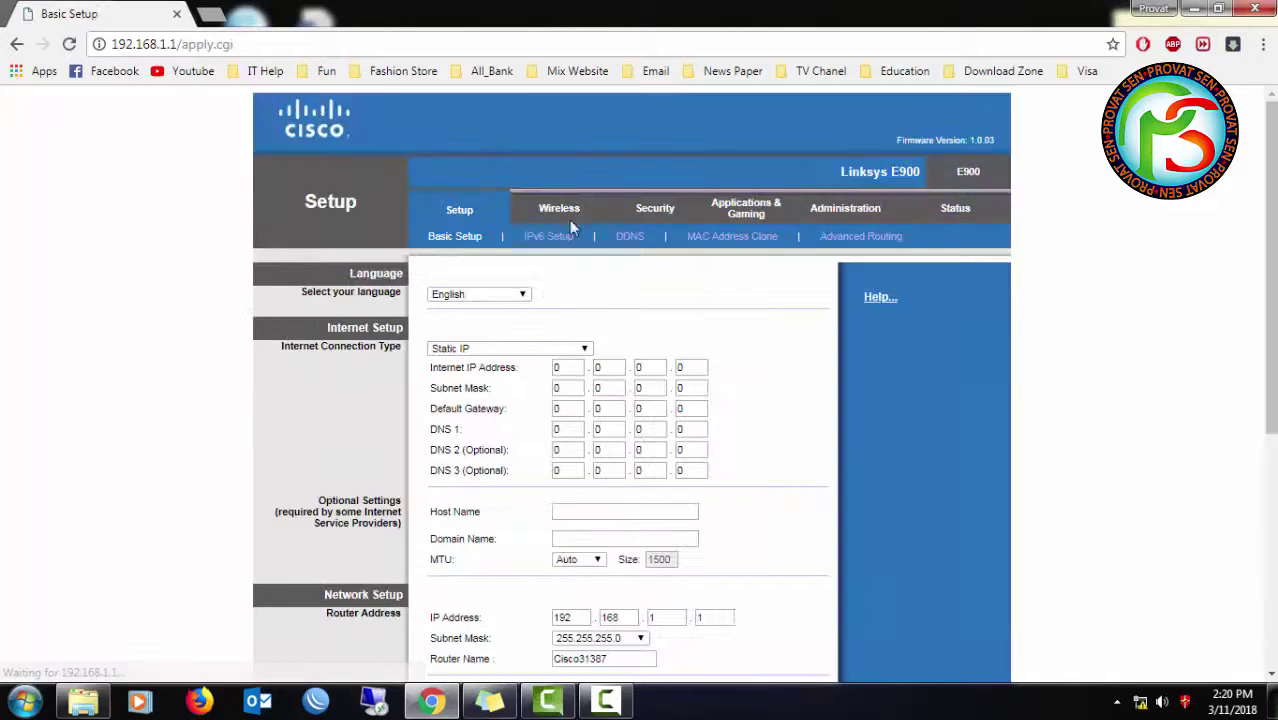
- Enter the static Internet IP address 192.168.1.150
left_click(567, 368)
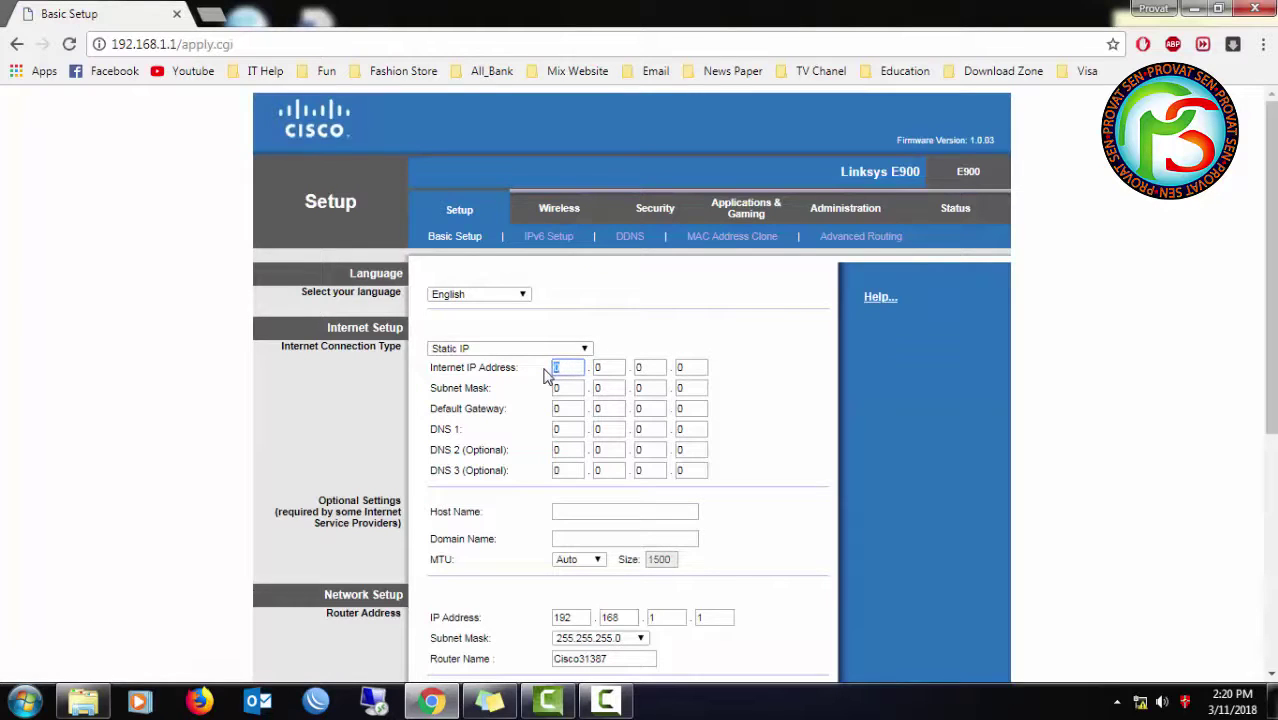
type("19")
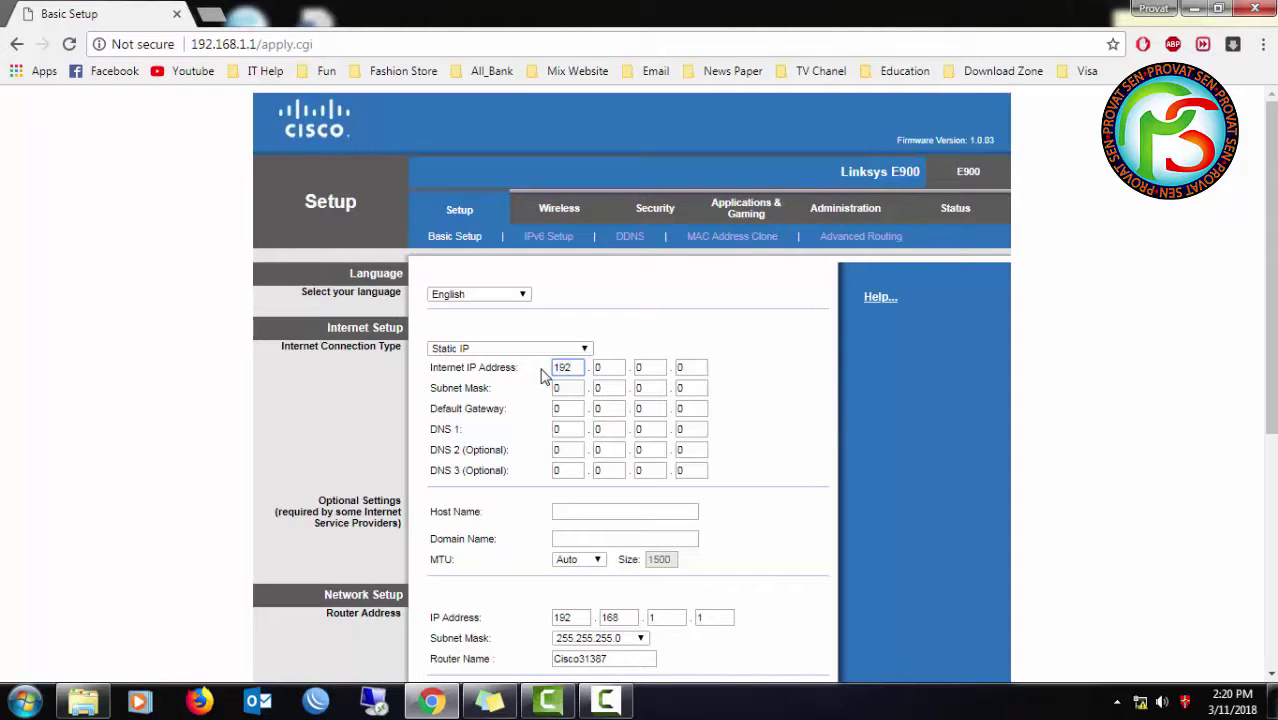
type("2")
key("Tab")
type("168")
key("Tab")
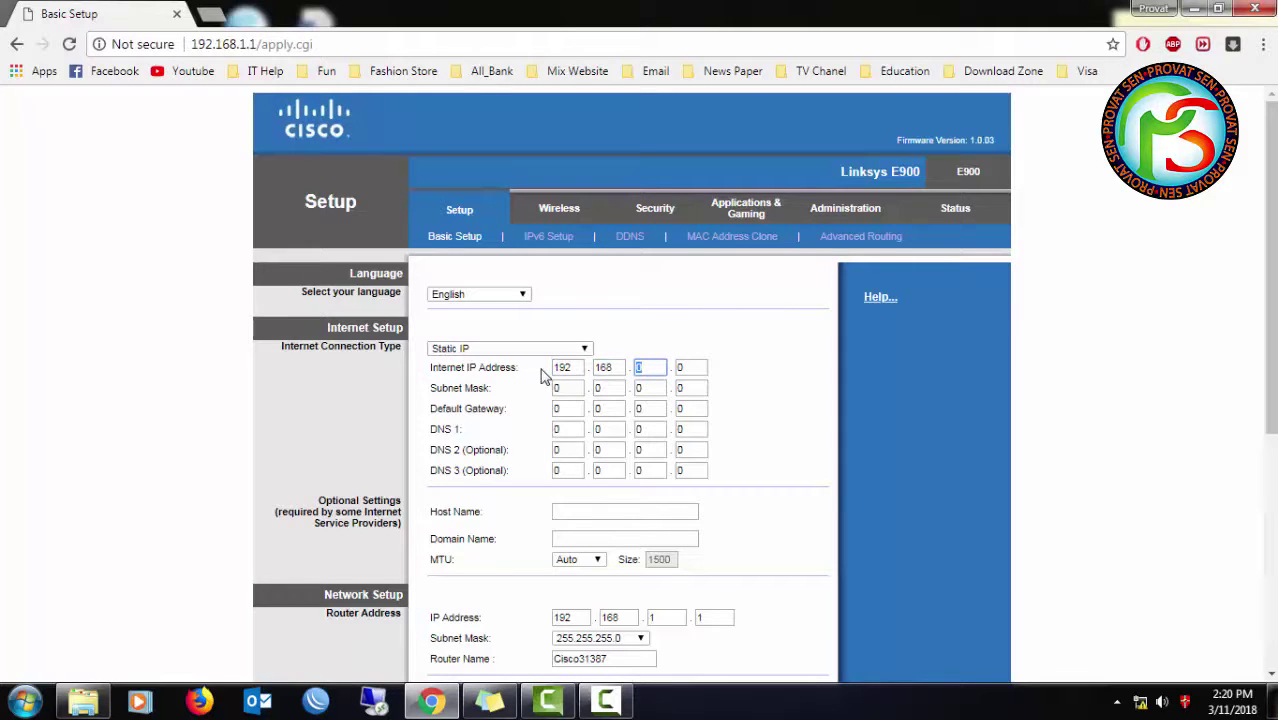
key("Tab")
type("1")
- Set subnet mask 255.255.255.0 and default gateway 192.168.1.1
key("Tab")
type("25")
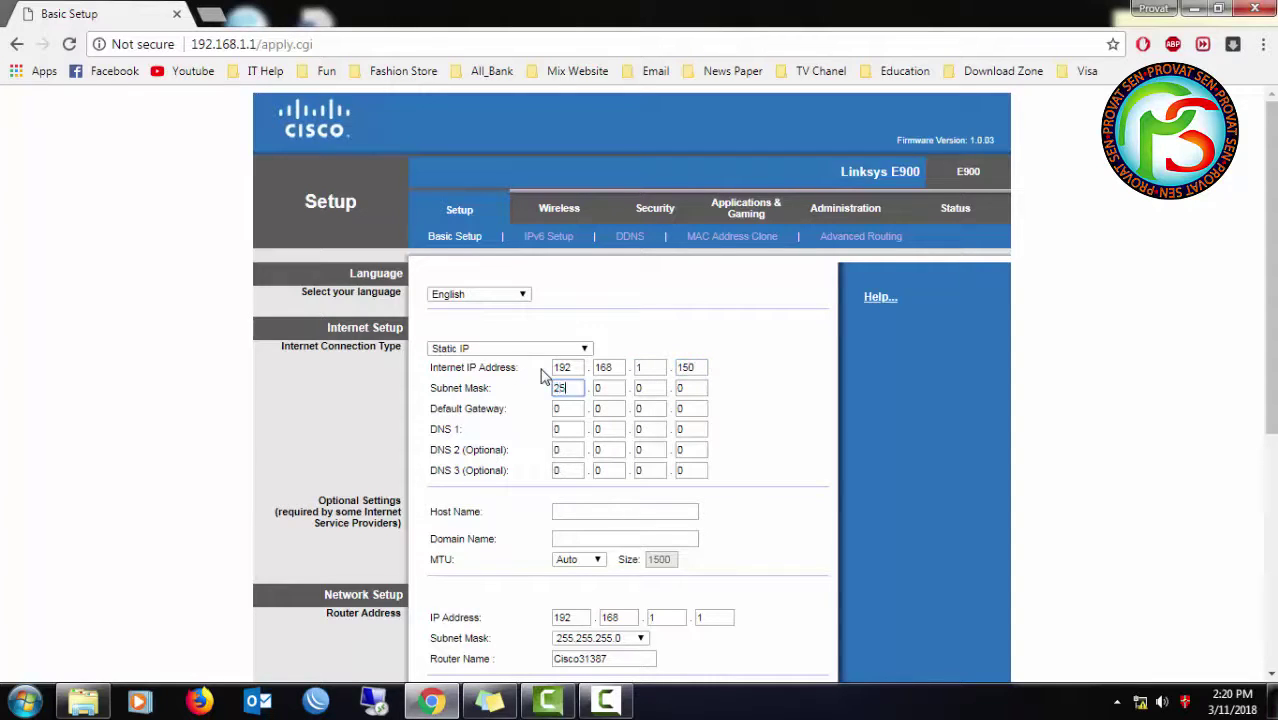
type("5")
key("Tab")
key("Tab")
left_click(600, 390)
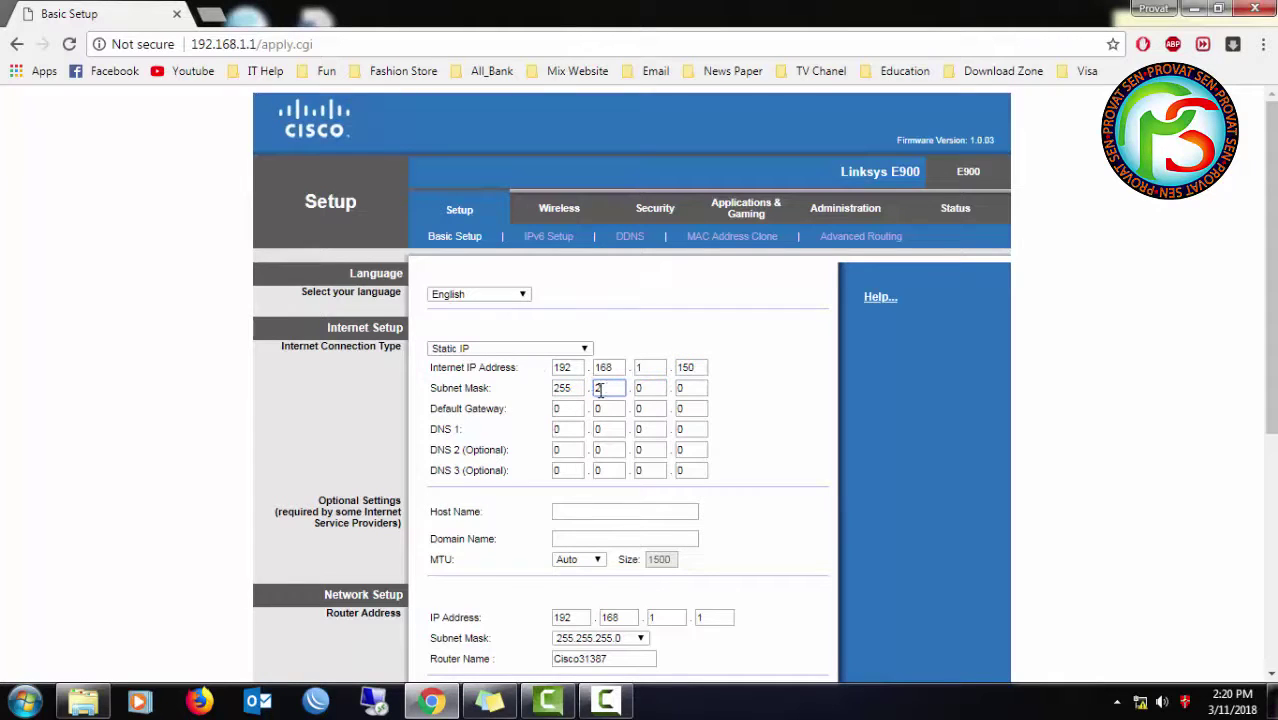
type("55")
key("Tab")
type("255")
key("Tab")
key("Tab")
type("19")
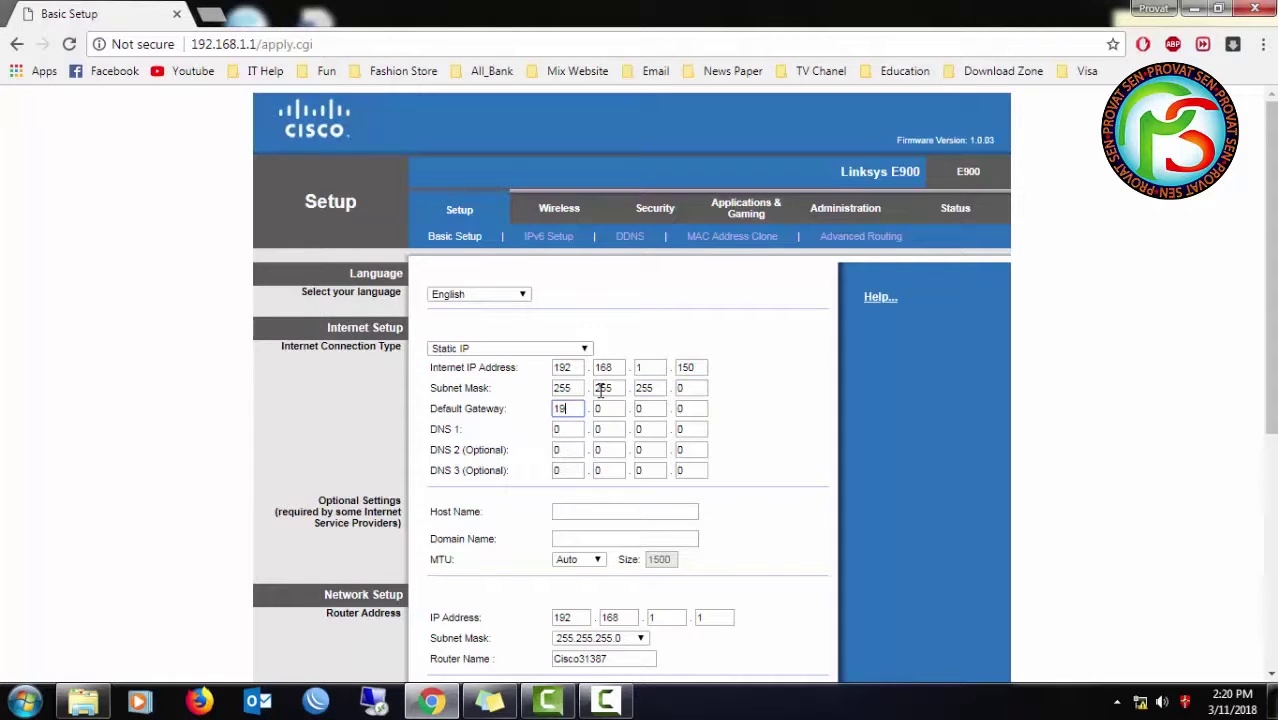
type("2")
key("Tab")
type("168")
key("Tab")
type("1")
key("Tab")
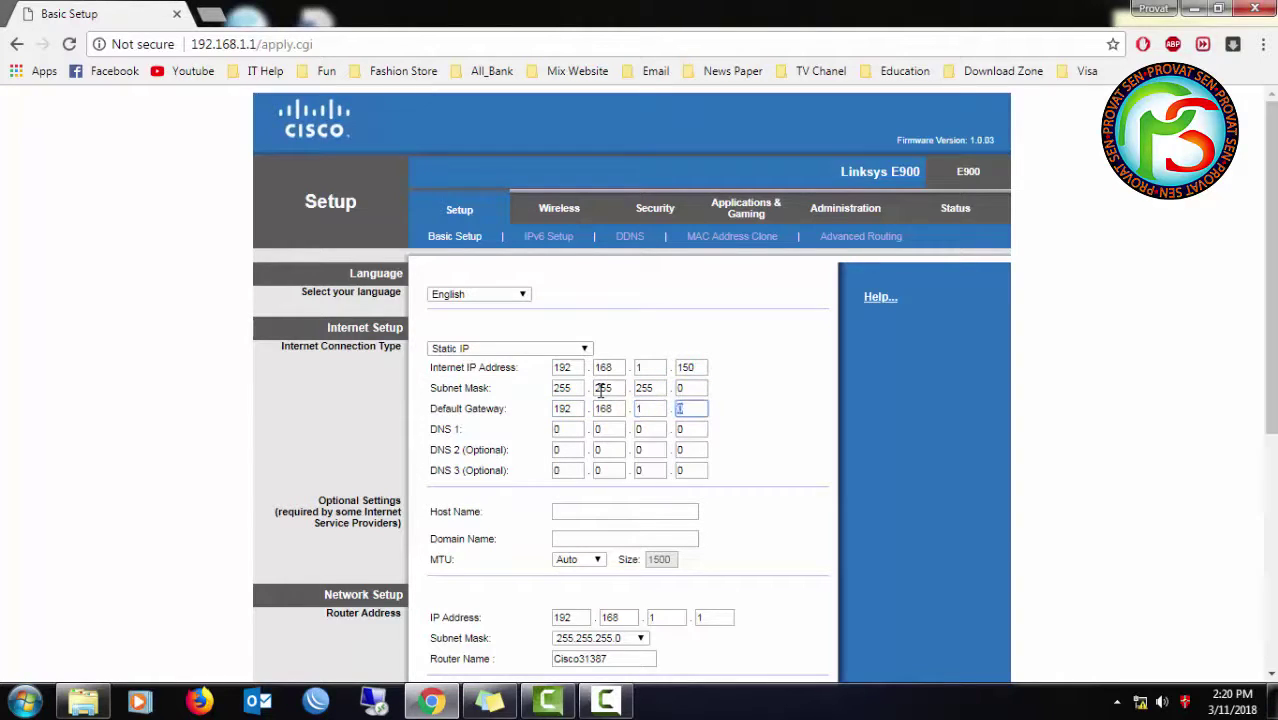
type("1")
- Enter DNS 1 as 117.58.240.30 and DNS 2 as 117.58.240.31
key("Tab")
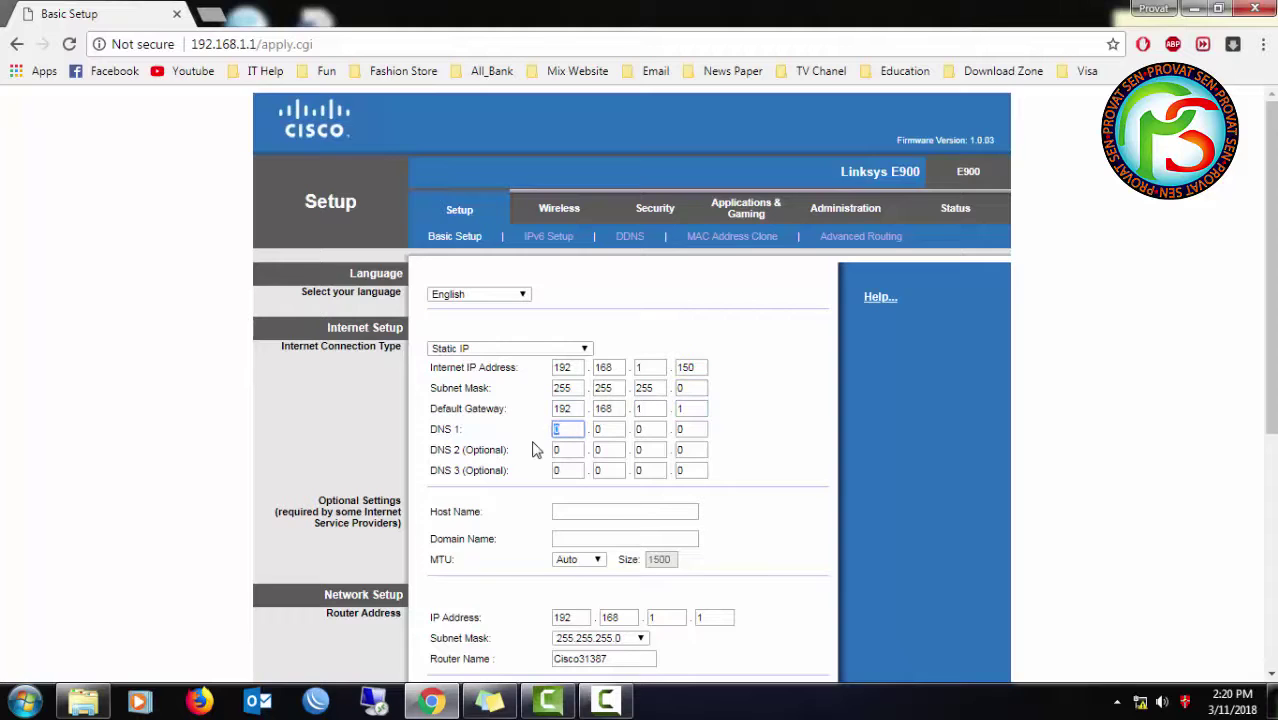
type("117")
key("Tab")
type("58")
key("Tab")
type("240")
key("Tab")
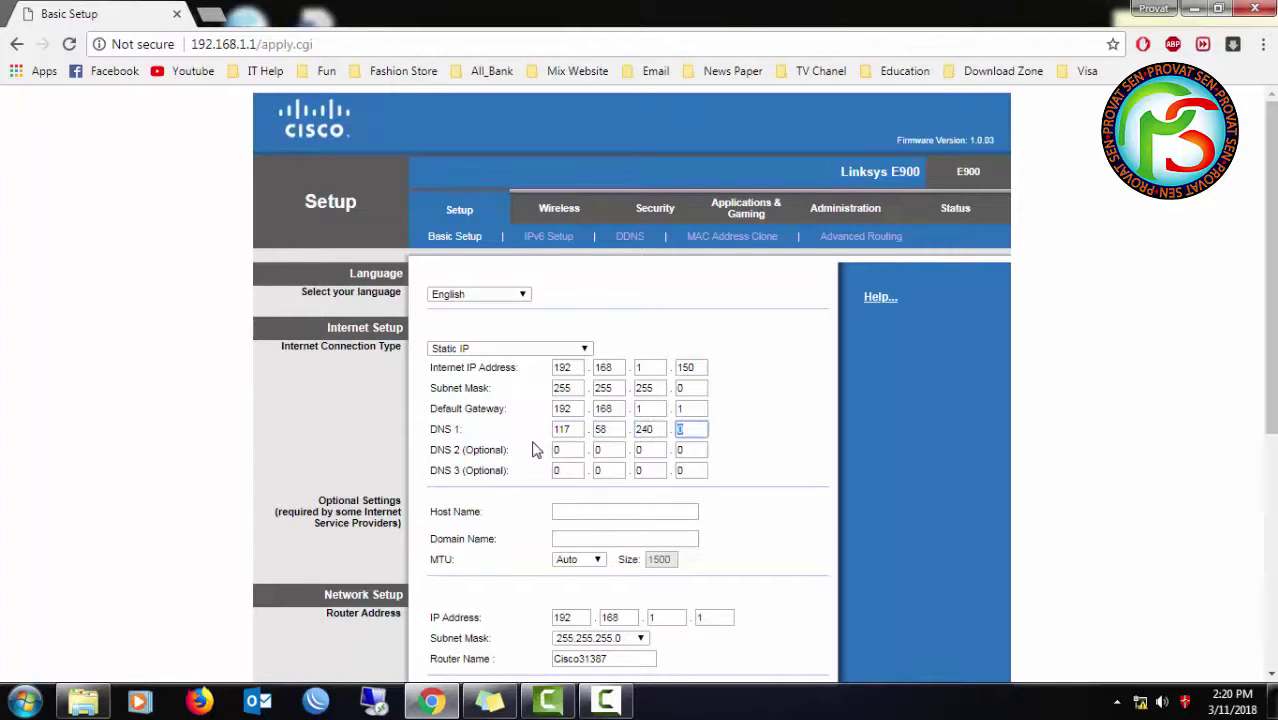
type("30")
left_click(566, 450)
key("Tab")
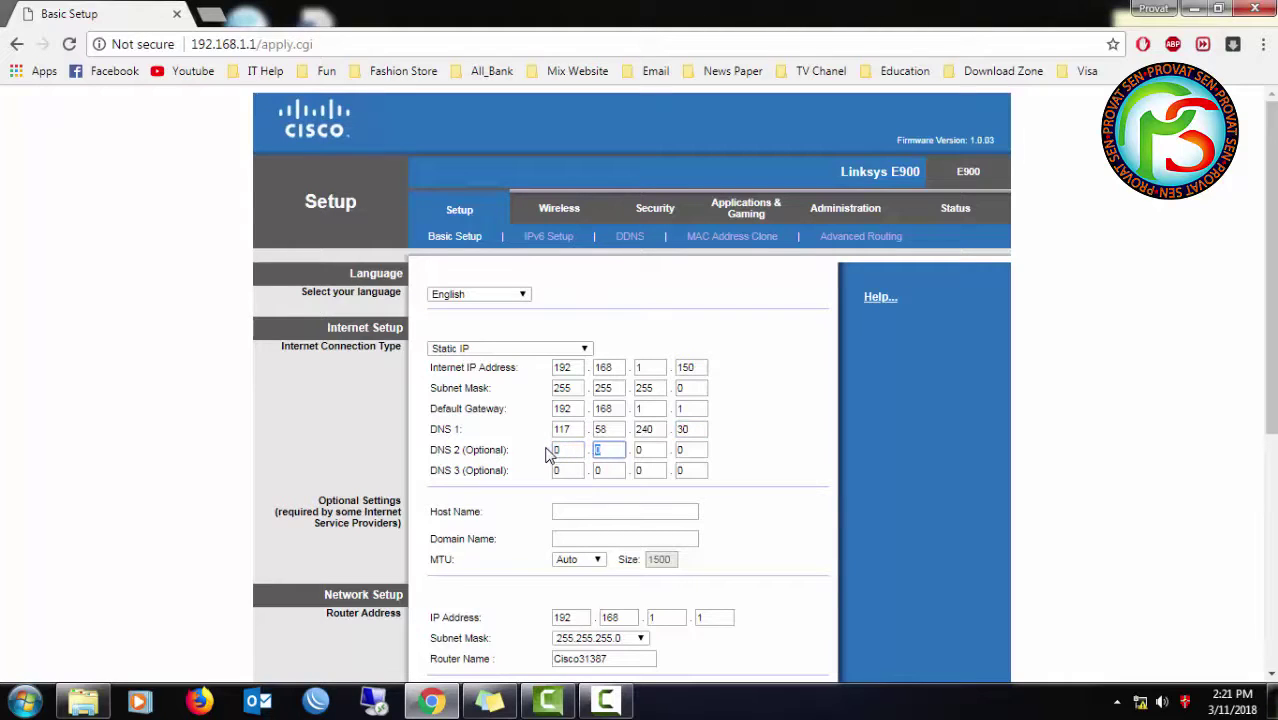
left_click(557, 450)
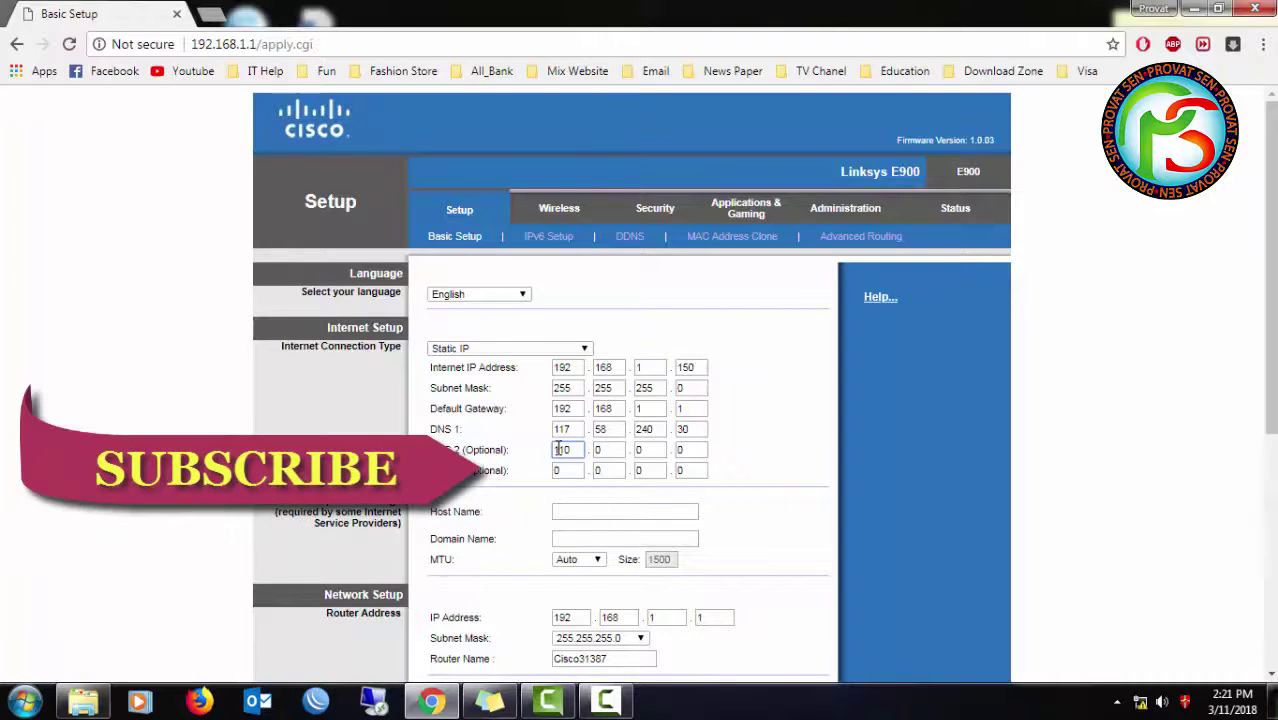
type("117")
key("Tab")
type("58")
key("Tab")
type("24")
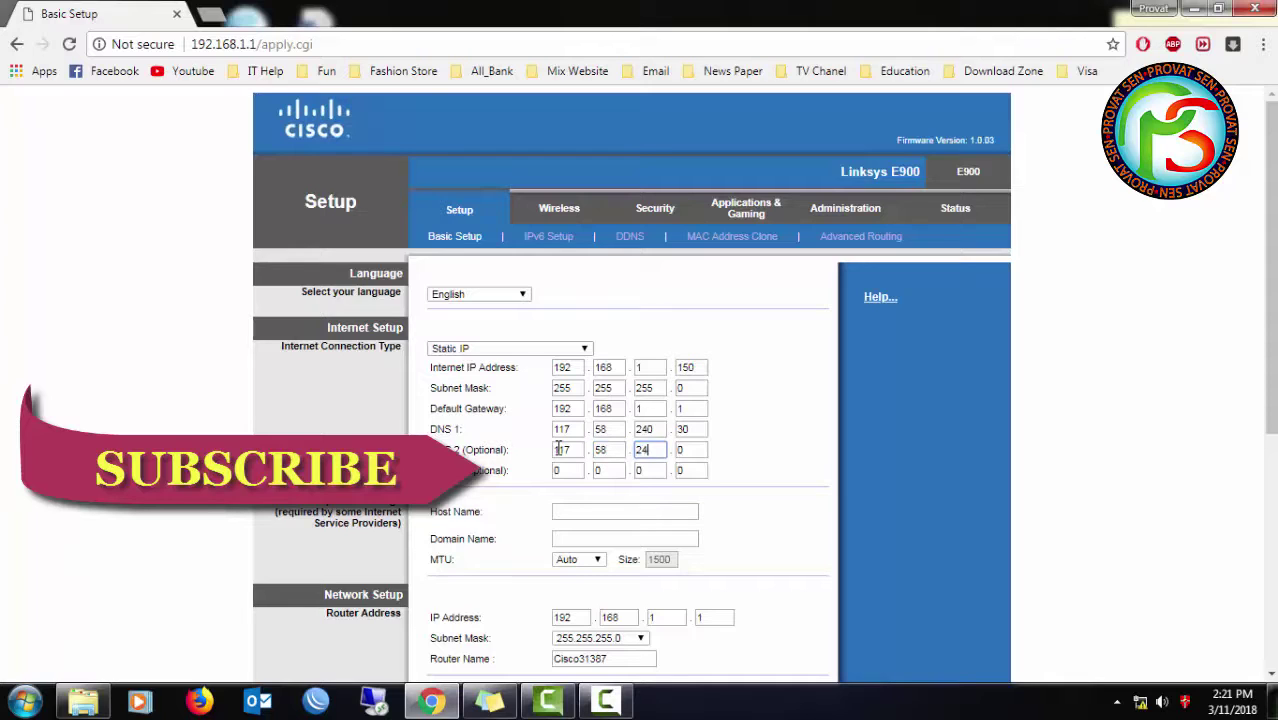
type("0")
key("Tab")
- Set DNS 3 to 8.8.8.8
left_click(563, 472)
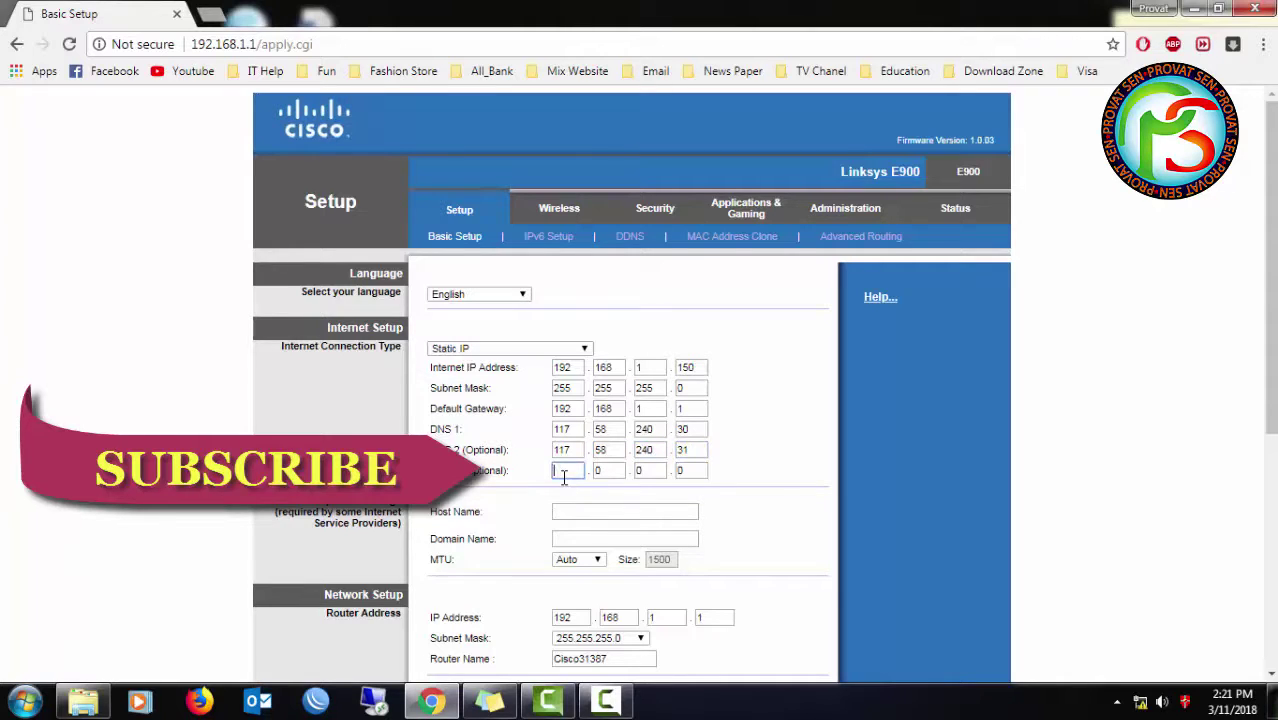
type("8")
key("Tab")
type("8")
key("Tab")
type("8")
key("Tab")
type("8")
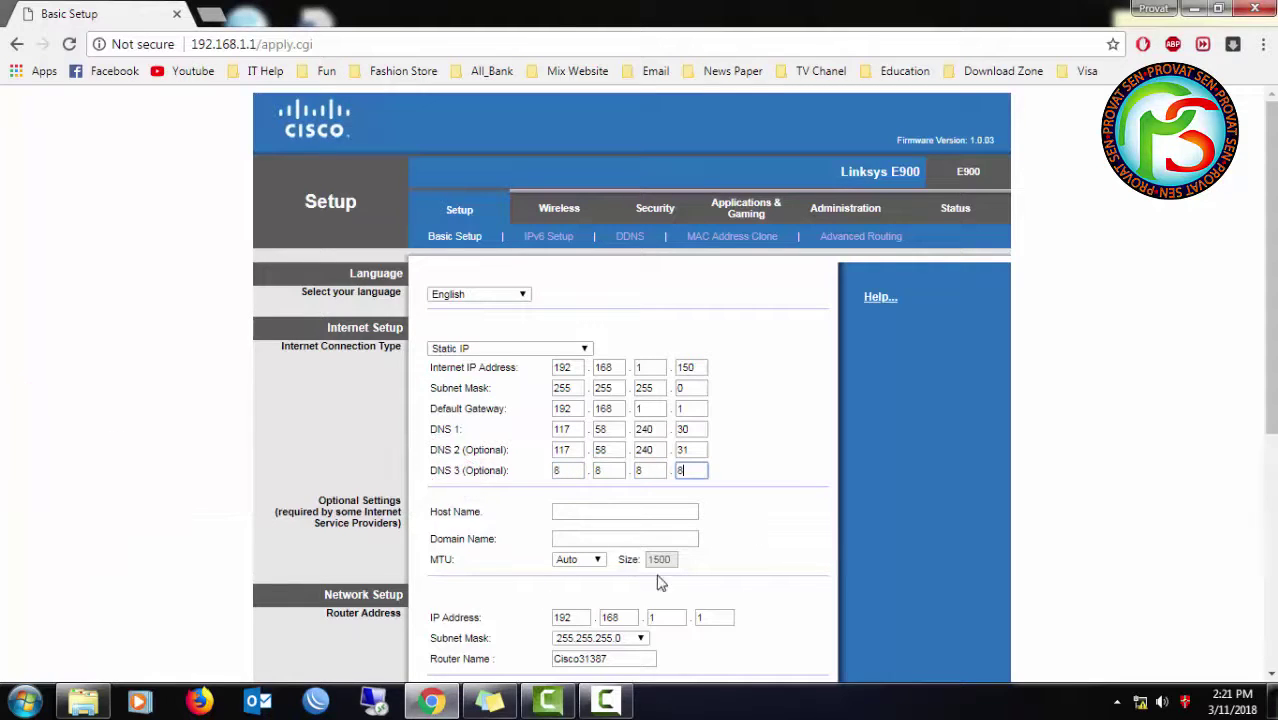
scroll(650, 525, "down", 2)
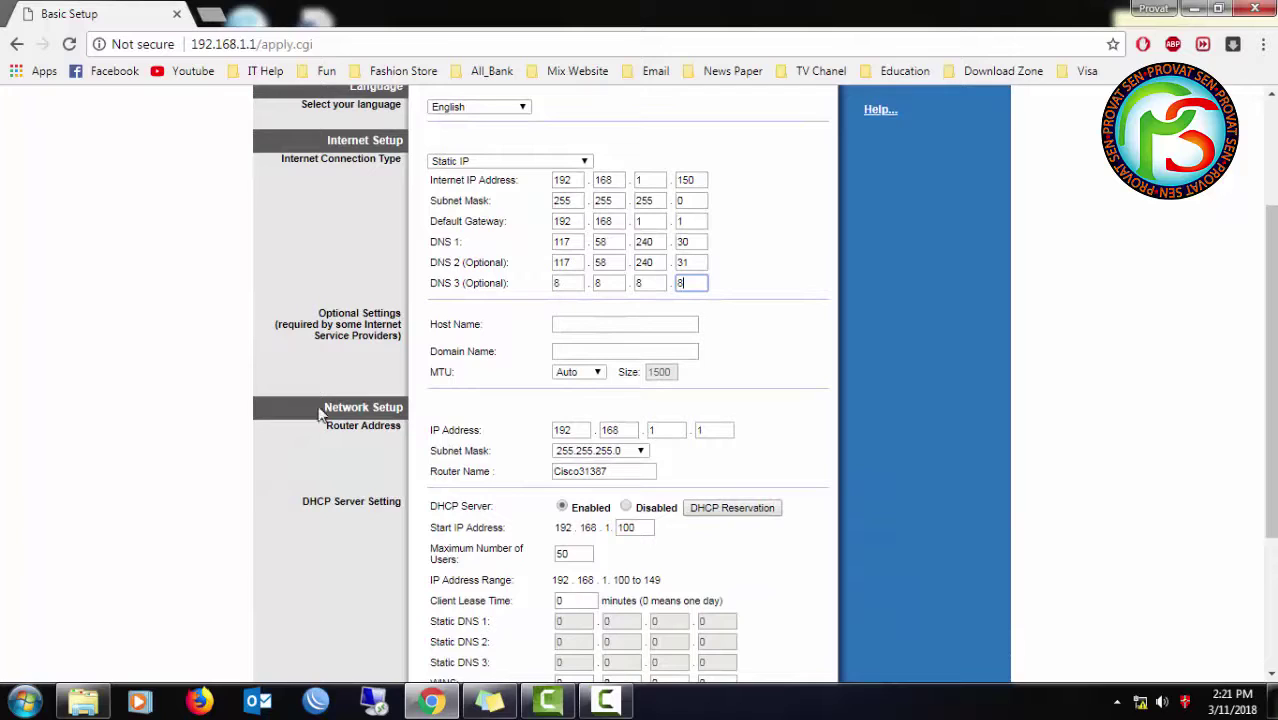
- In Network Setup, select the Router Name Cisco31387 and type PS-Tutorial over it
double_click(344, 408)
triple_click(341, 425)
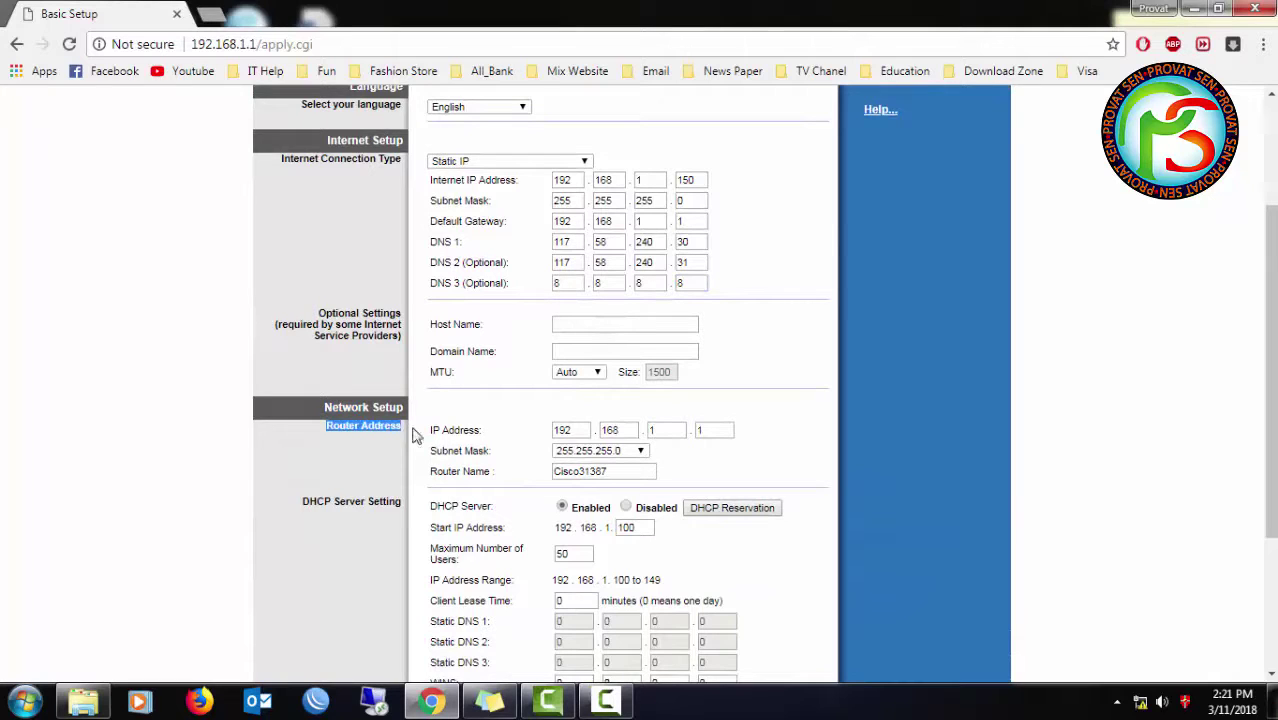
left_click(665, 429)
left_click(706, 429)
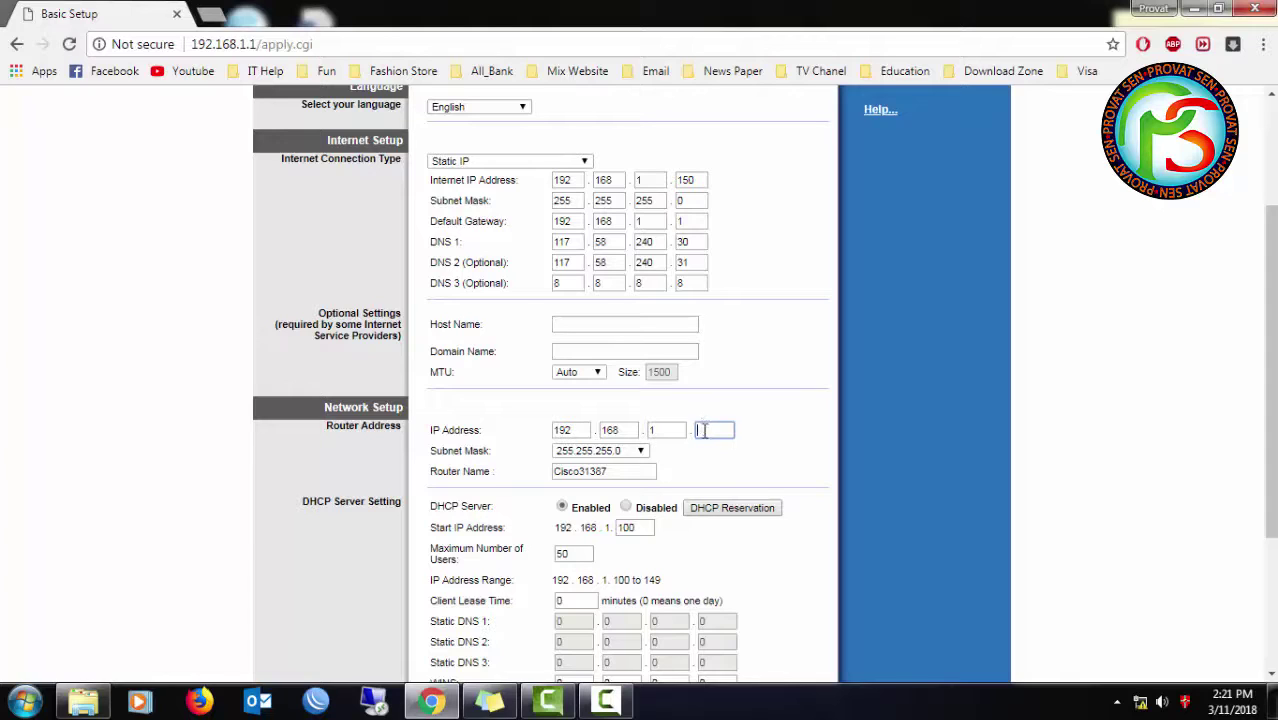
double_click(612, 471)
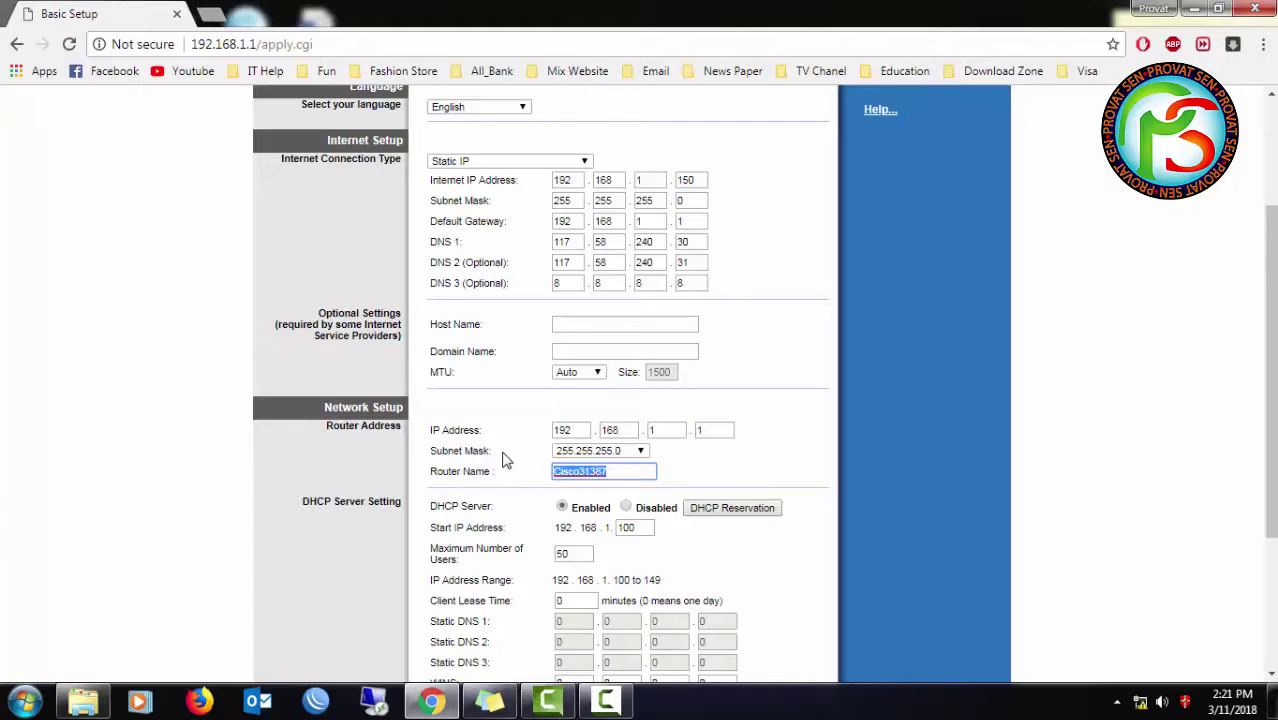
type("PS-Tutorial")
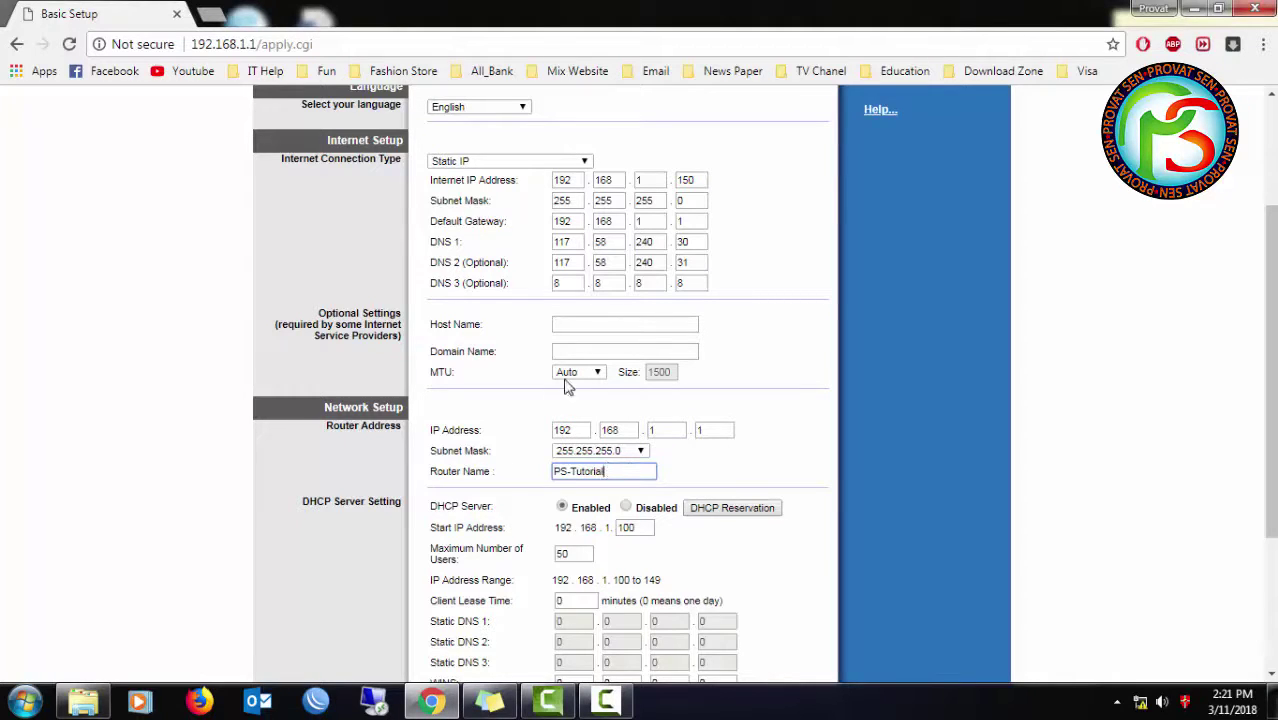
- Change the router's LAN address to 192.168.5.1, keeping subnet mask 255.255.255.0
scroll(578, 392, "down", 1)
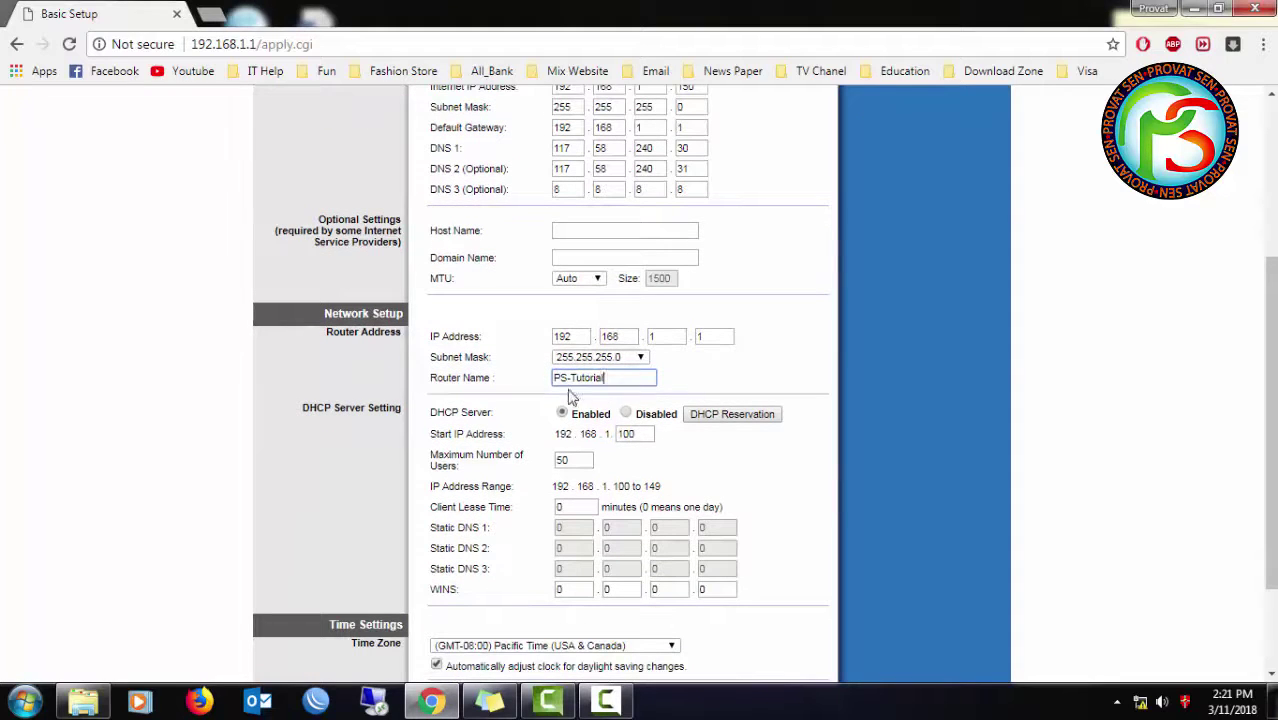
left_click(632, 435)
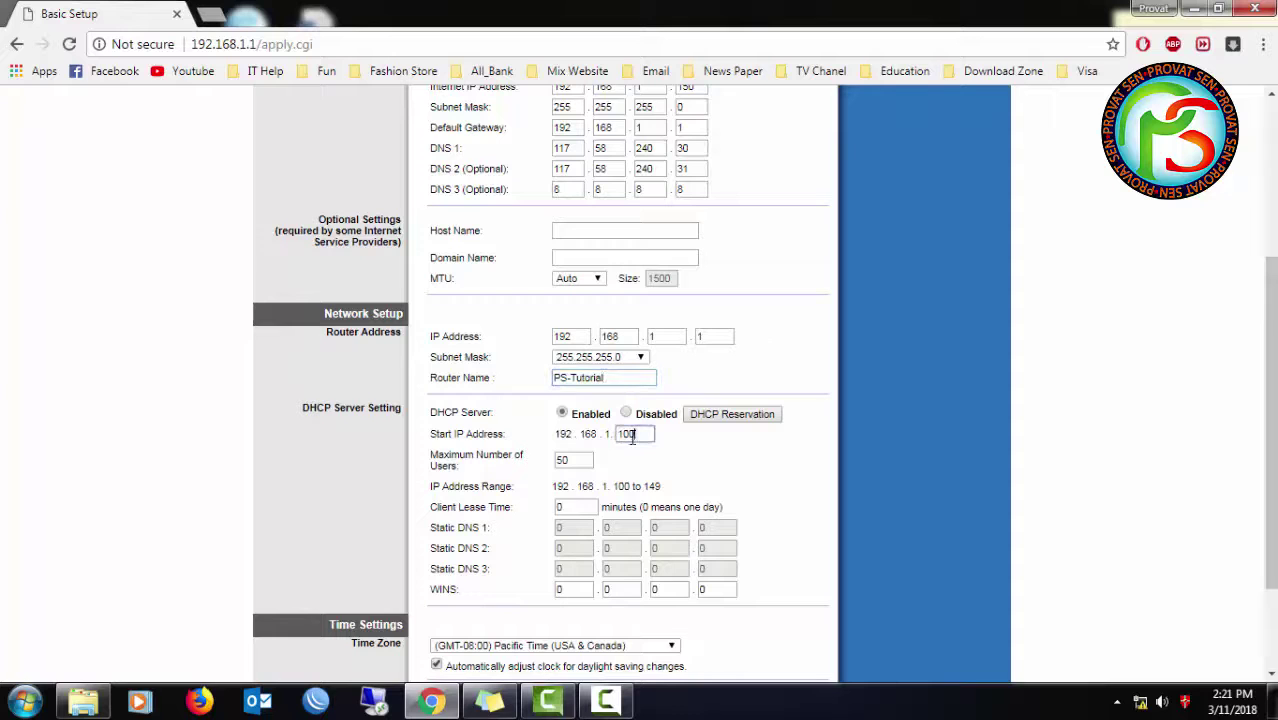
scroll(625, 427, "up", 1)
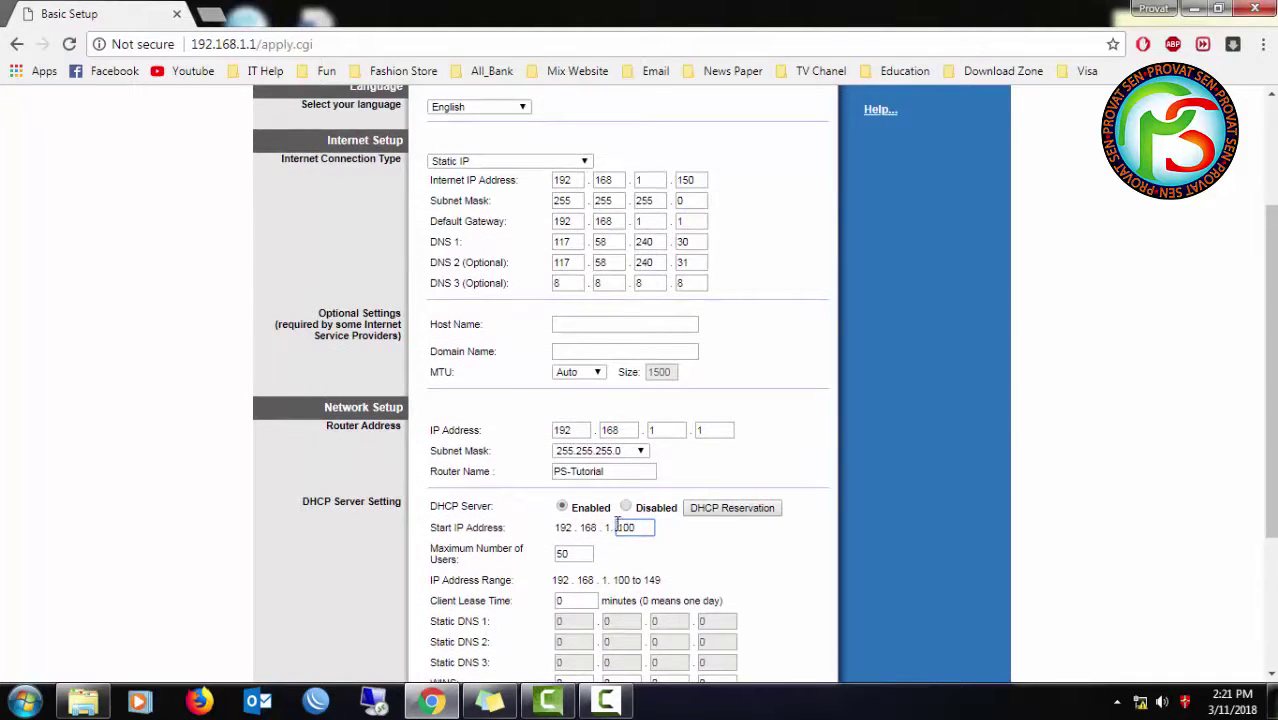
scroll(622, 527, "up", 2)
scroll(646, 450, "down", 1)
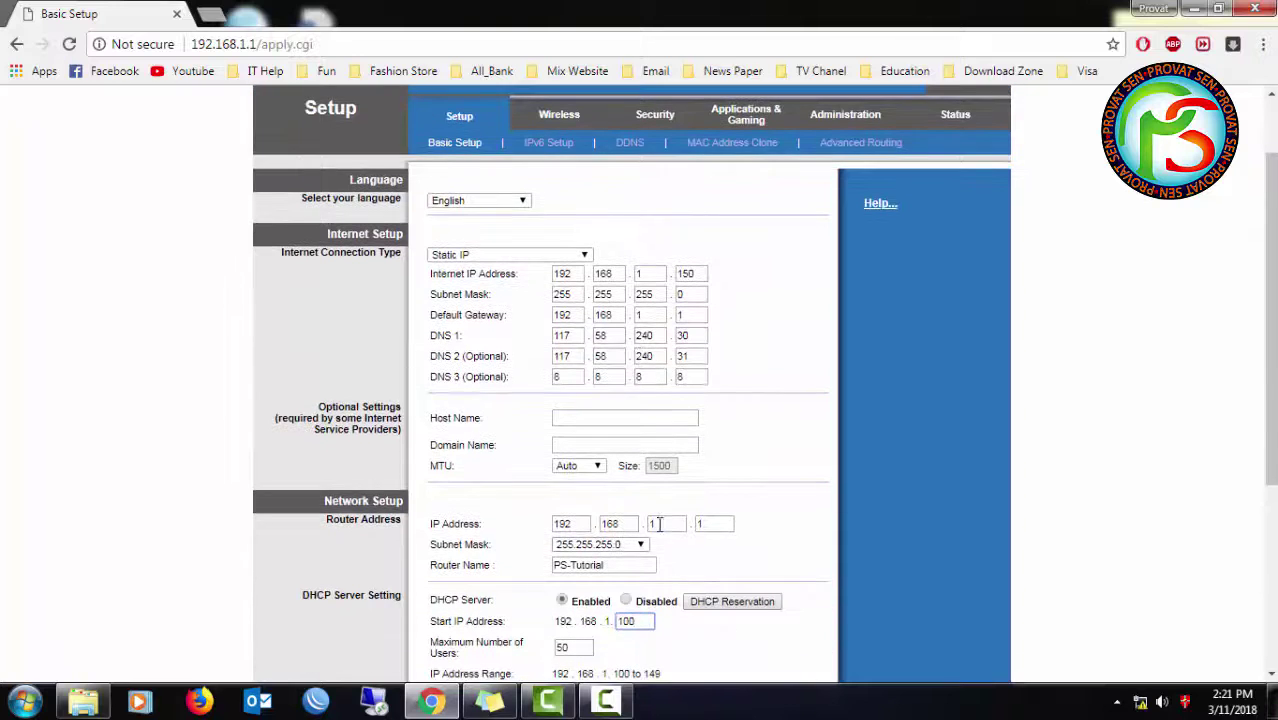
left_click(658, 616)
key("BackSpace")
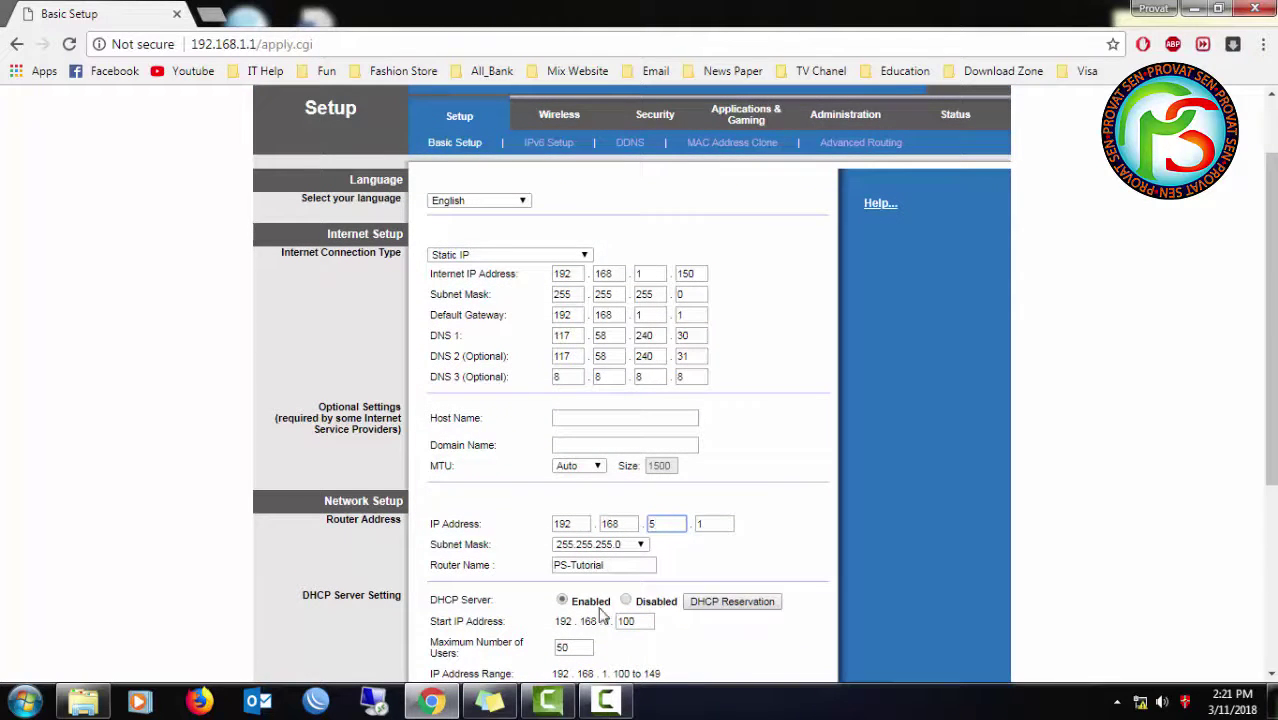
left_click(626, 601)
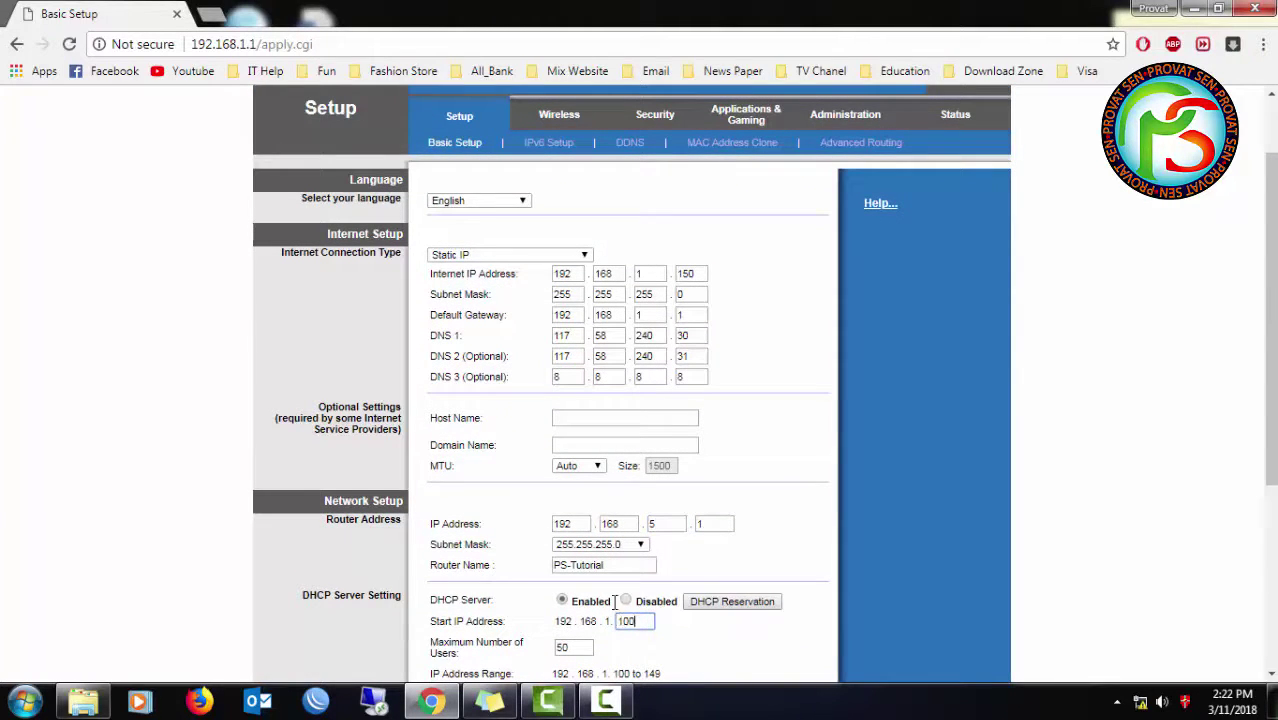
left_click(562, 600)
left_click(618, 621)
scroll(637, 632, "down", 2)
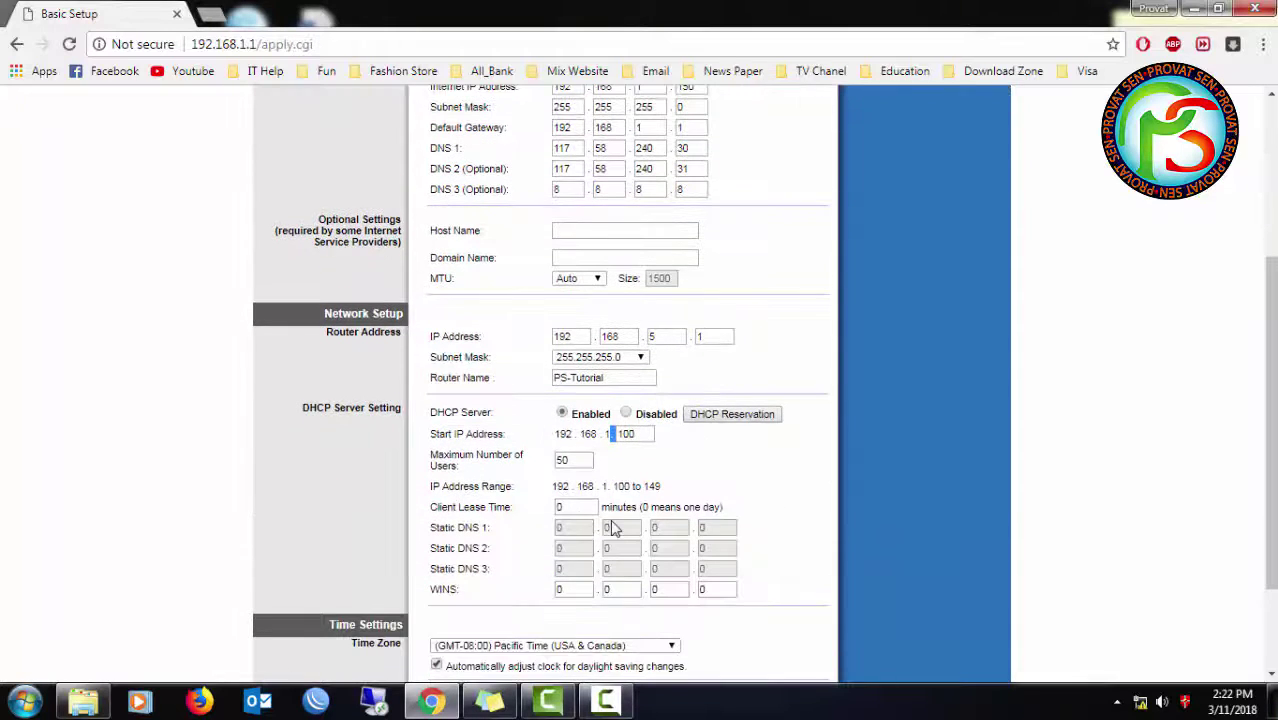
left_click(614, 358)
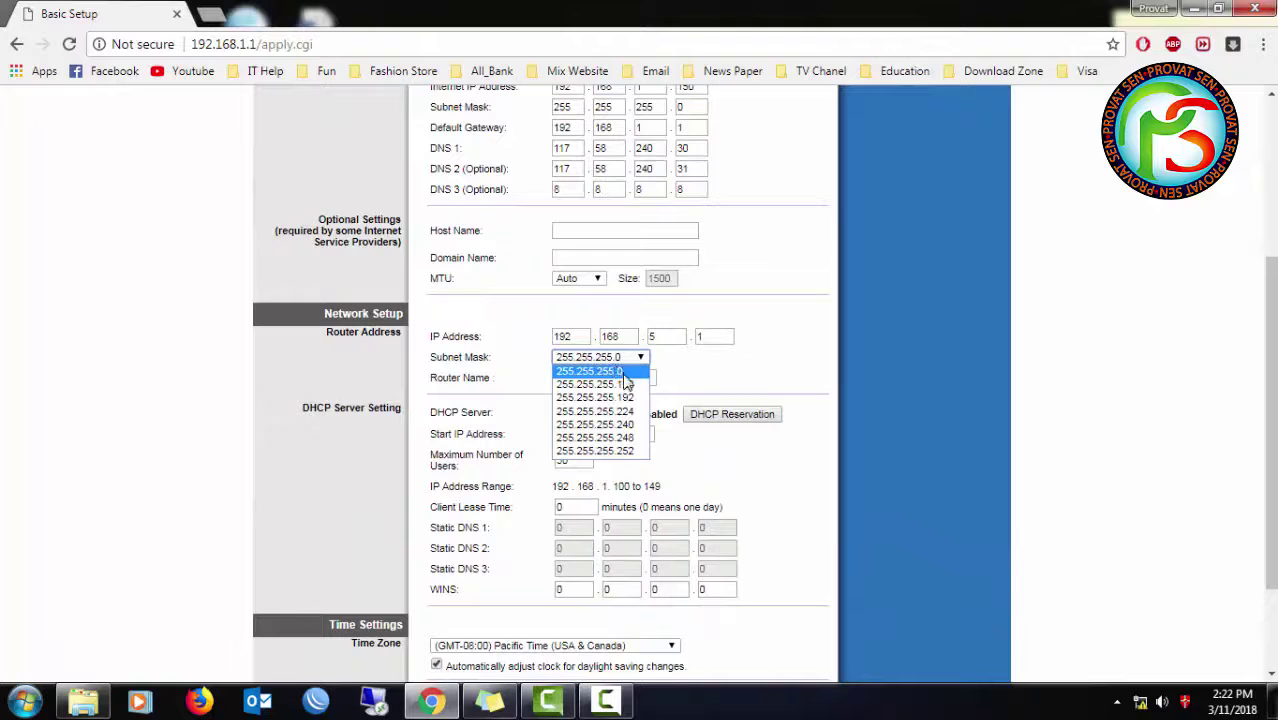
left_click(615, 372)
left_click(719, 337)
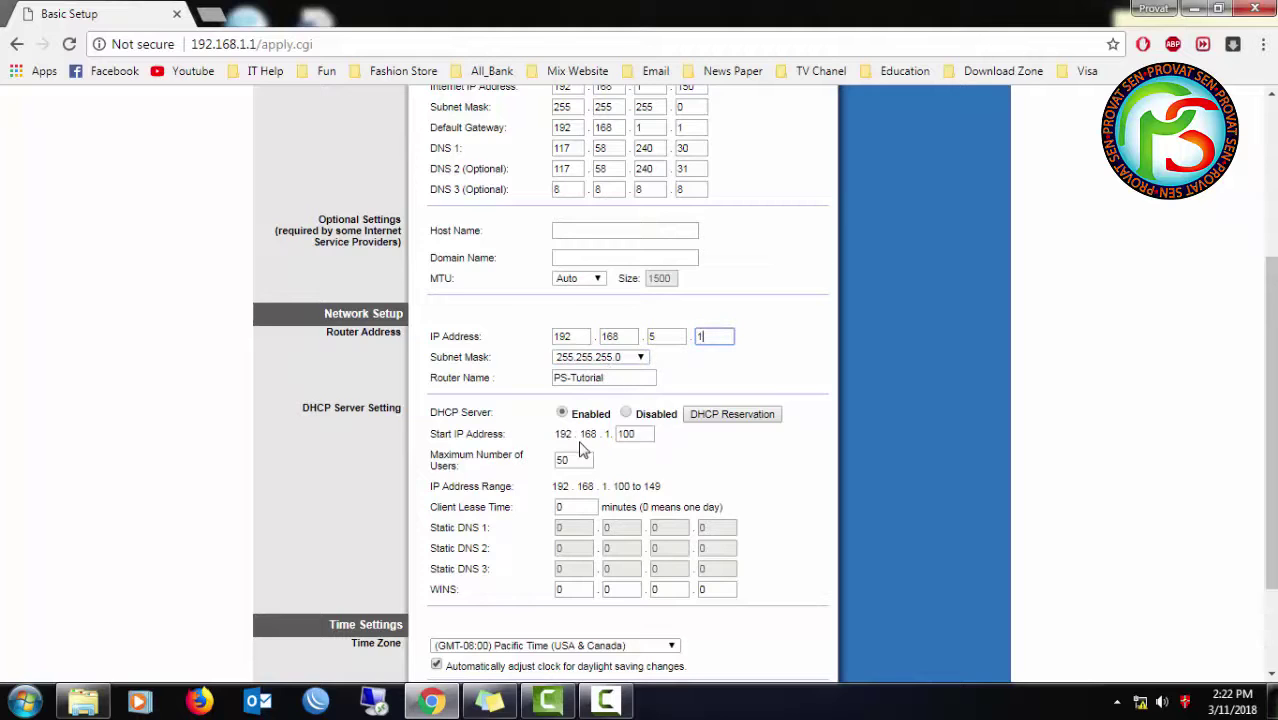
- Keep the DHCP server enabled and change the start IP address from 100 to 10
left_click(625, 413)
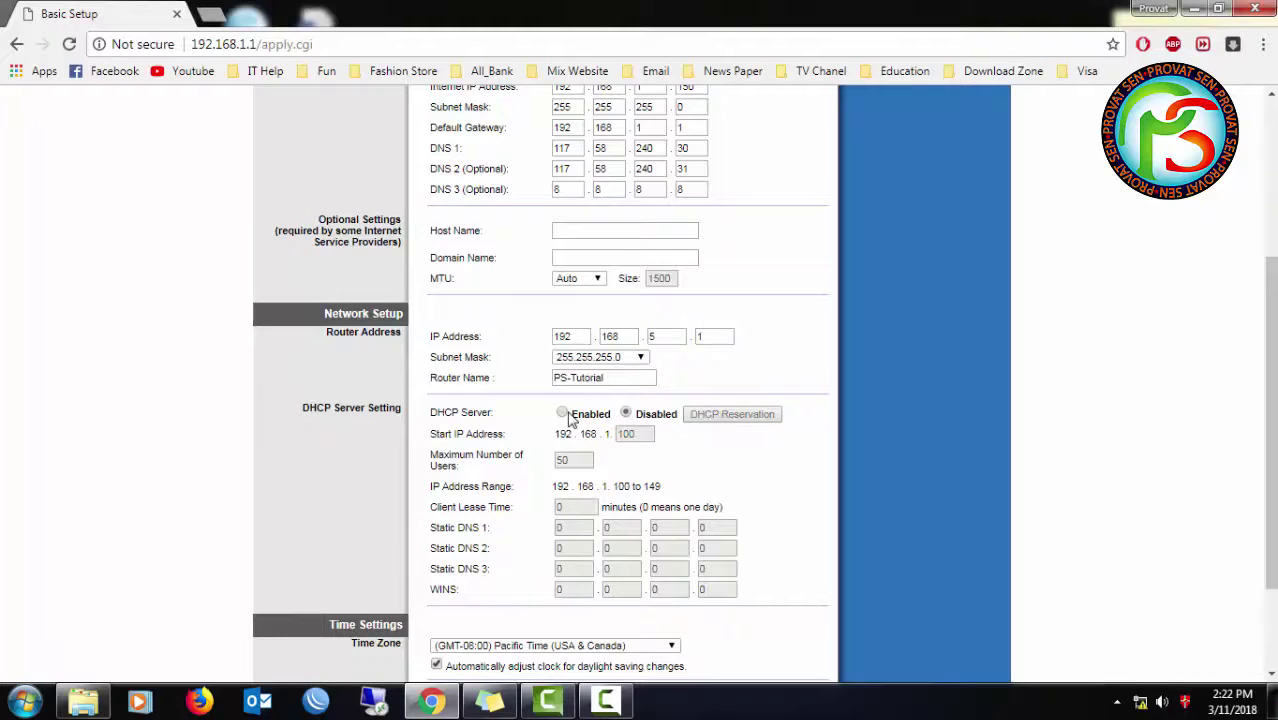
left_click(566, 416)
left_click(630, 433)
left_click(575, 462)
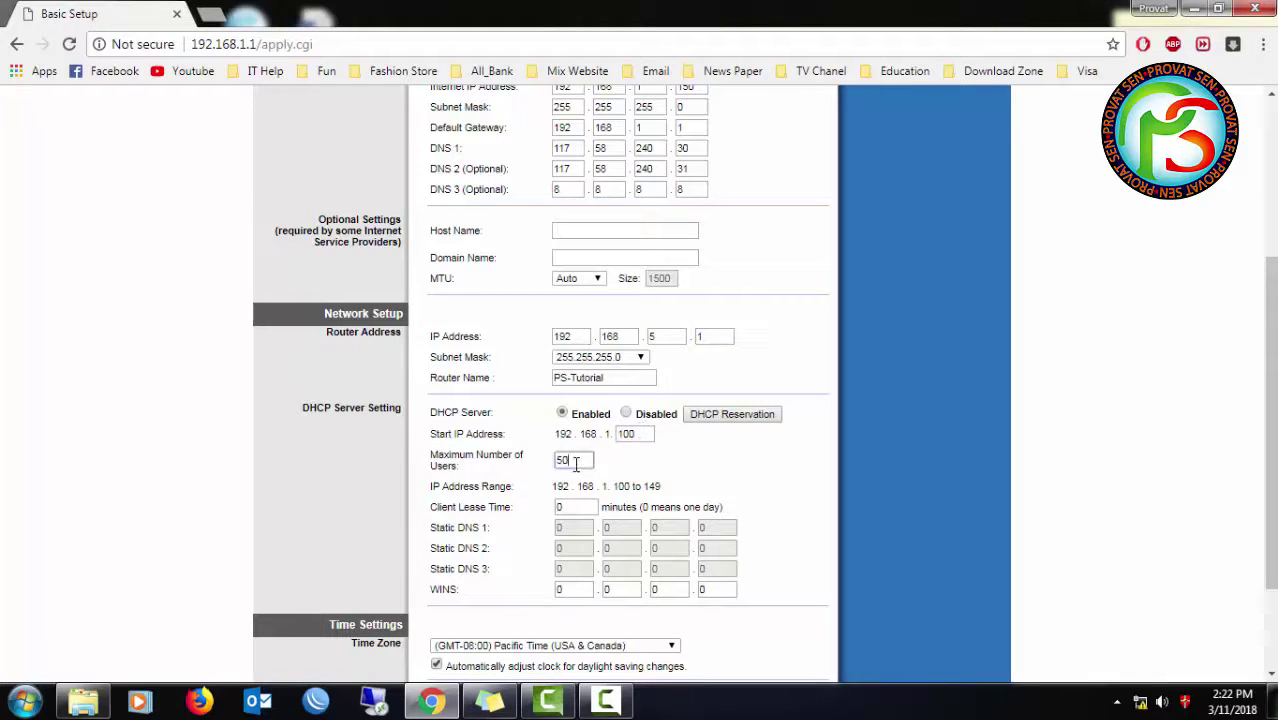
scroll(593, 462, "up", 2)
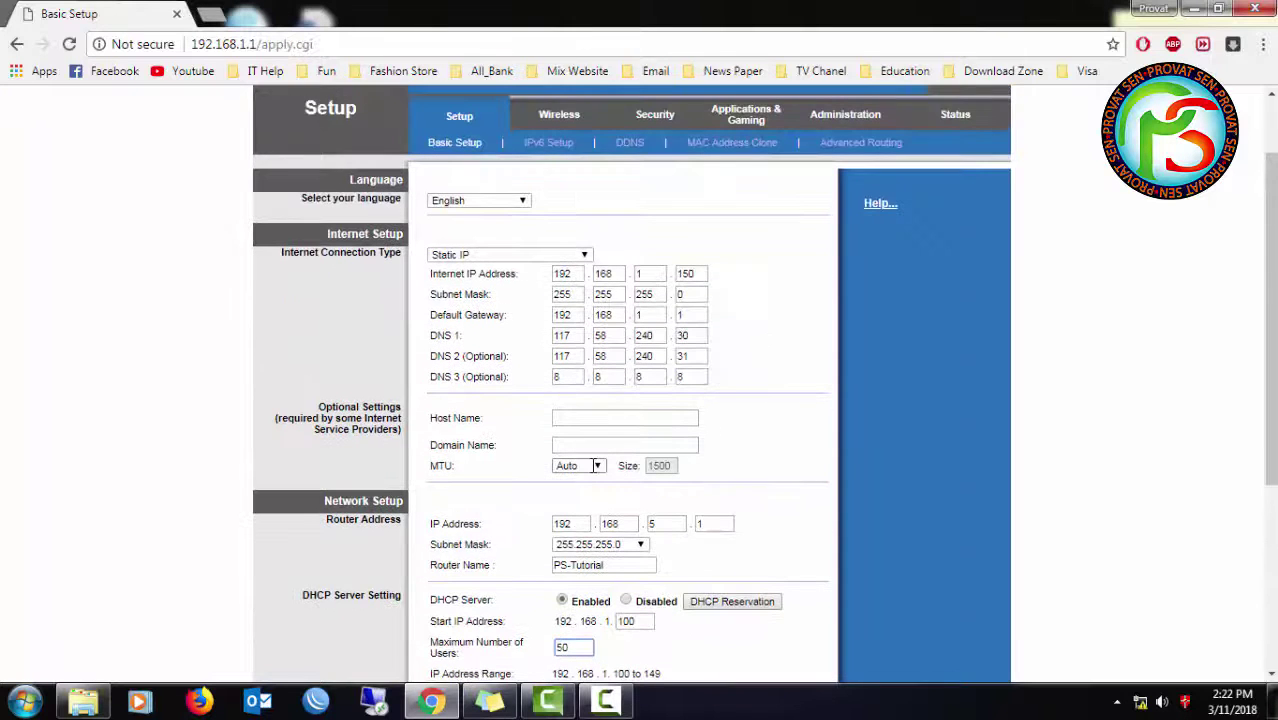
scroll(605, 440, "down", 1)
scroll(593, 553, "down", 1)
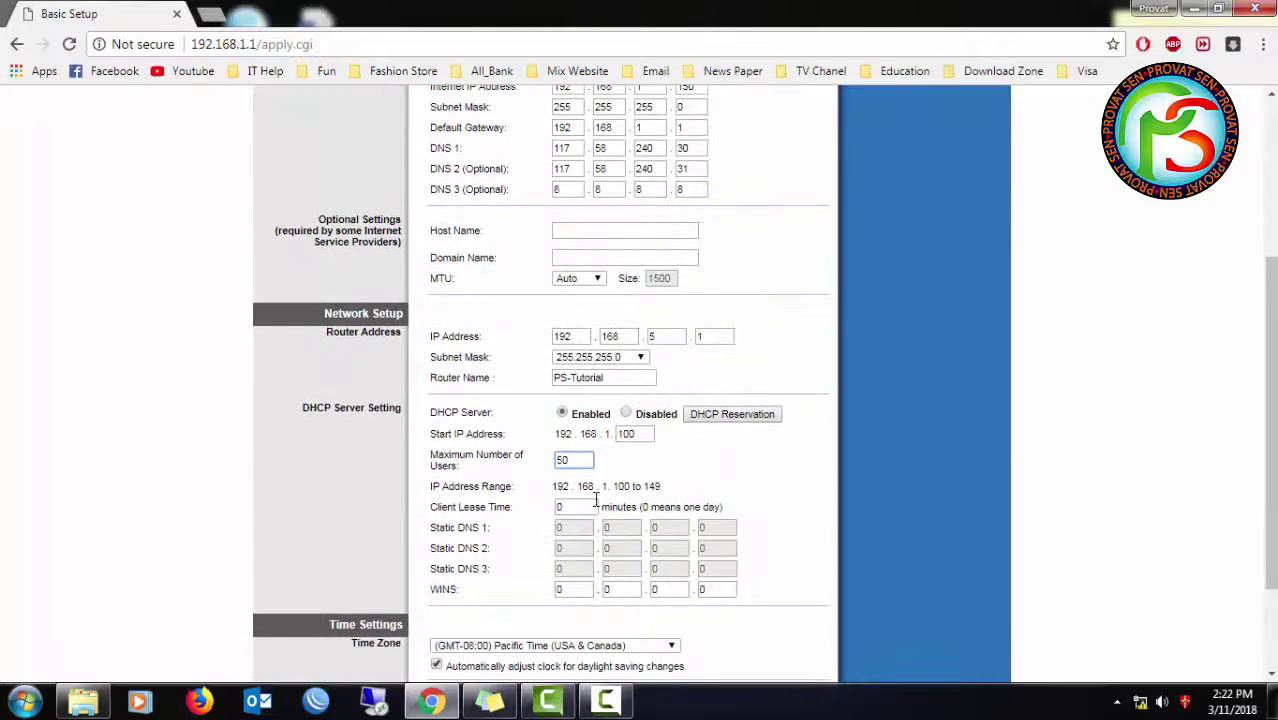
double_click(630, 436)
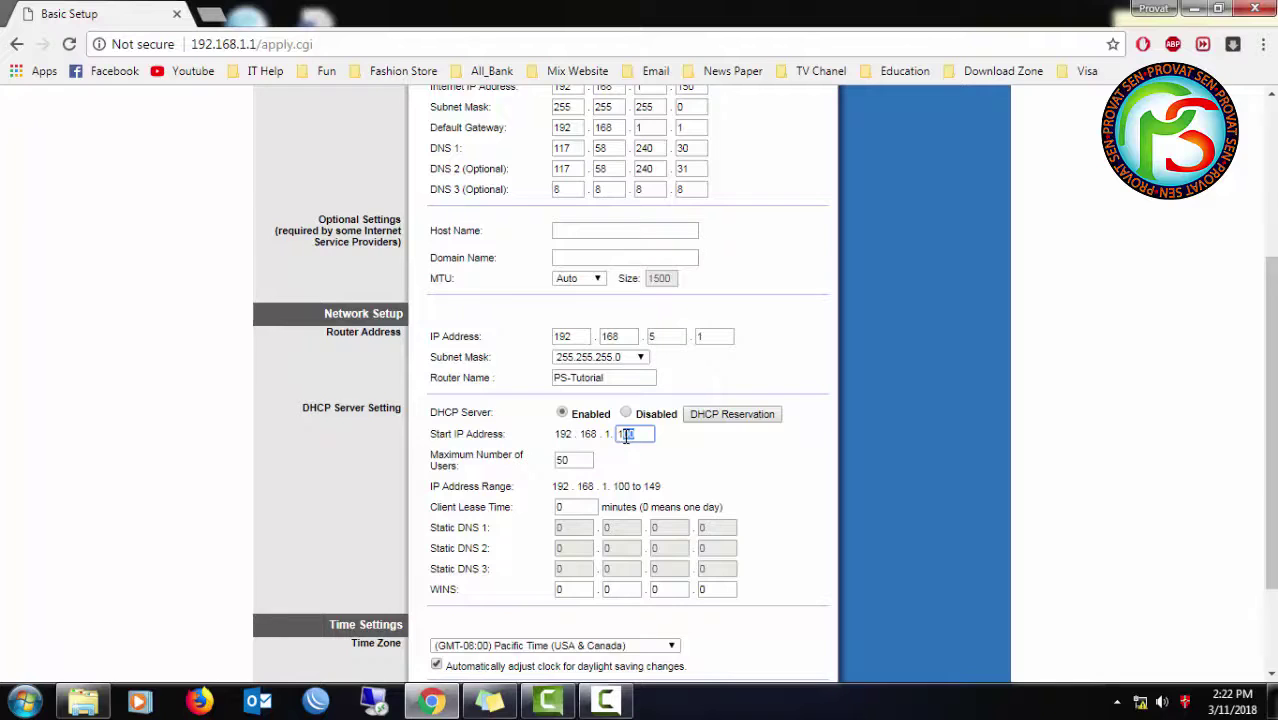
scroll(626, 436, "up", 1)
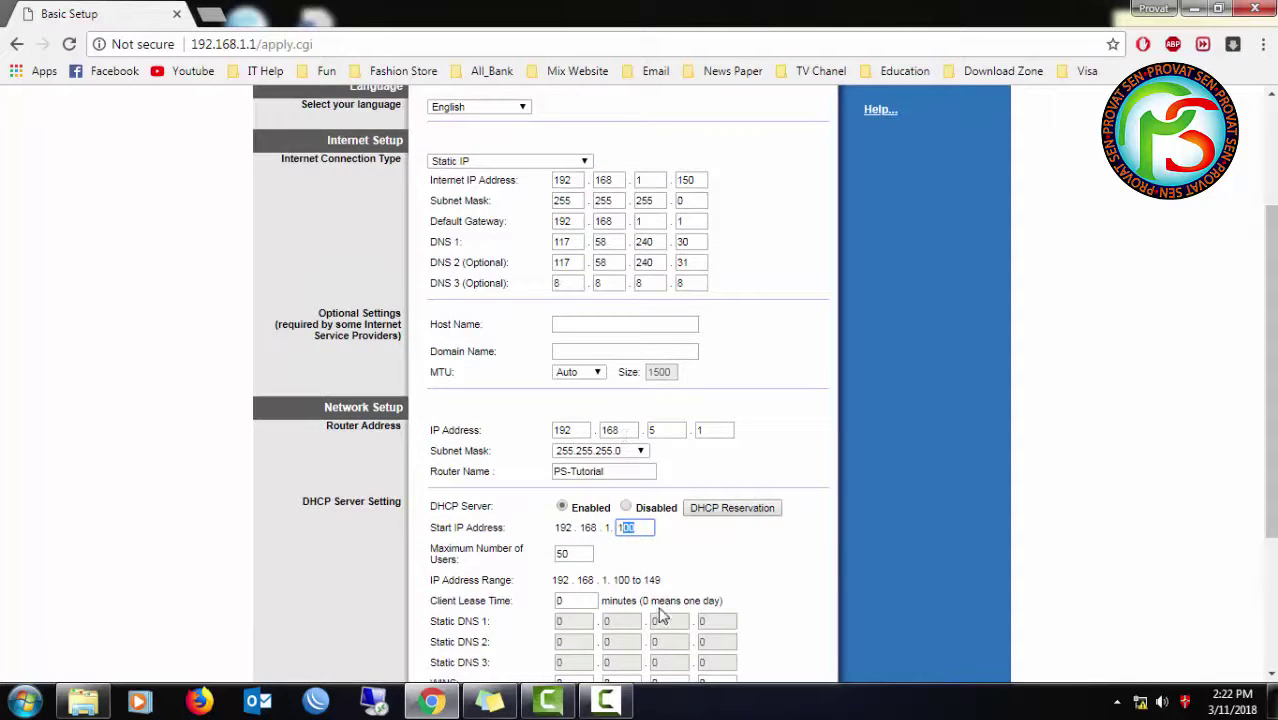
scroll(660, 614, "up", 1)
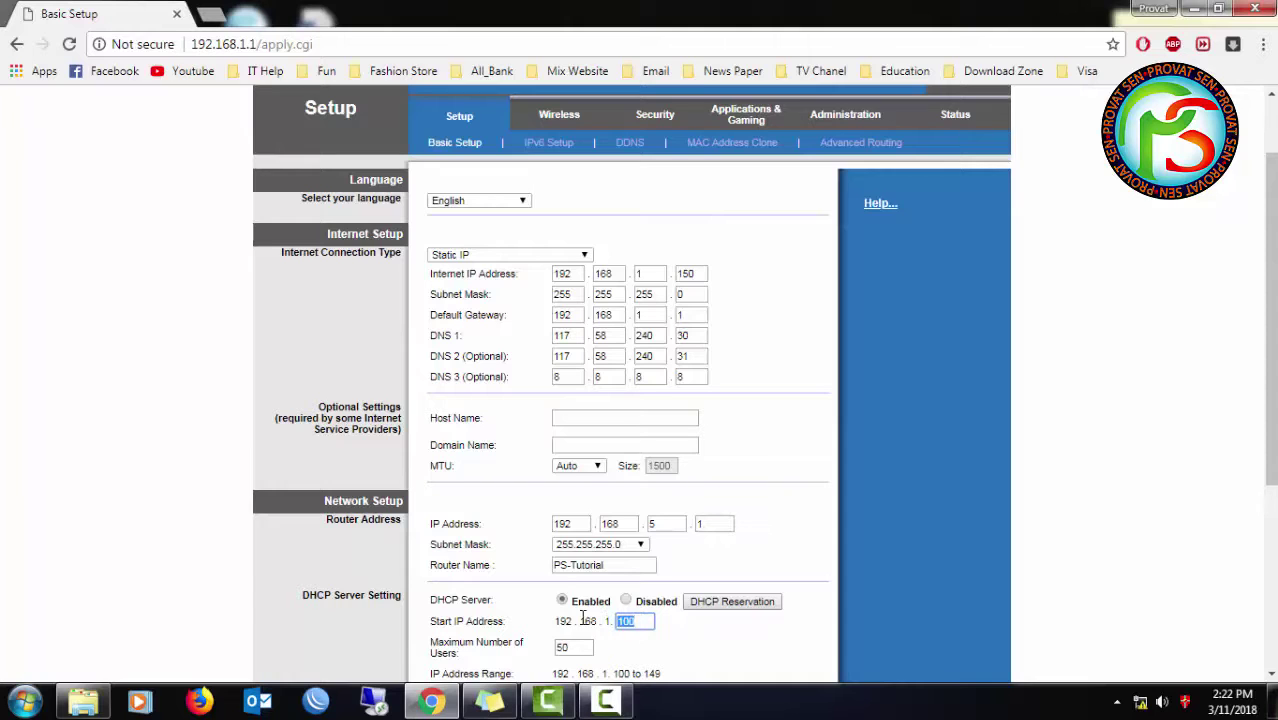
type("10")
scroll(641, 658, "down", 1)
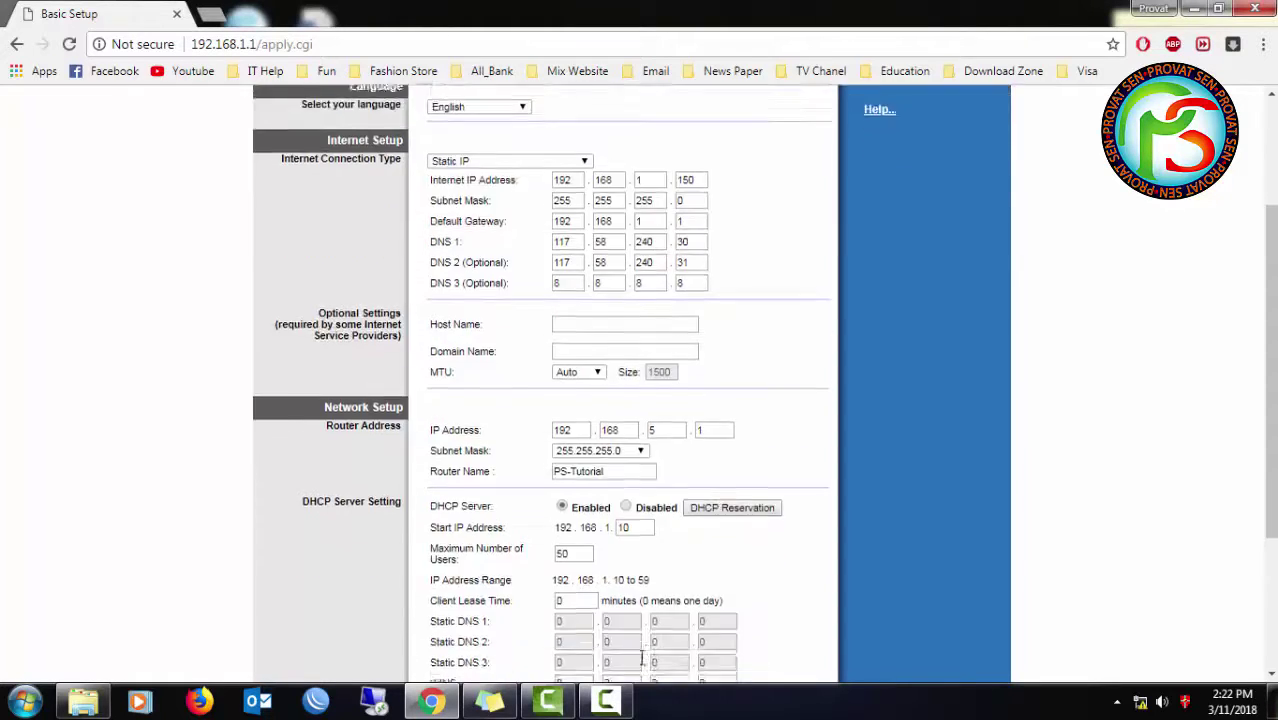
scroll(641, 658, "down", 1)
left_click(575, 508)
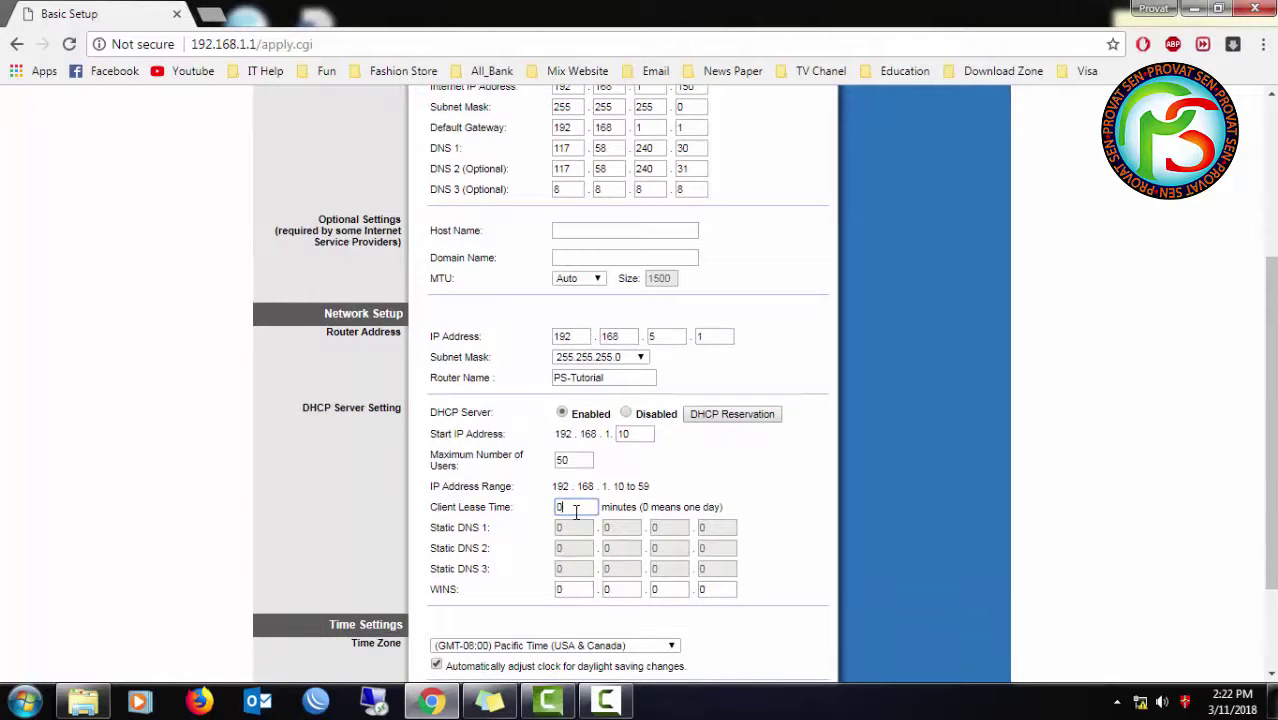
left_click_drag(575, 510, 549, 519)
scroll(545, 610, "down", 1)
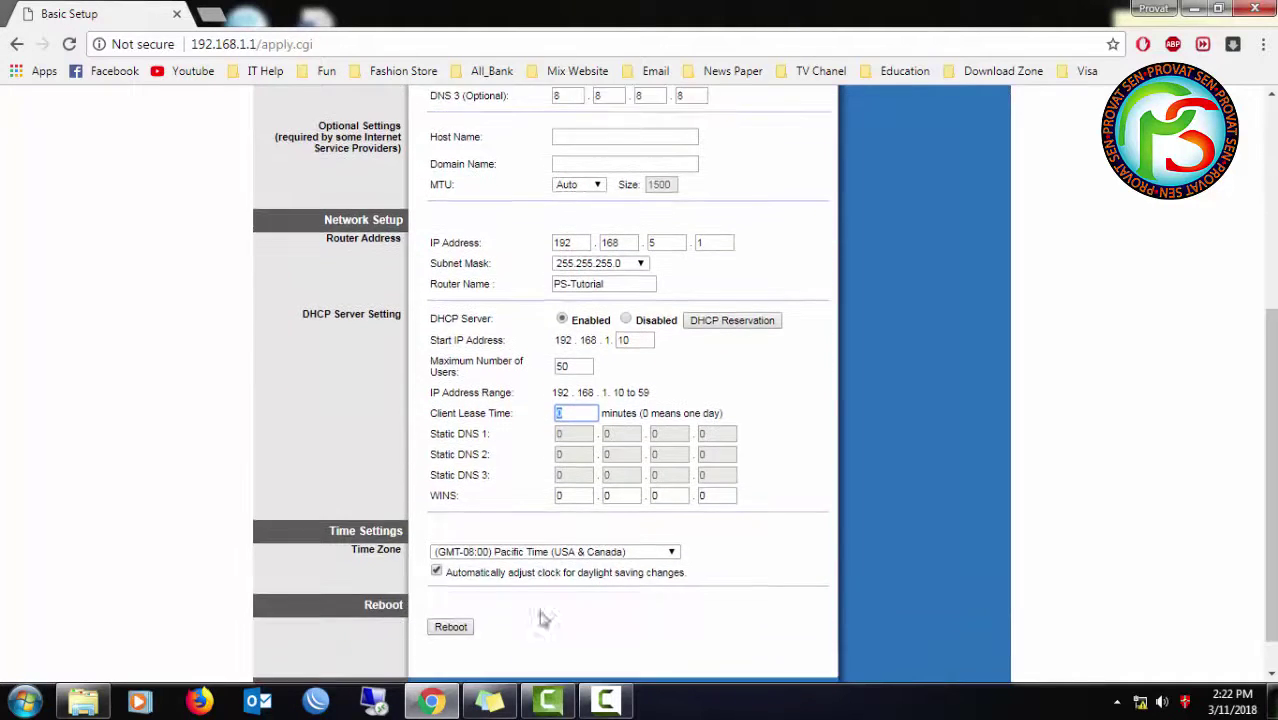
- Set the time zone to GMT+06:00 Bangladesh, Russia and save the Basic Setup settings
left_click(542, 556)
scroll(545, 525, "down", 3)
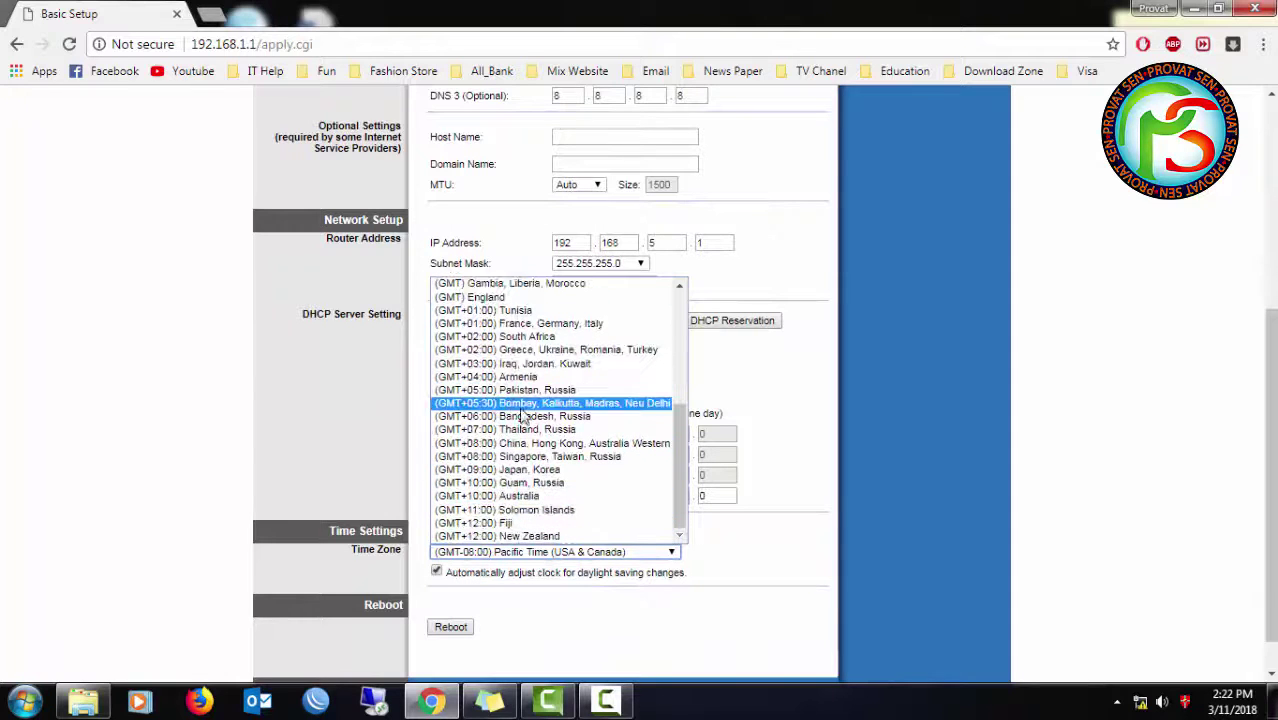
scroll(525, 463, "up", 3)
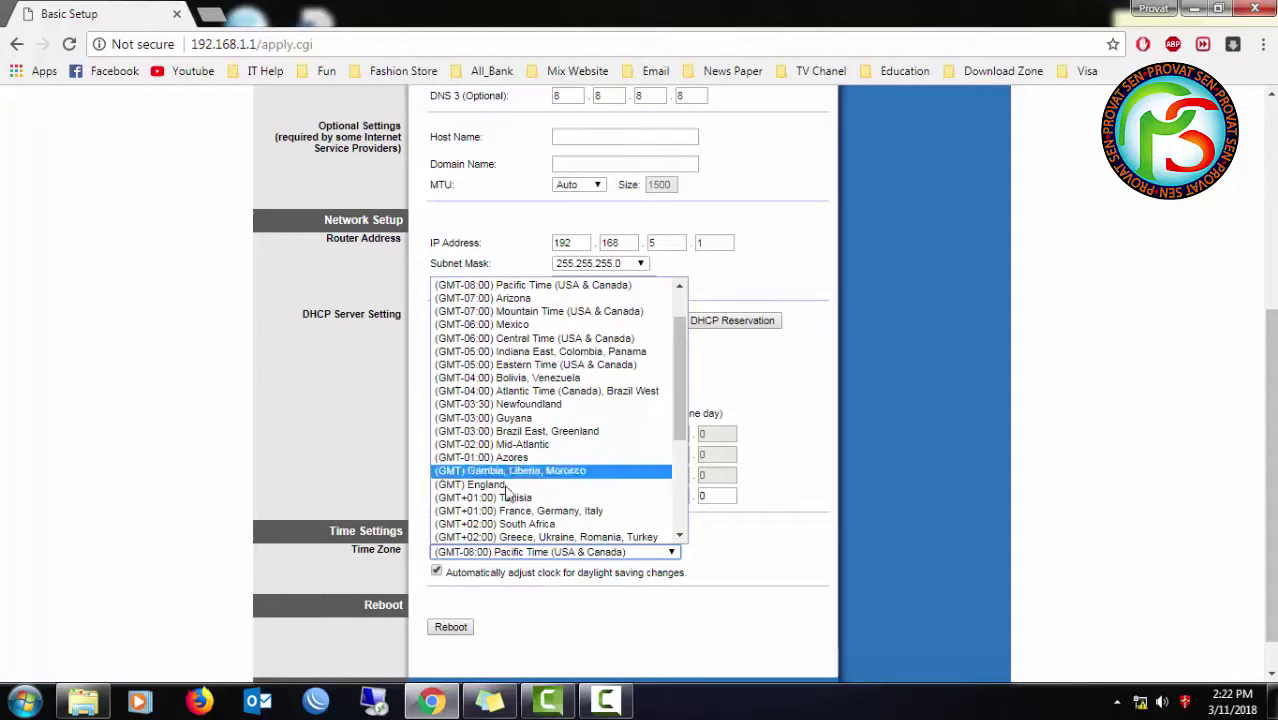
scroll(510, 470, "down", 3)
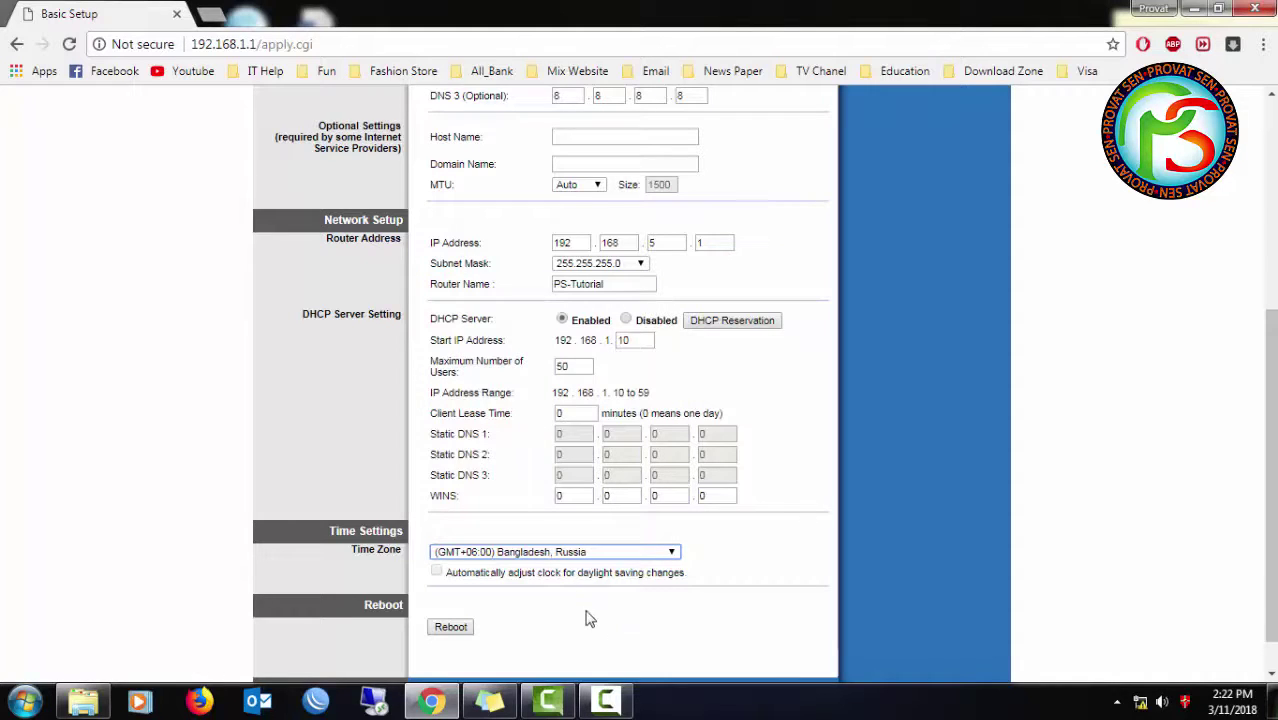
scroll(588, 614, "down", 1)
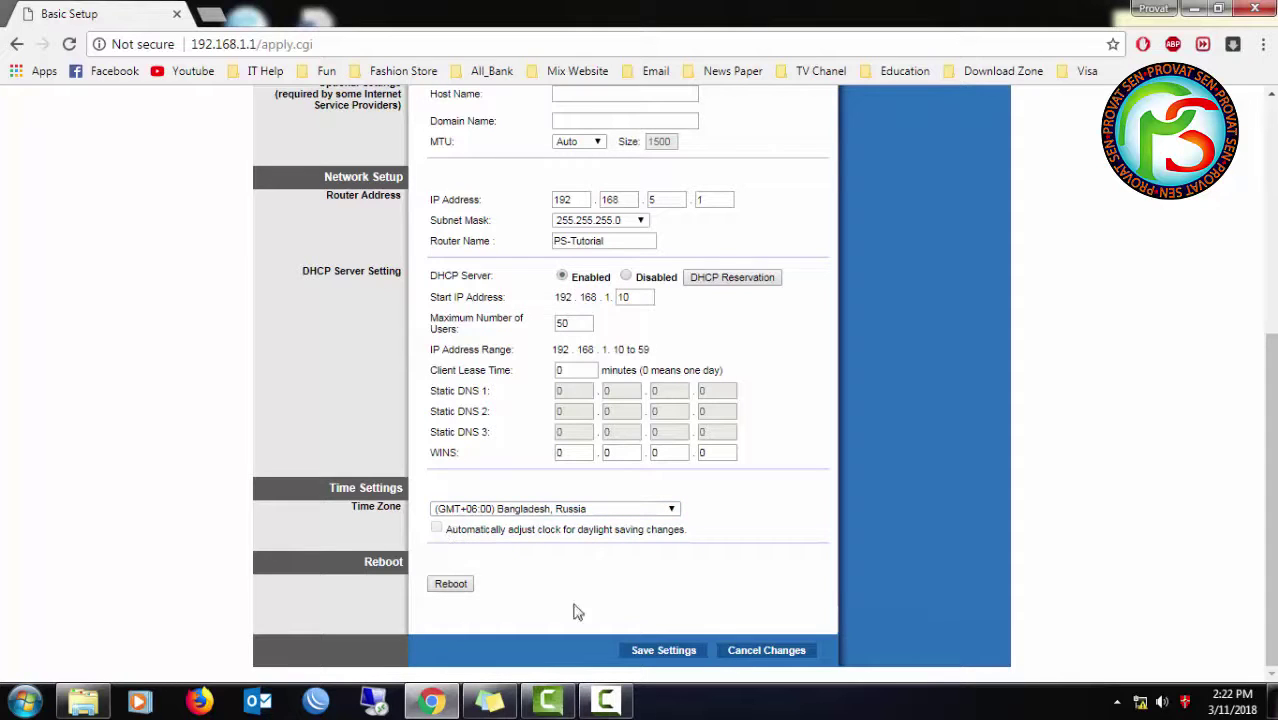
left_click(697, 658)
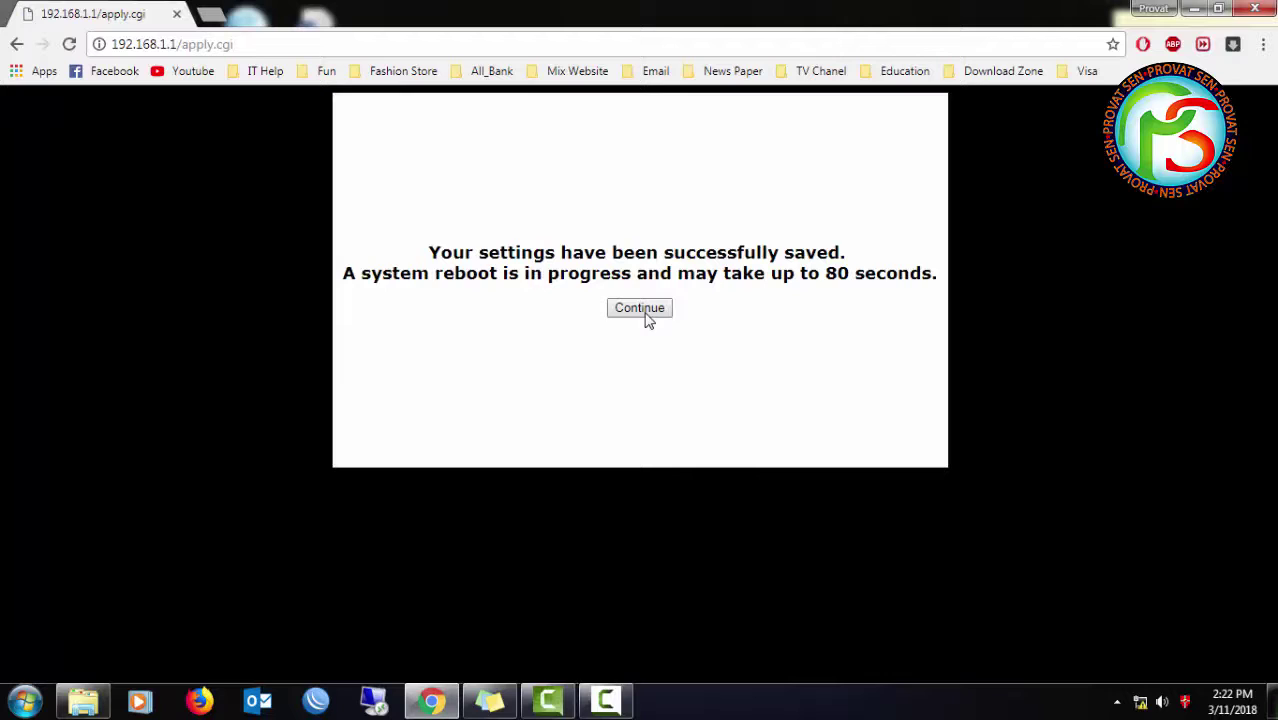
- Confirm the reboot, load 192.168.5.1, and open the Network and Sharing Center
left_click(645, 314)
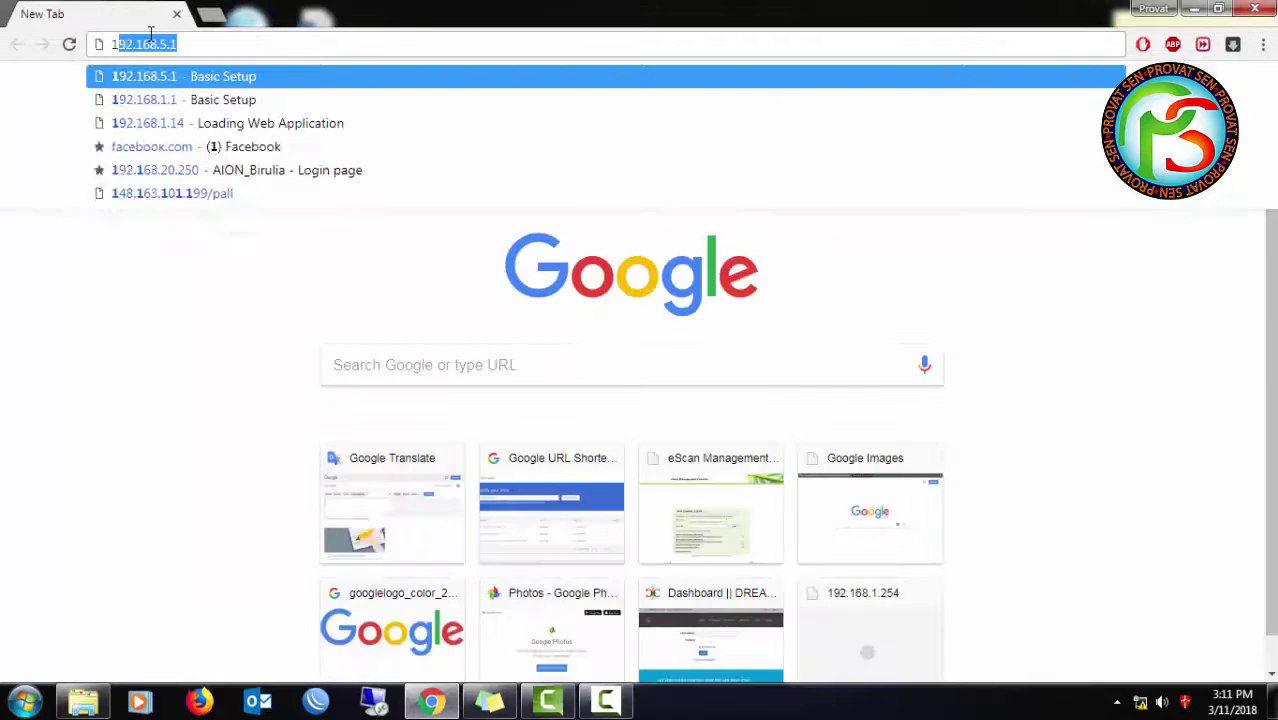
type("92.168.5.1")
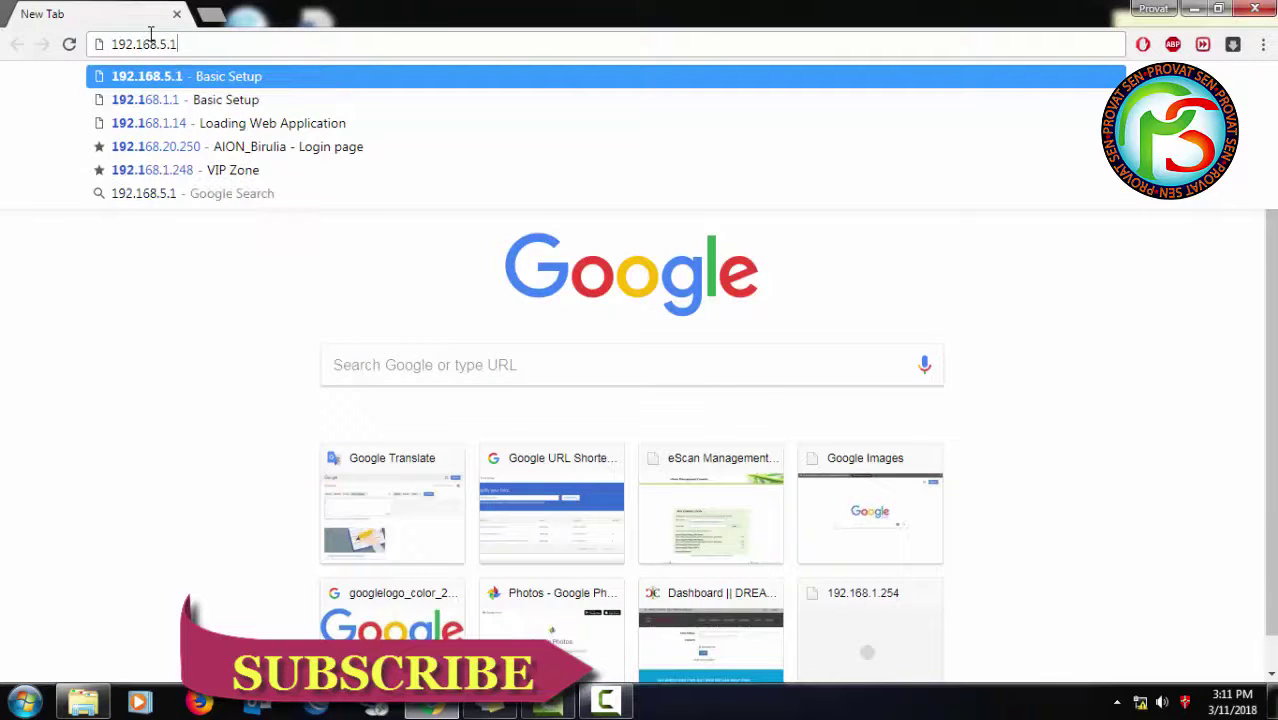
key("Return")
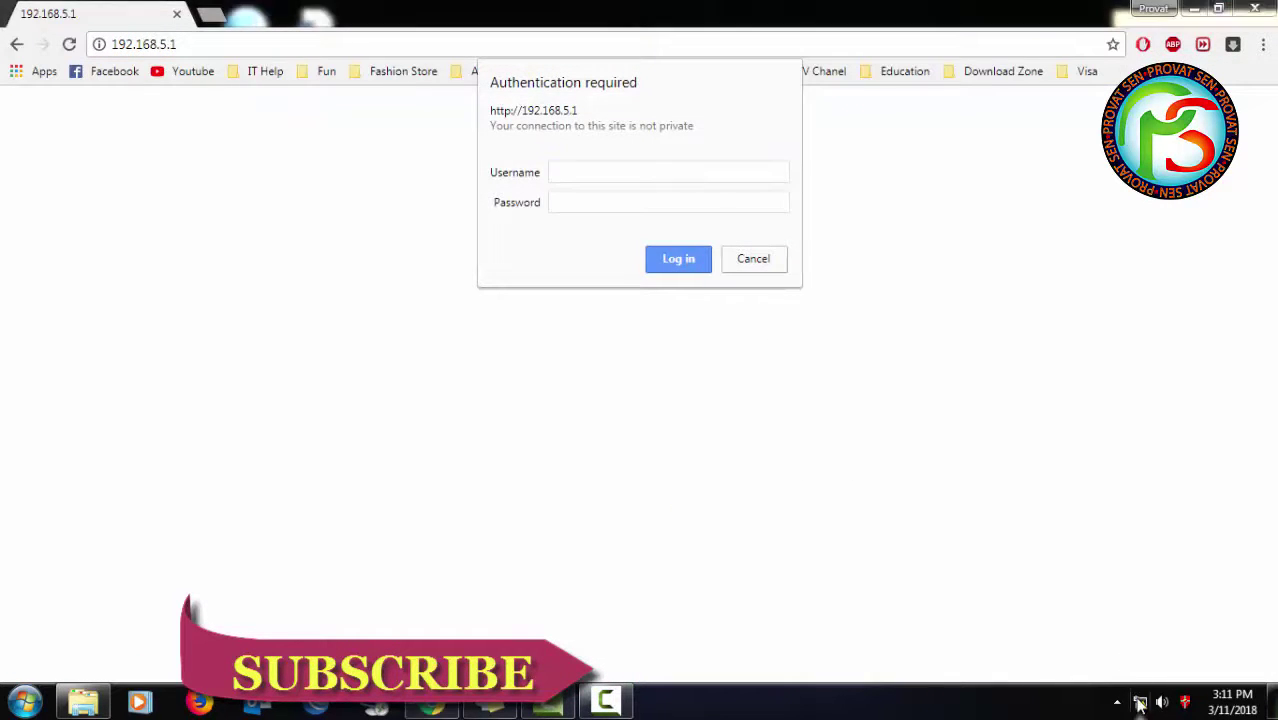
right_click(1140, 702)
left_click(1130, 684)
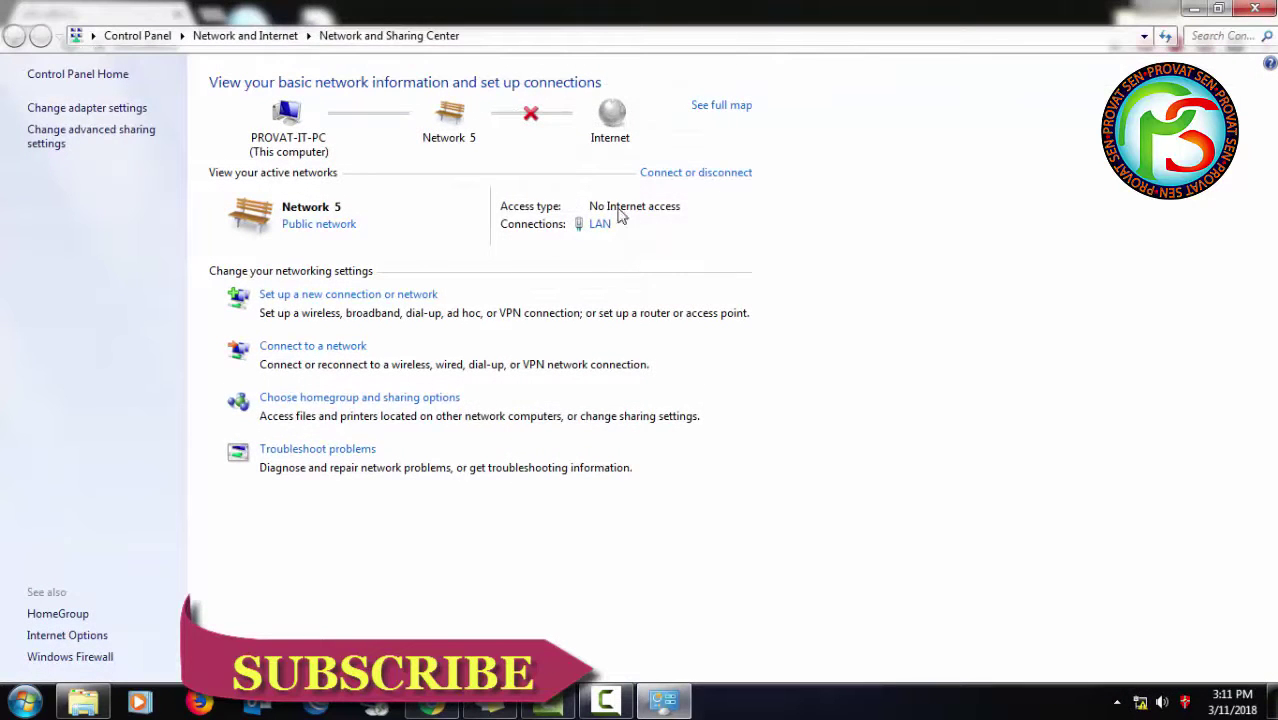
left_click(599, 224)
left_click(535, 505)
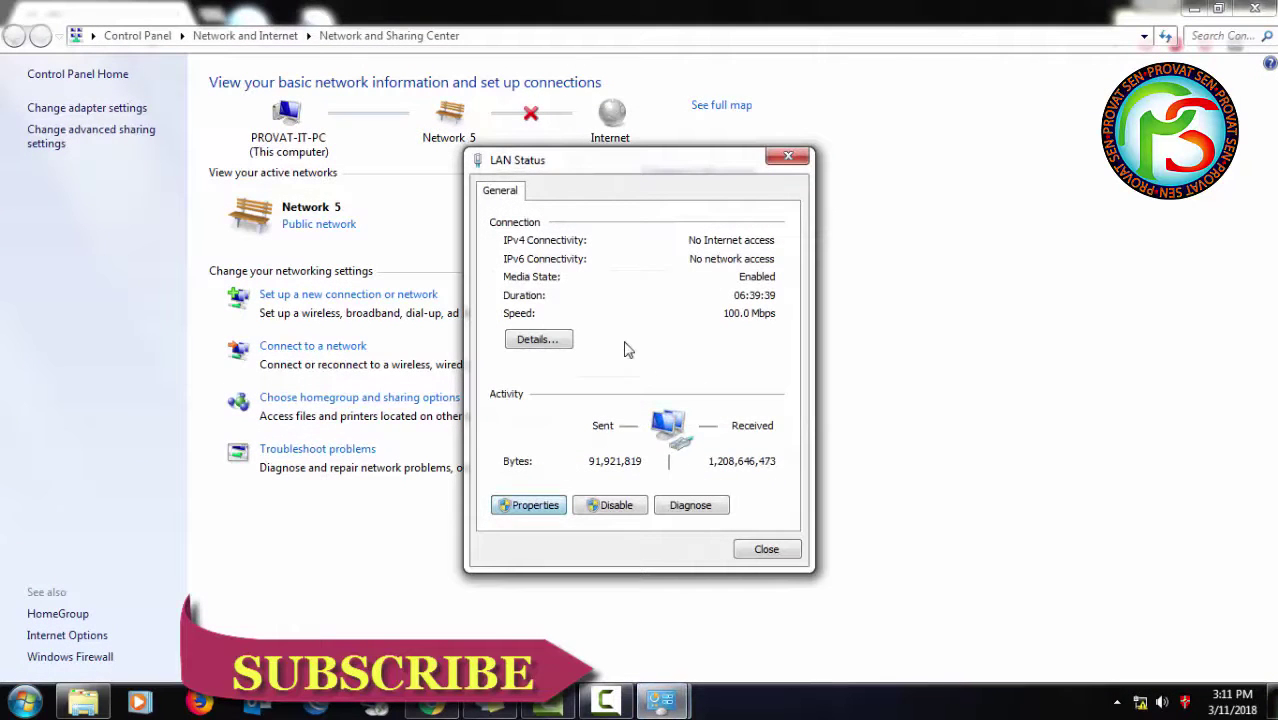
left_click(630, 422)
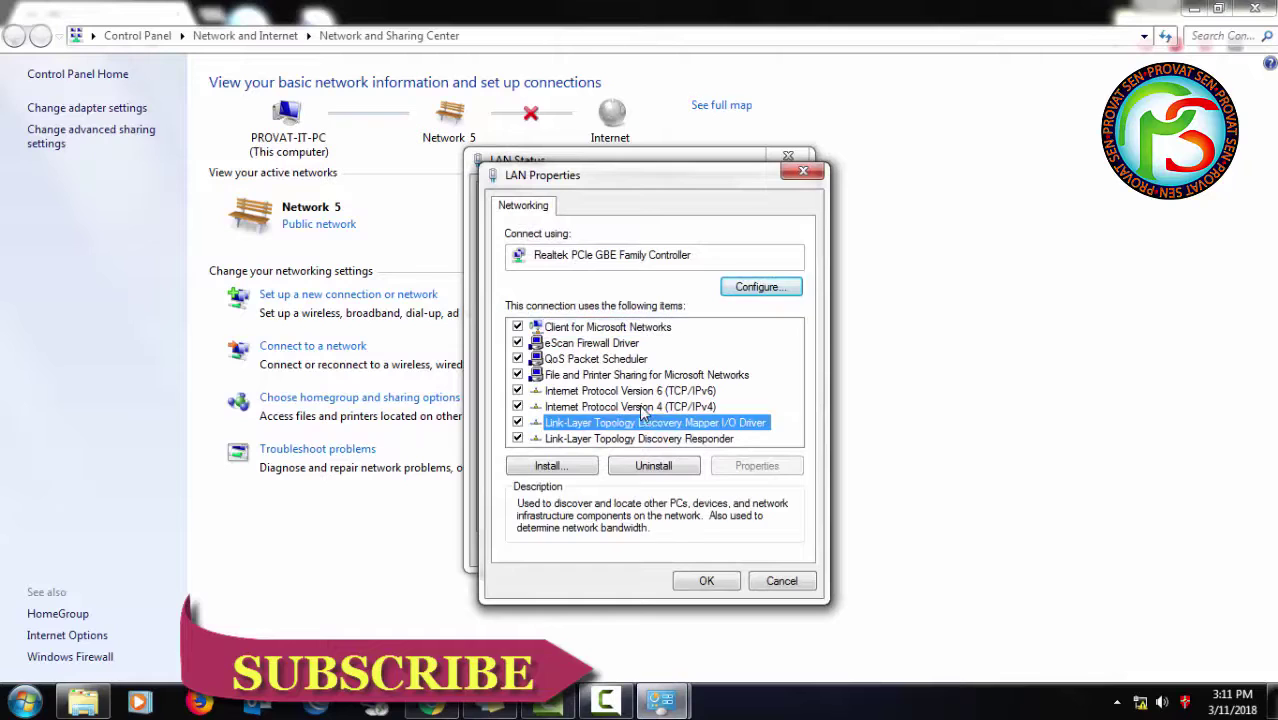
double_click(639, 406)
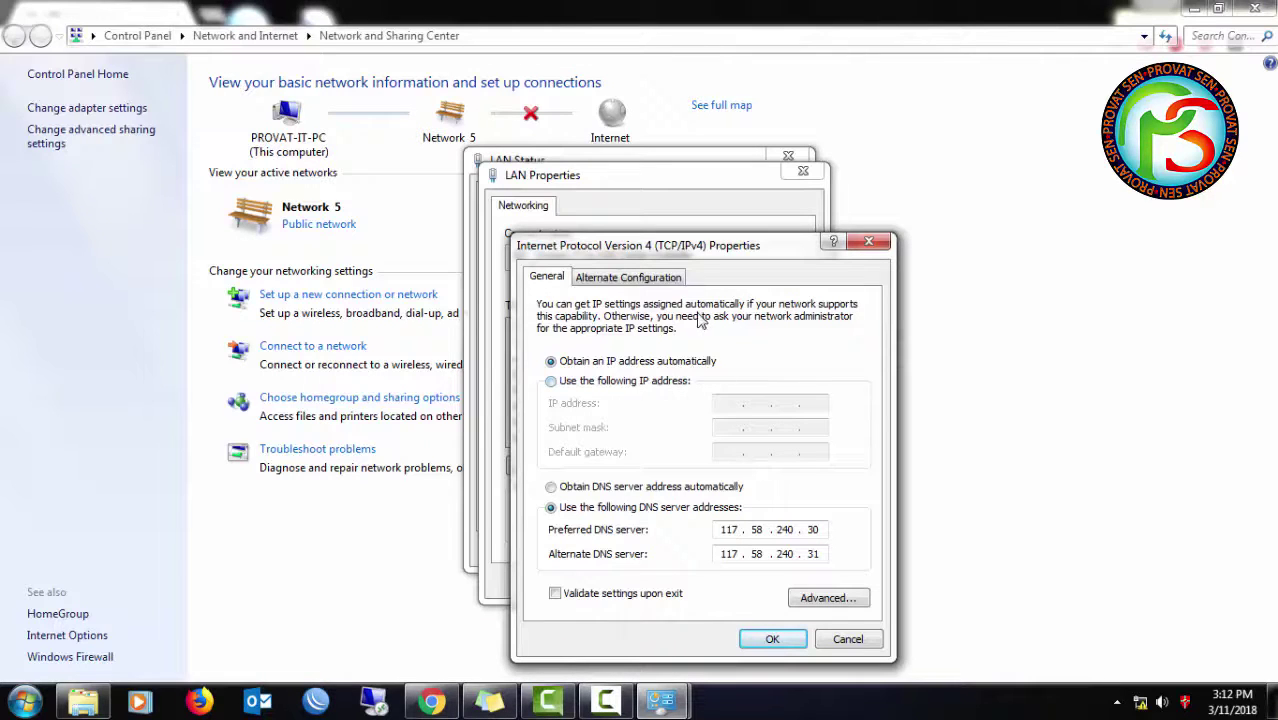
left_click_drag(688, 262, 673, 246)
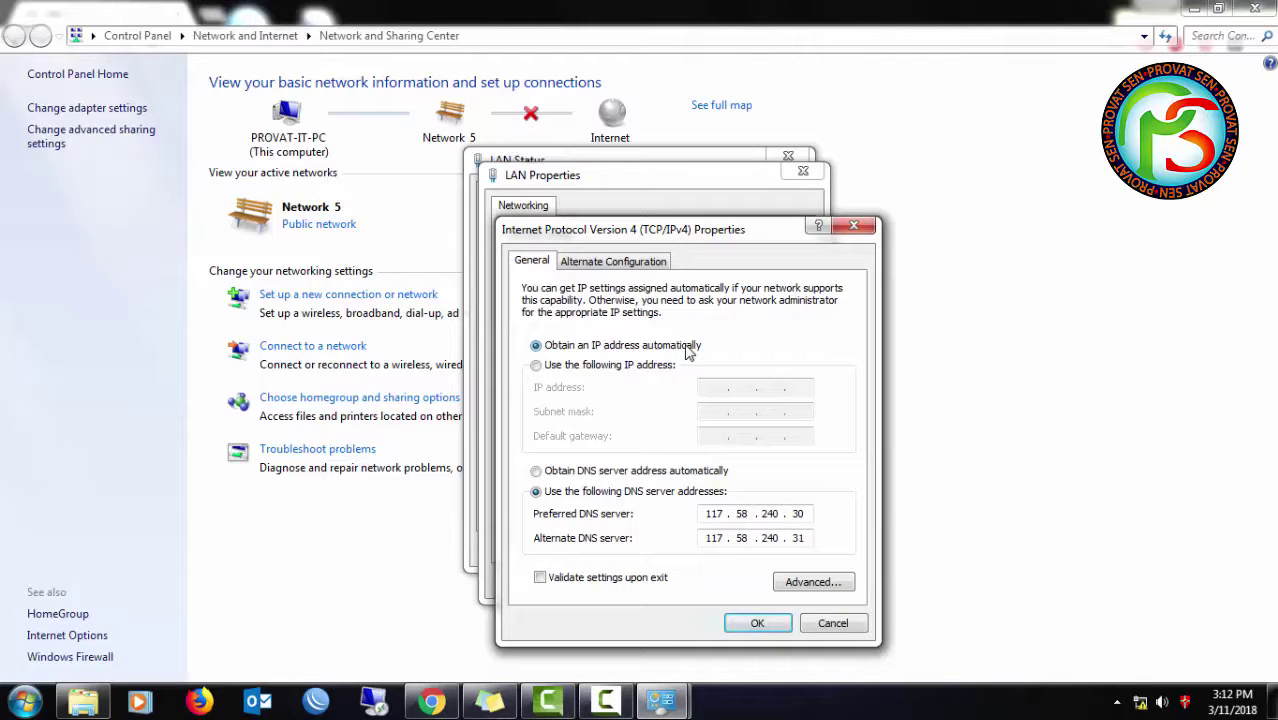
left_click(758, 628)
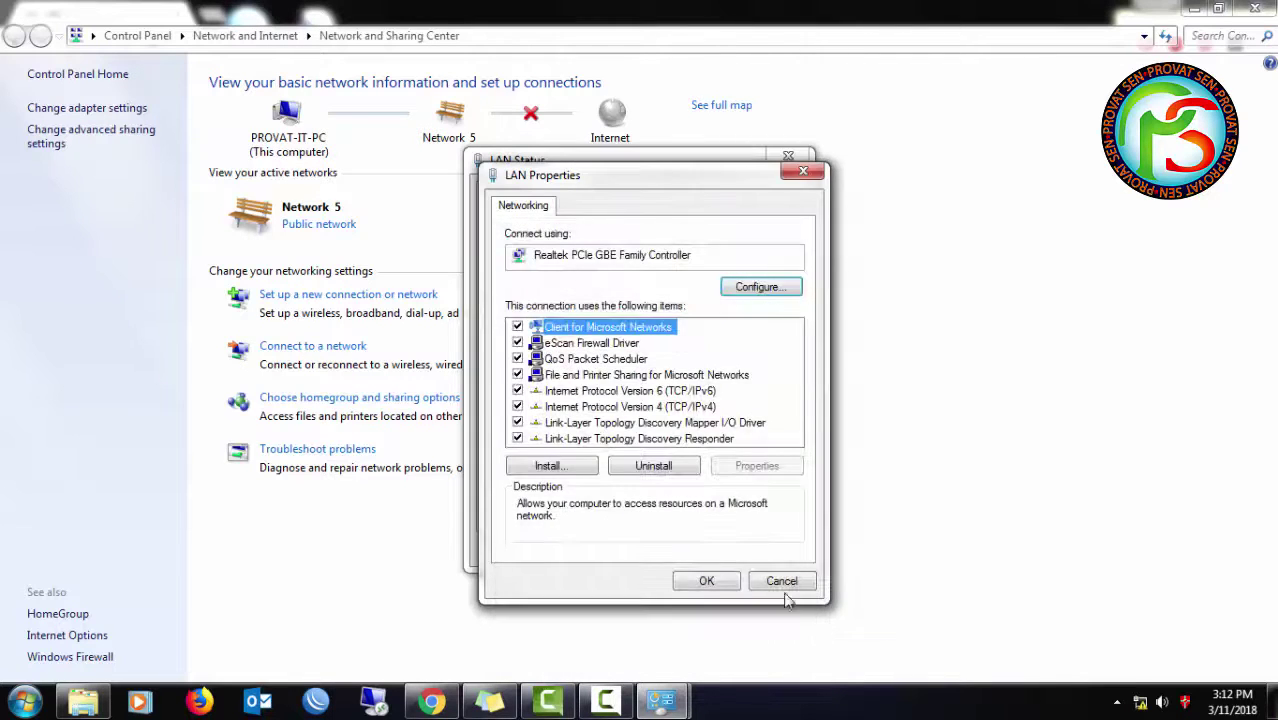
left_click(785, 584)
left_click(760, 547)
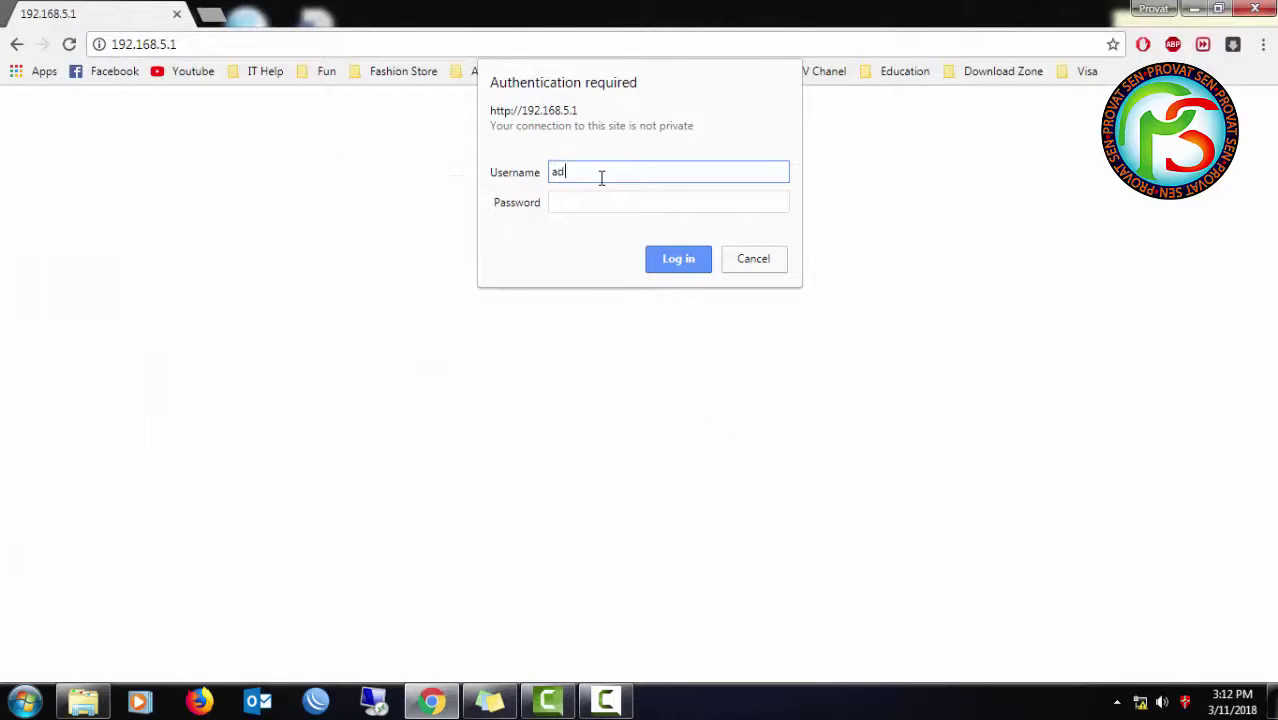
- Log back in at 192.168.5.1 and review the saved Basic Setup settings
key("Tab")
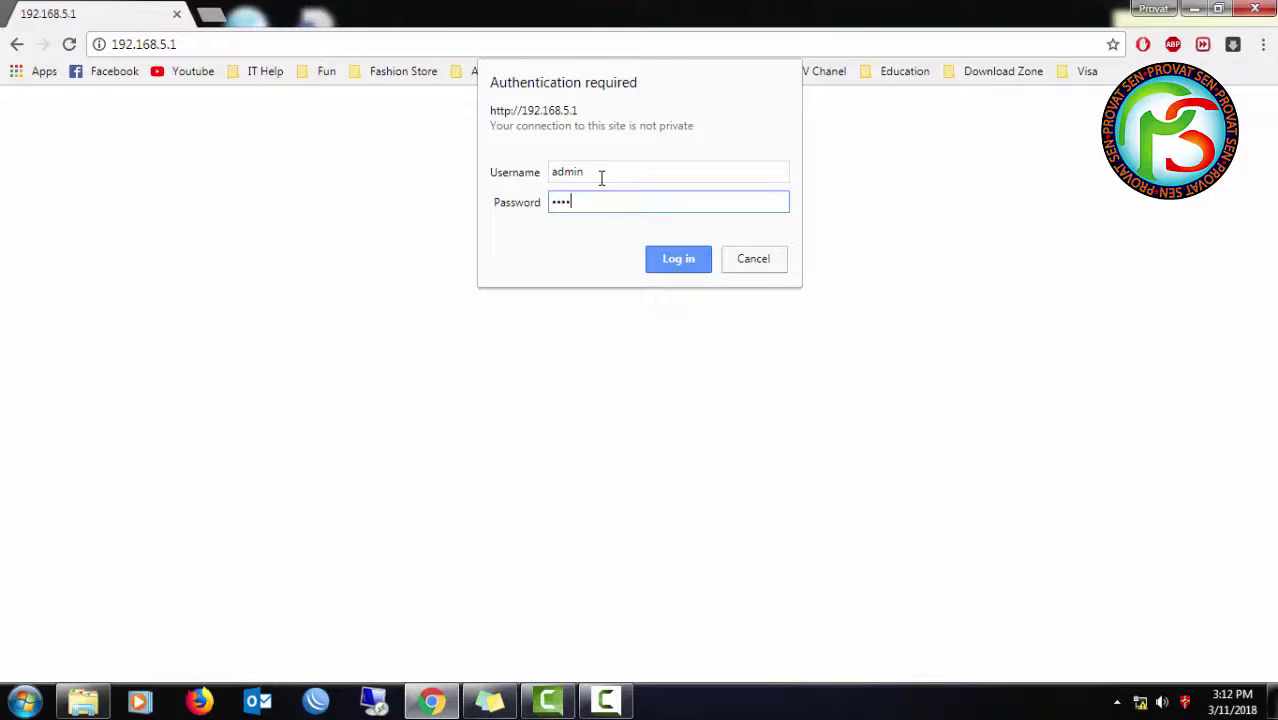
key("Return")
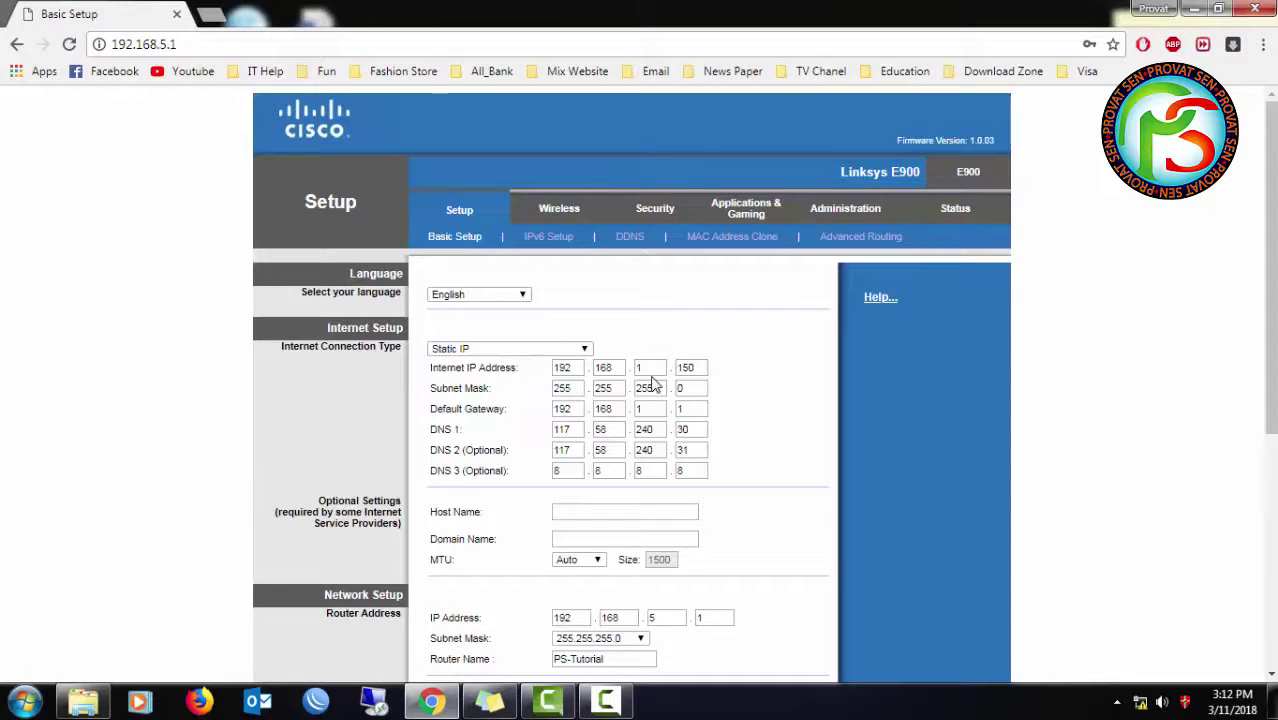
scroll(781, 218, "down", 4)
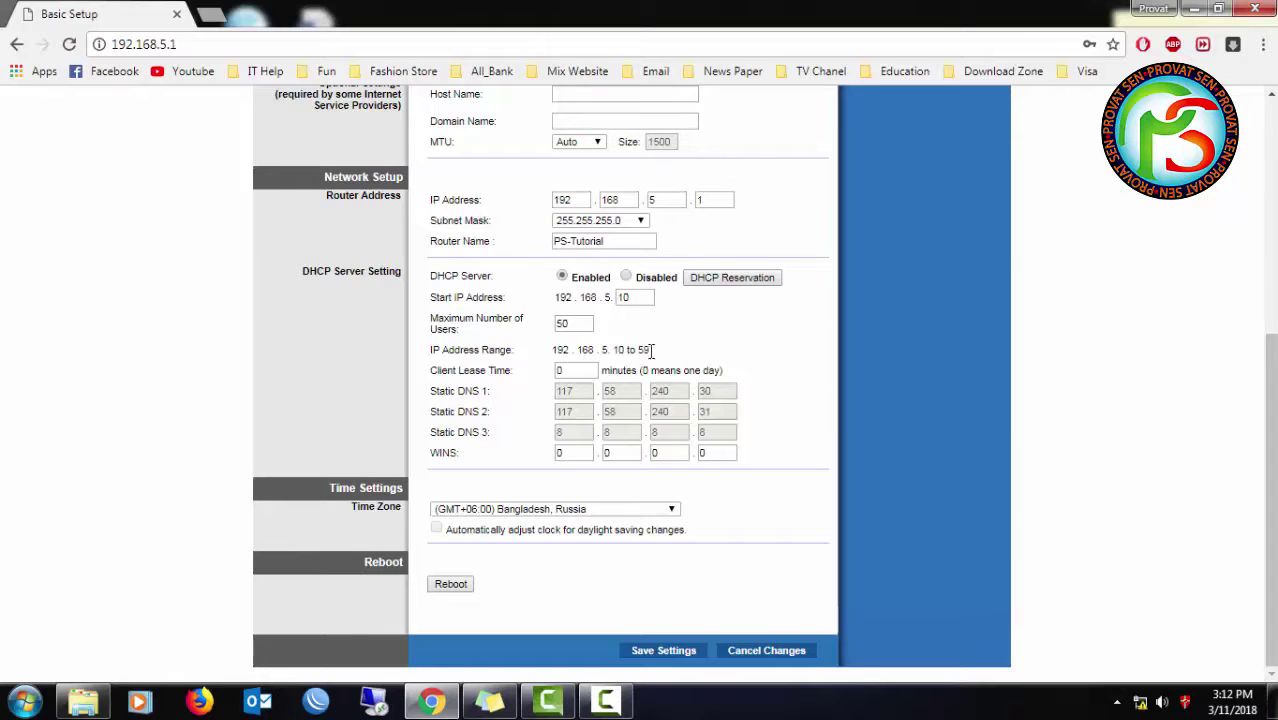
scroll(660, 418, "up", 4)
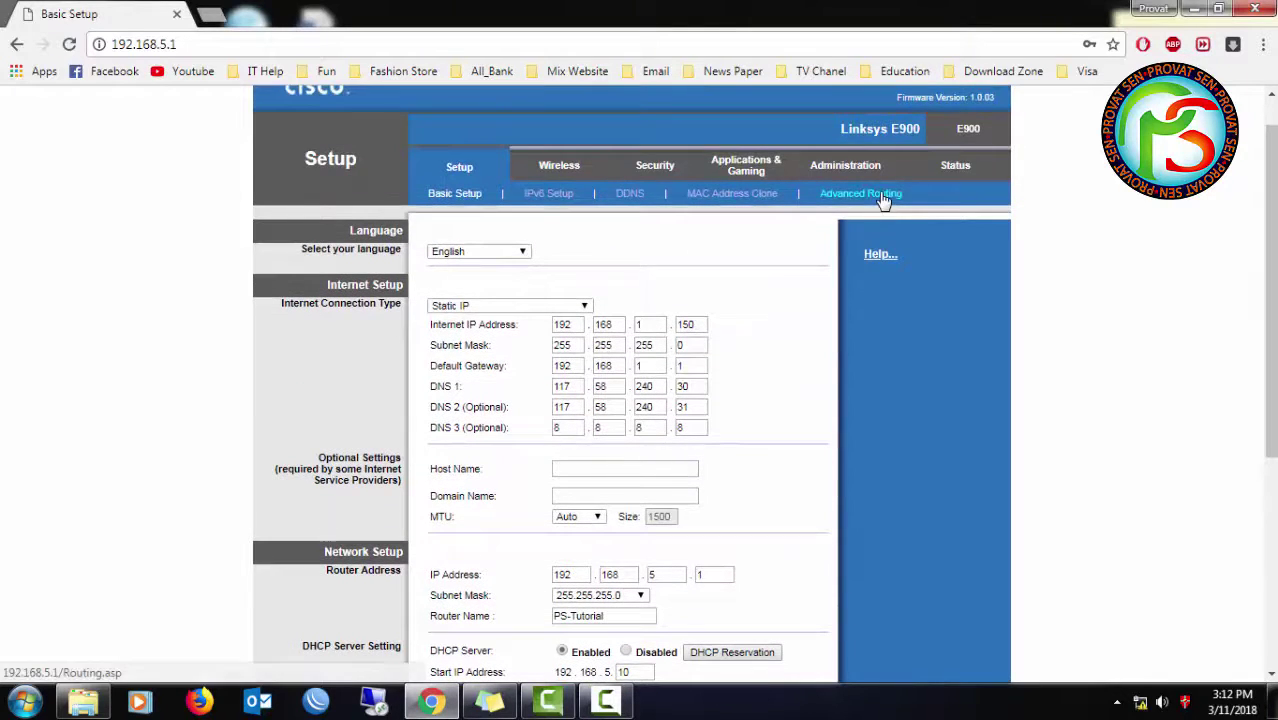
- Go to the Wireless Security page, where 2.4 GHz Security Mode shows Disabled
left_click(883, 200)
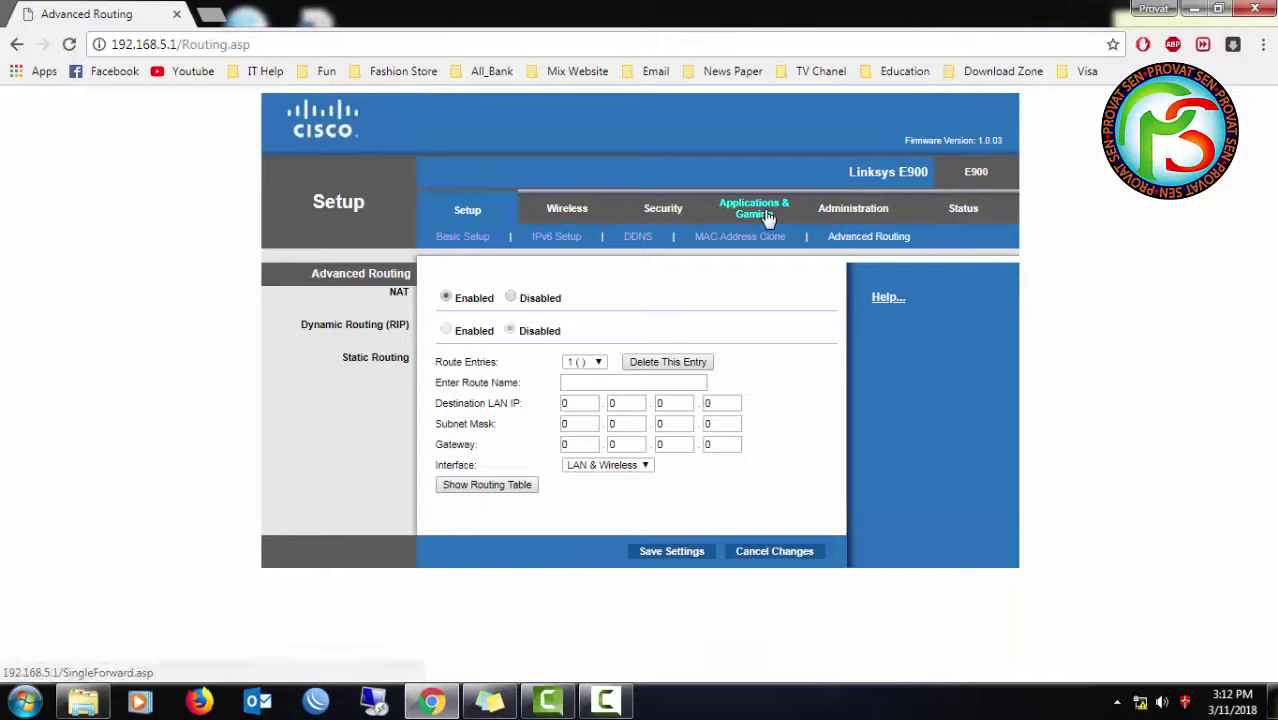
left_click(662, 209)
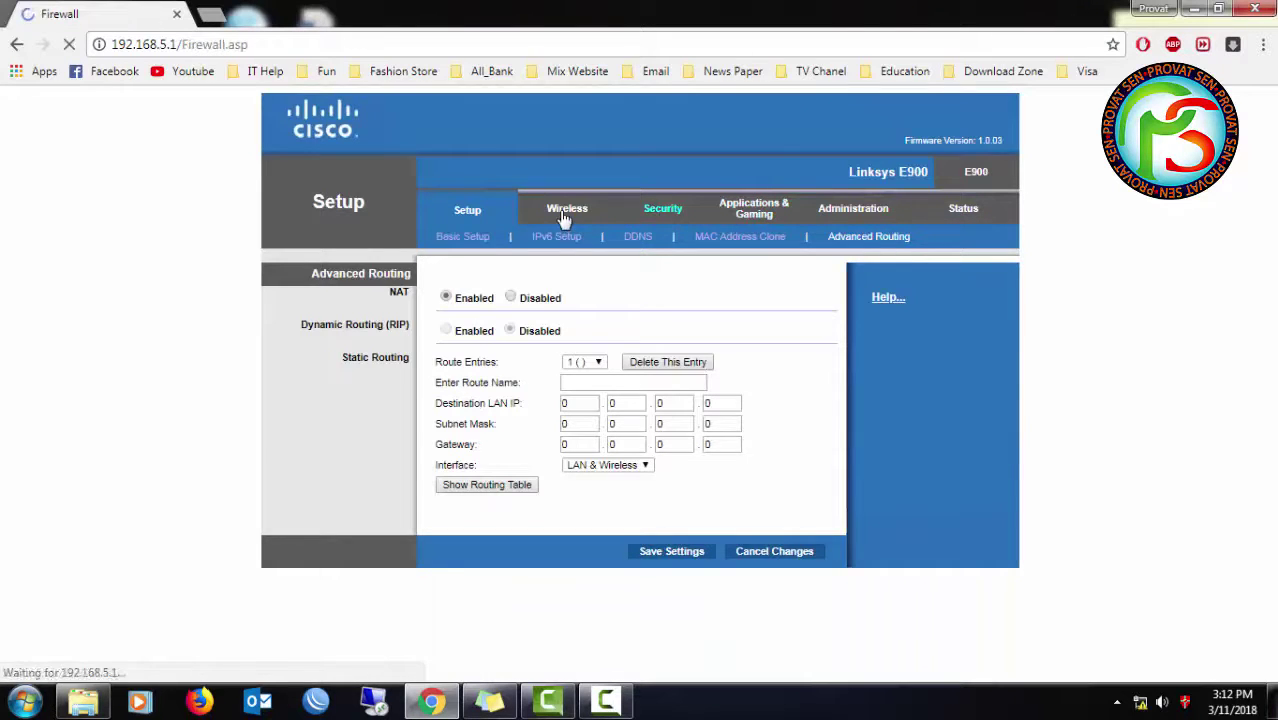
left_click(565, 216)
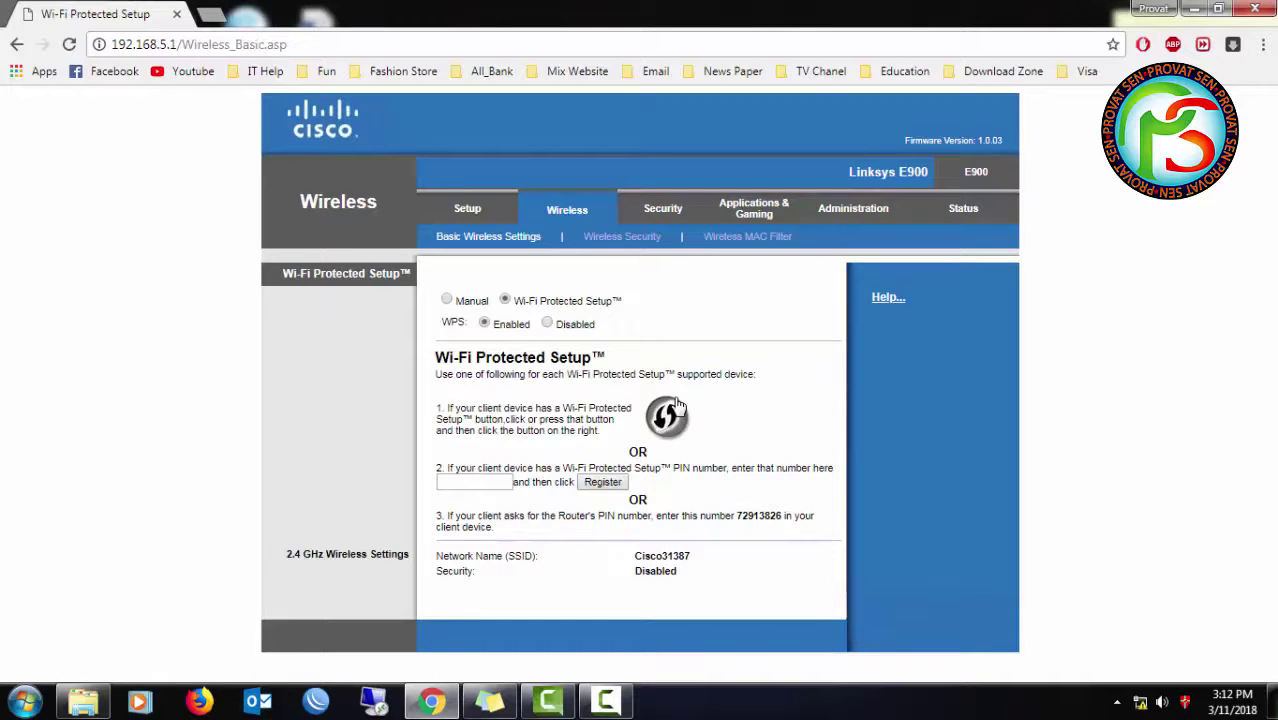
left_click(614, 238)
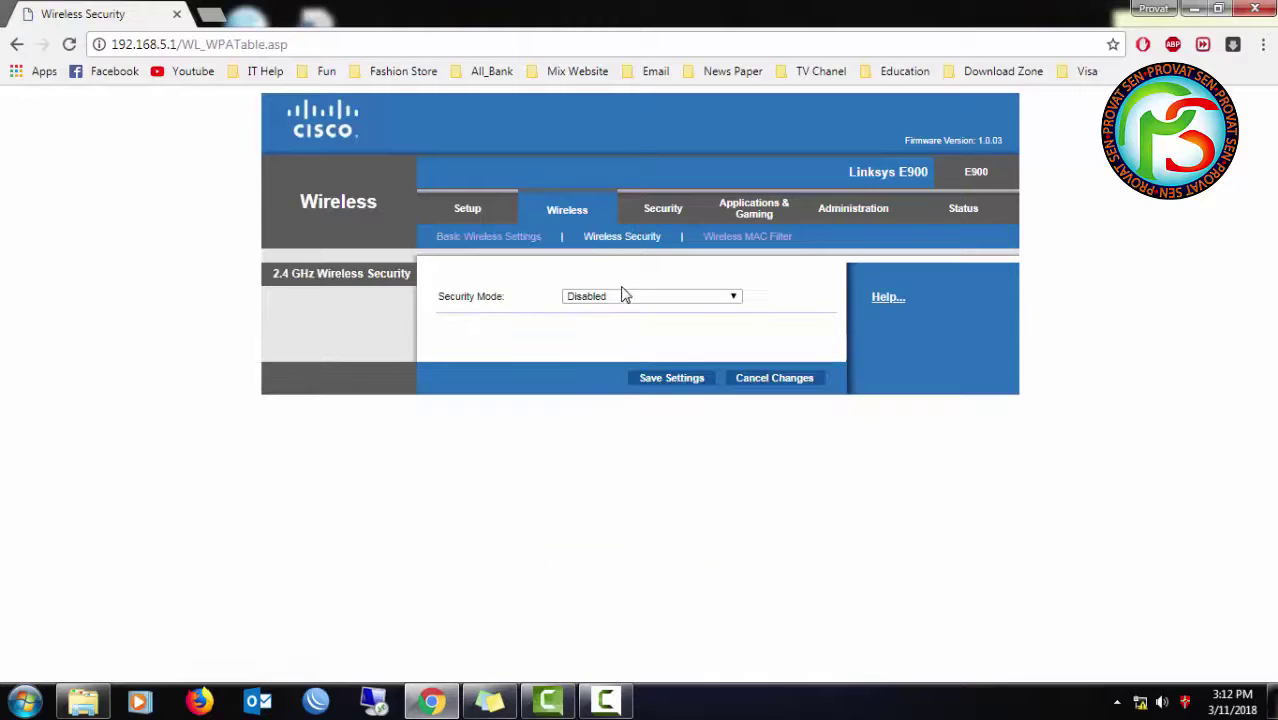
- Set the 2.4 GHz Security Mode to WPA2 Personal after trying the Enterprise modes
left_click(622, 298)
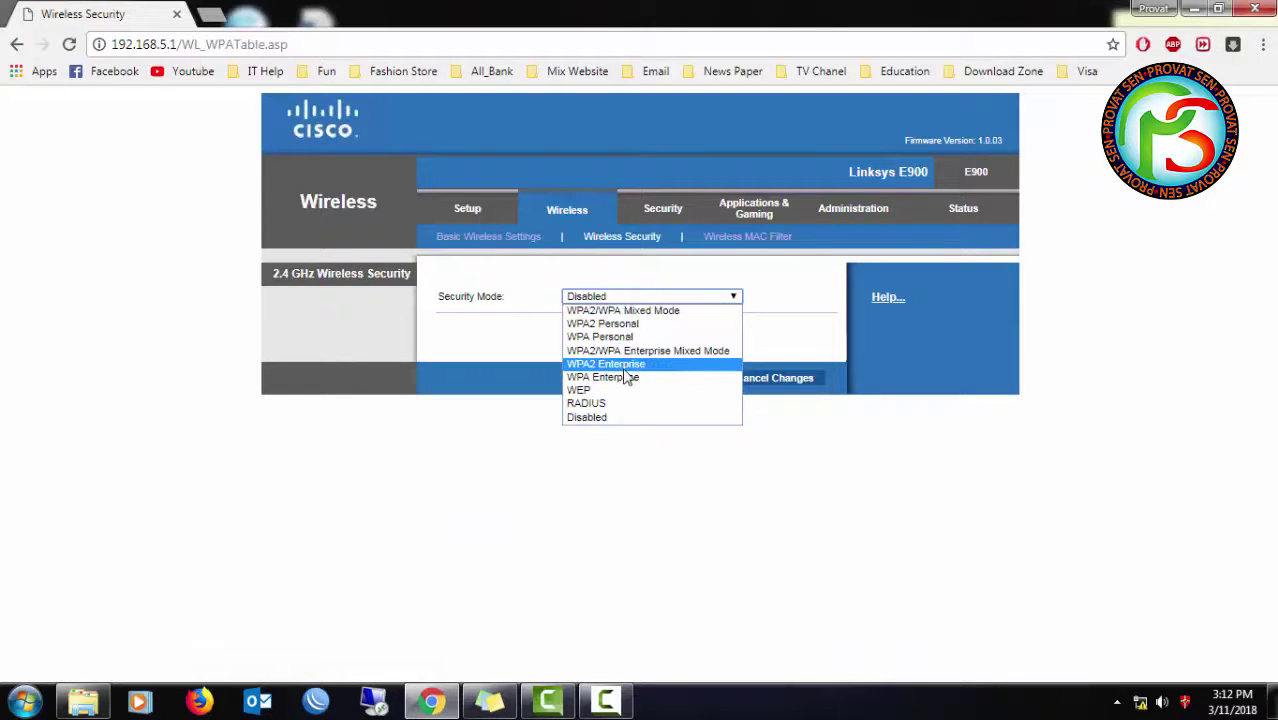
key("Up")
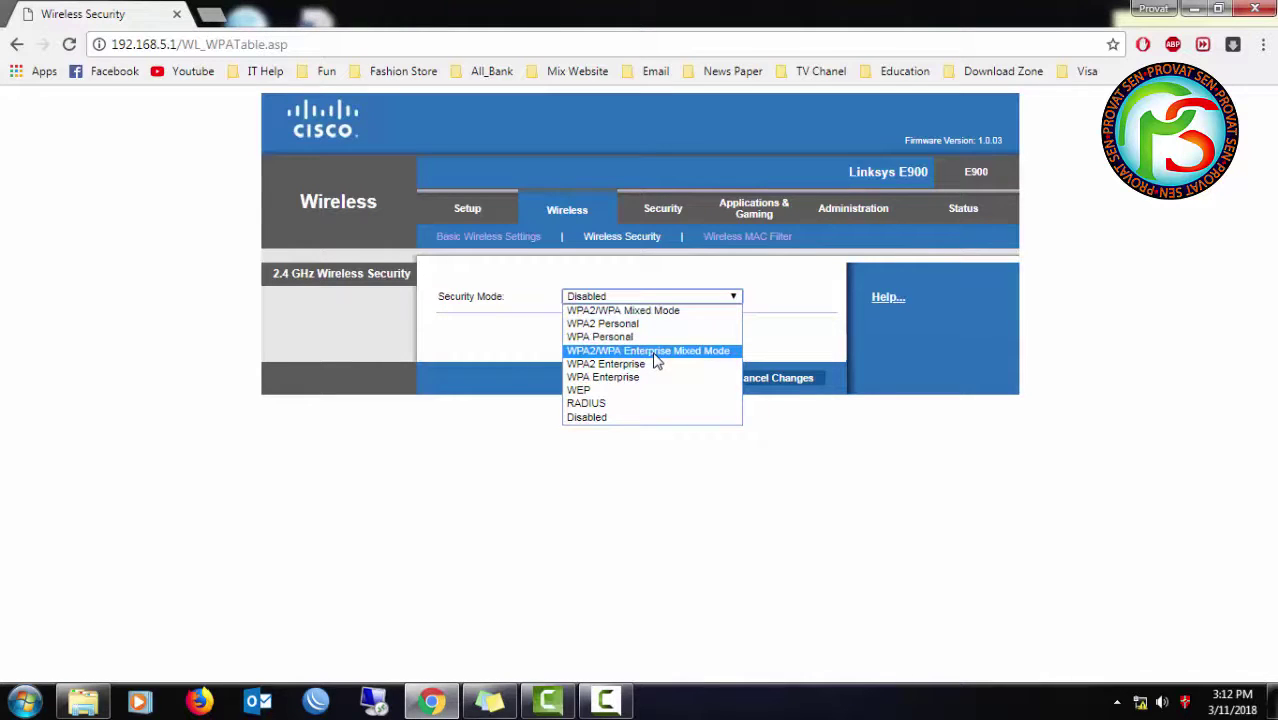
left_click(655, 354)
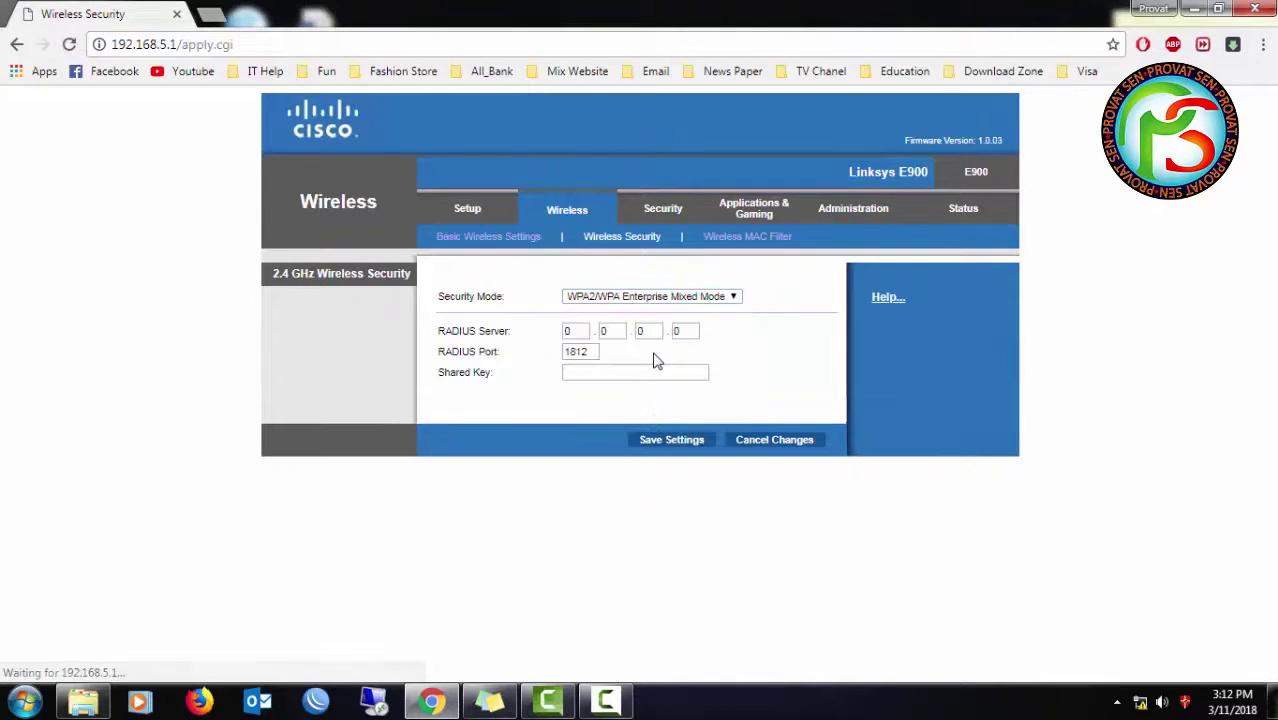
left_click(604, 298)
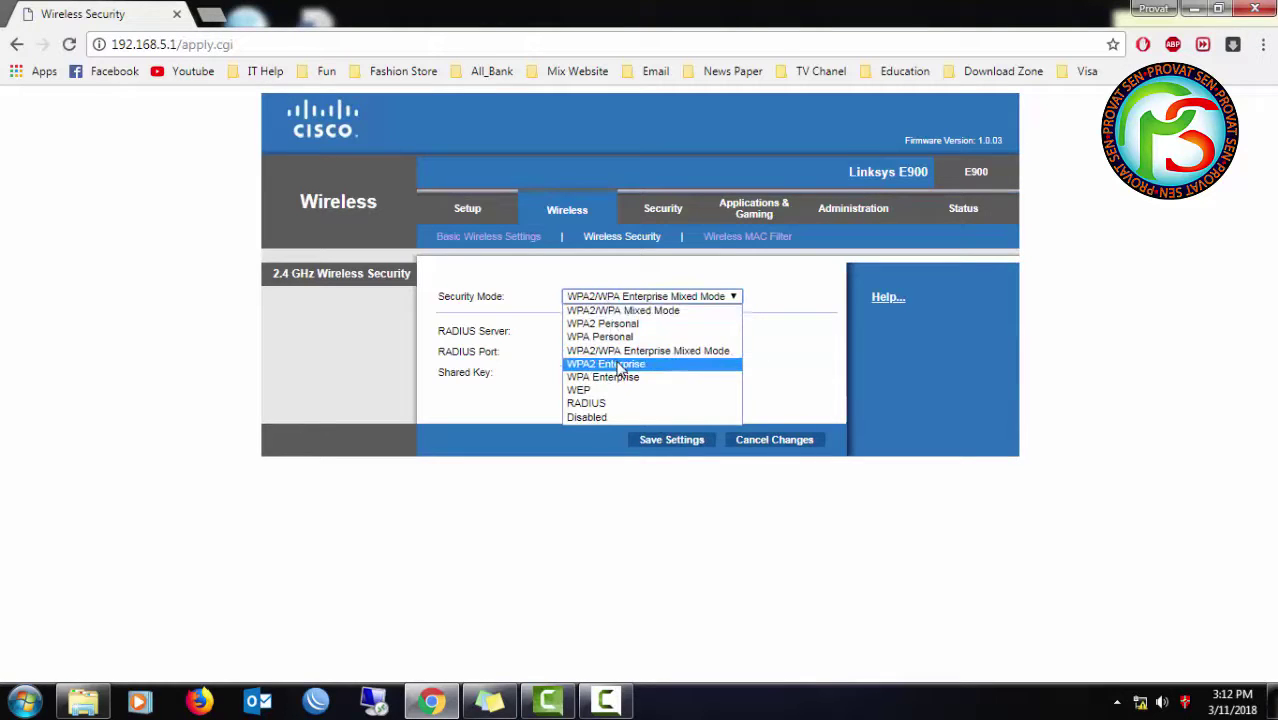
left_click(620, 366)
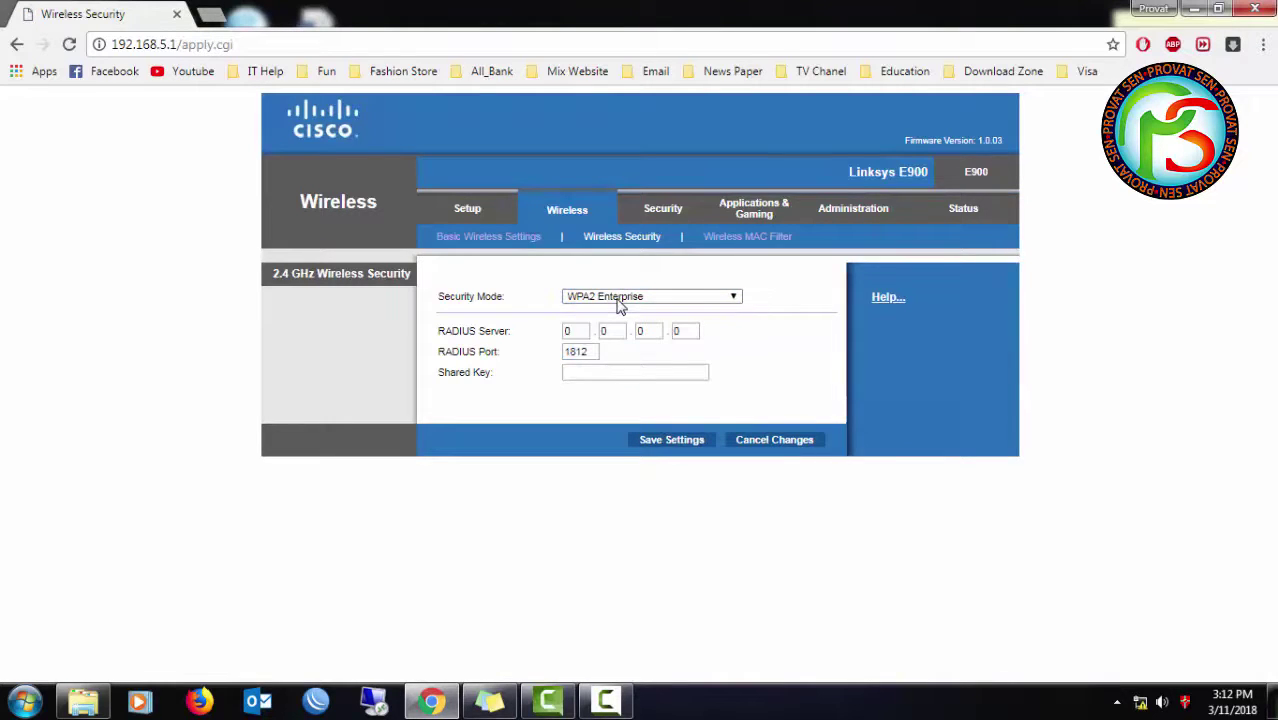
left_click(621, 302)
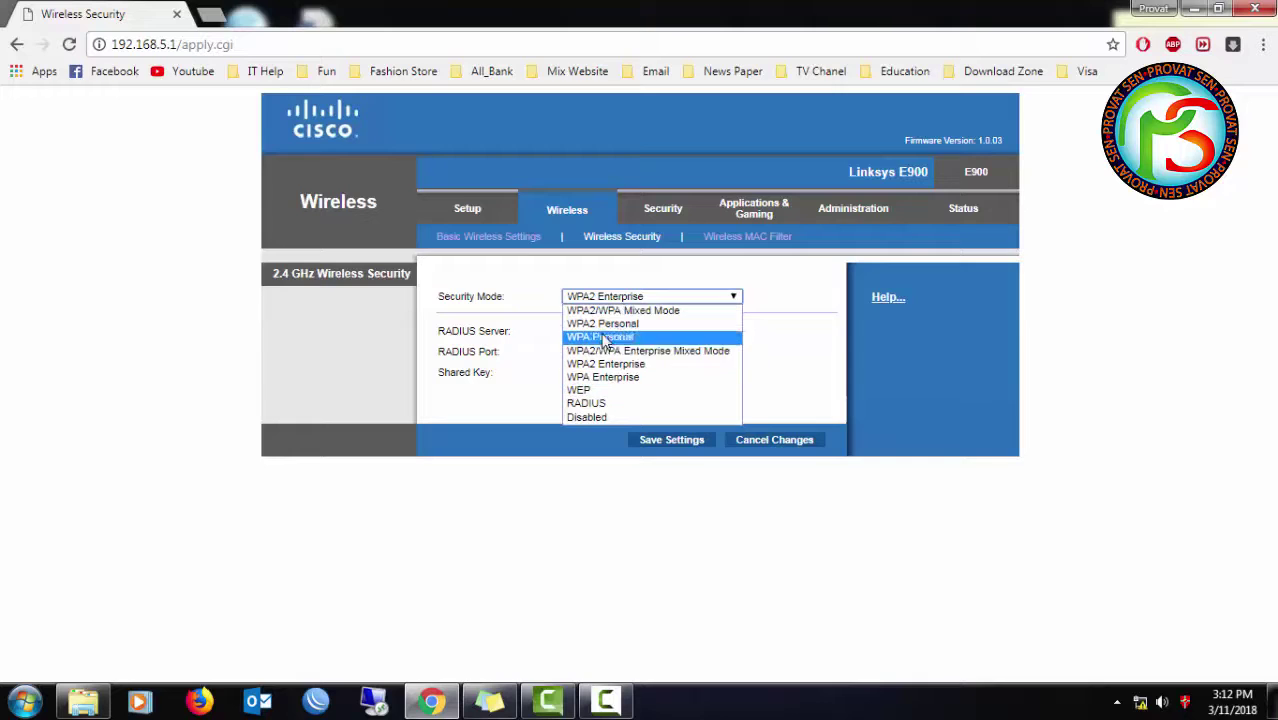
left_click(627, 326)
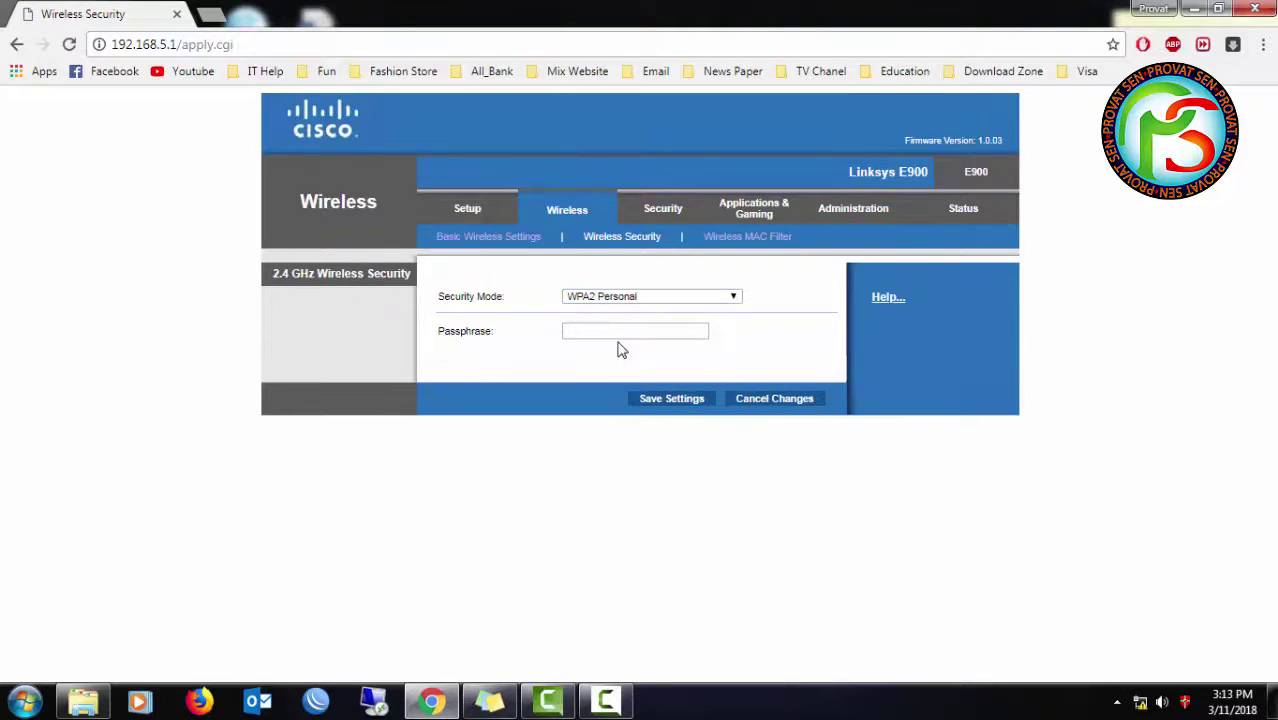
- Enter the wireless passphrase, then go to the Wireless MAC Filter page
left_click(614, 329)
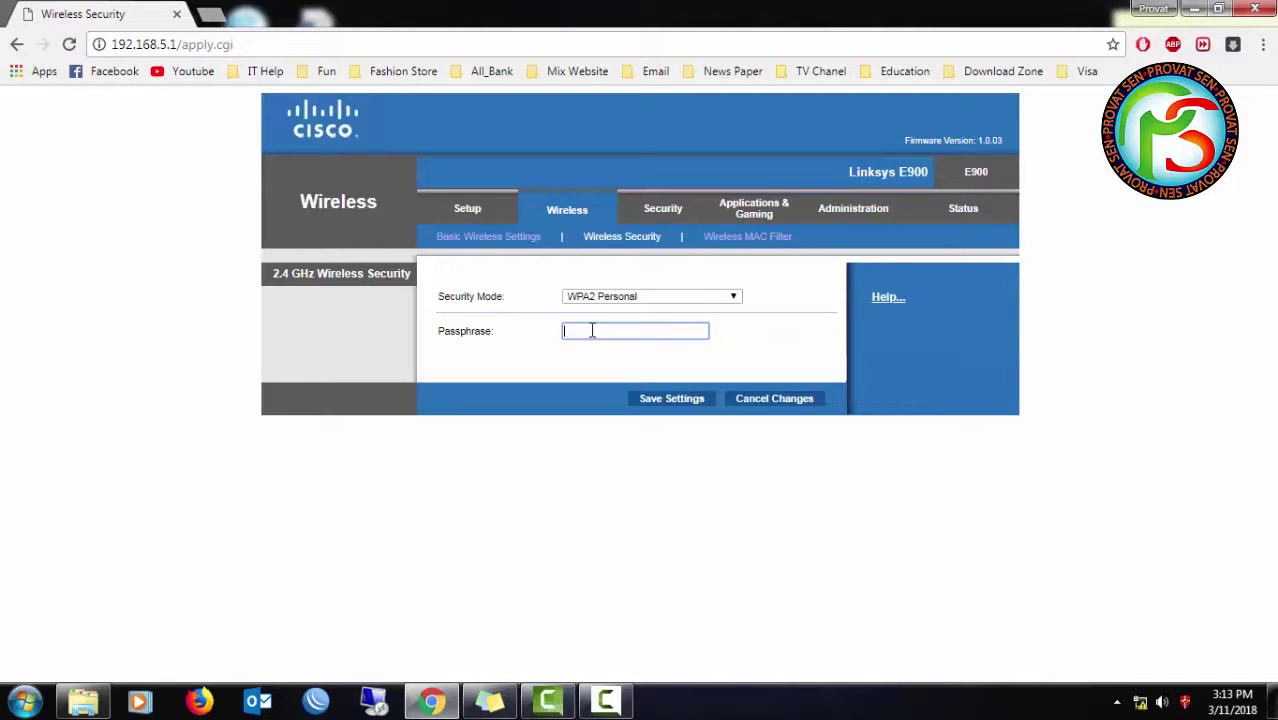
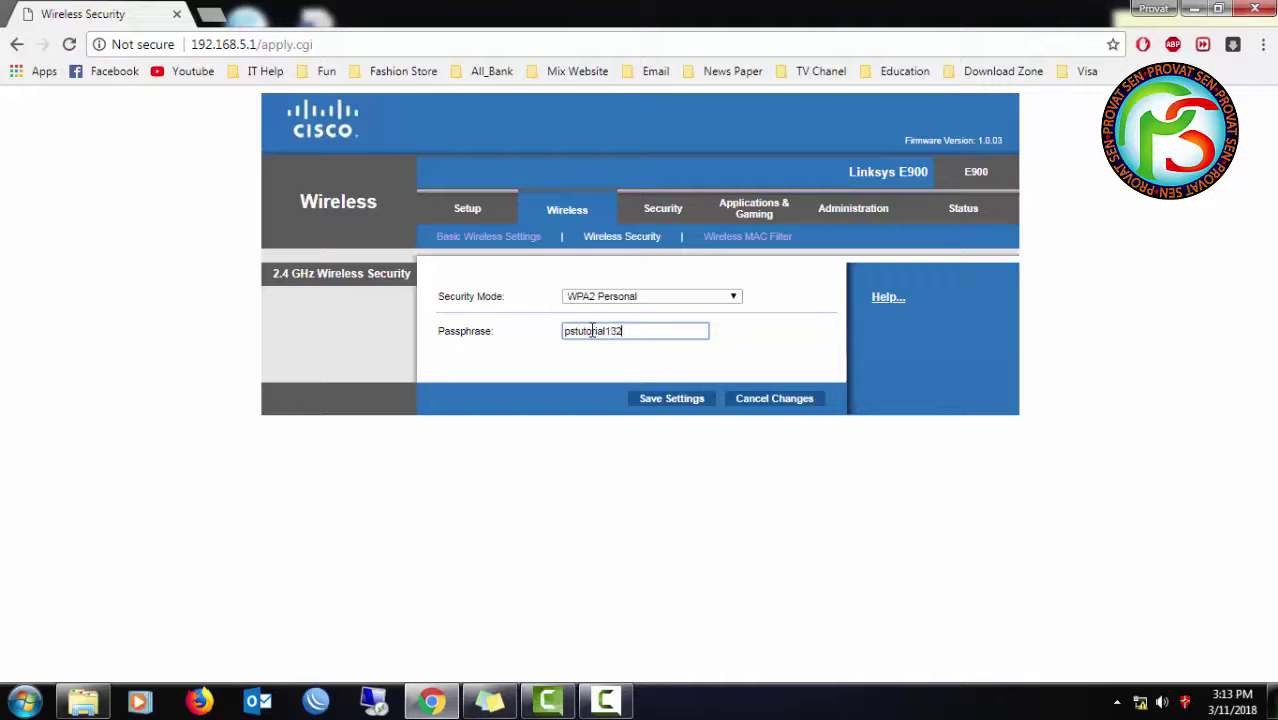
left_click(722, 240)
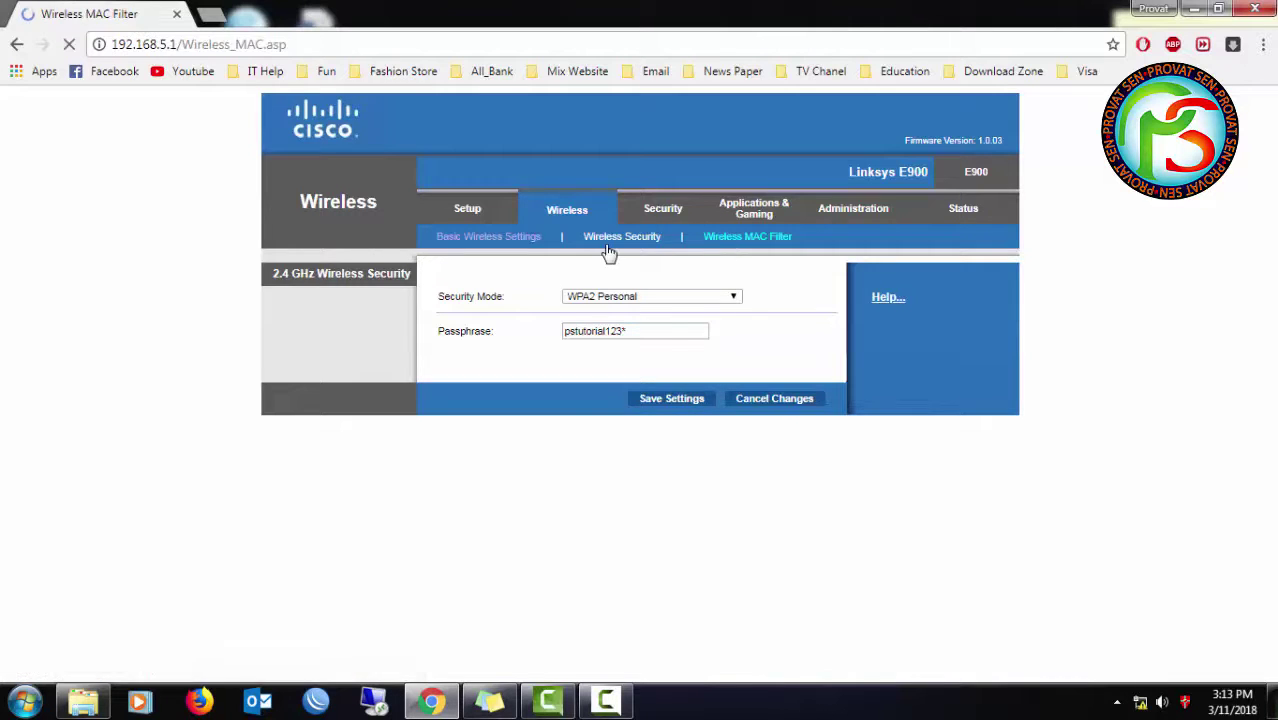
- Set Security Mode to WPA2/WPA Mixed Mode, accepting the WPS and Wireless-N warnings
left_click(606, 300)
left_click(615, 331)
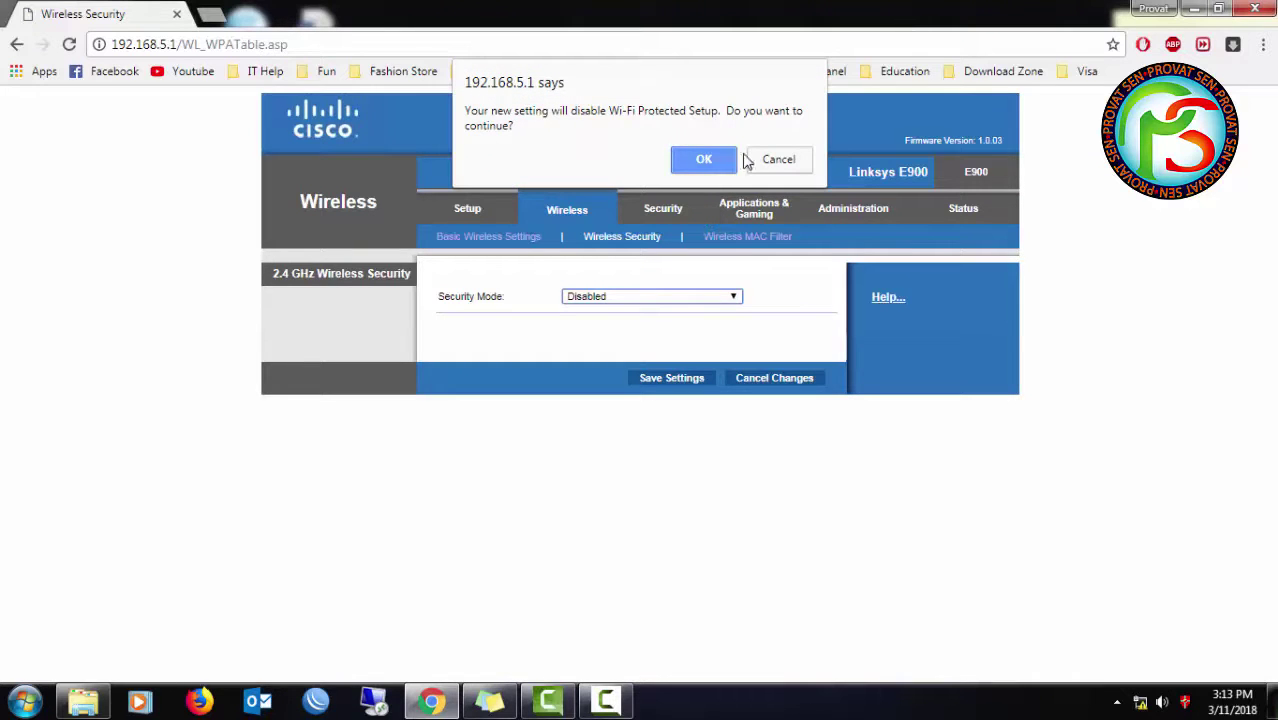
left_click(706, 160)
left_click(725, 229)
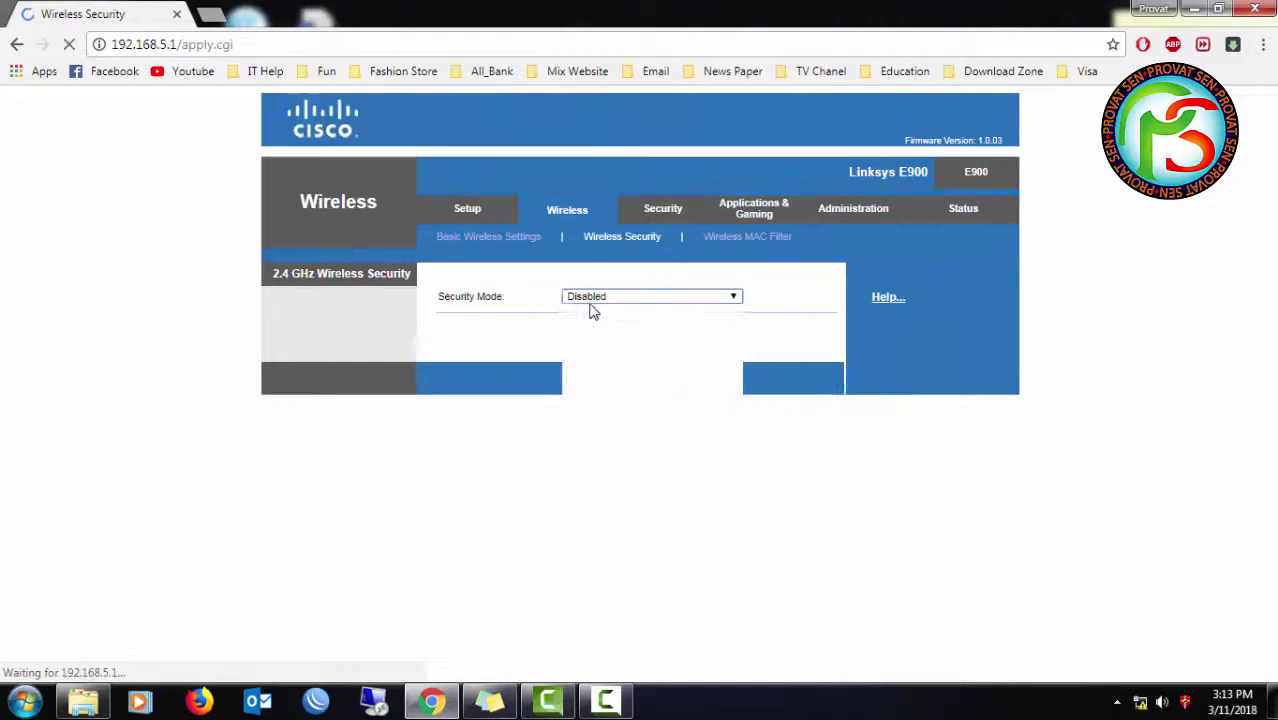
left_click(596, 298)
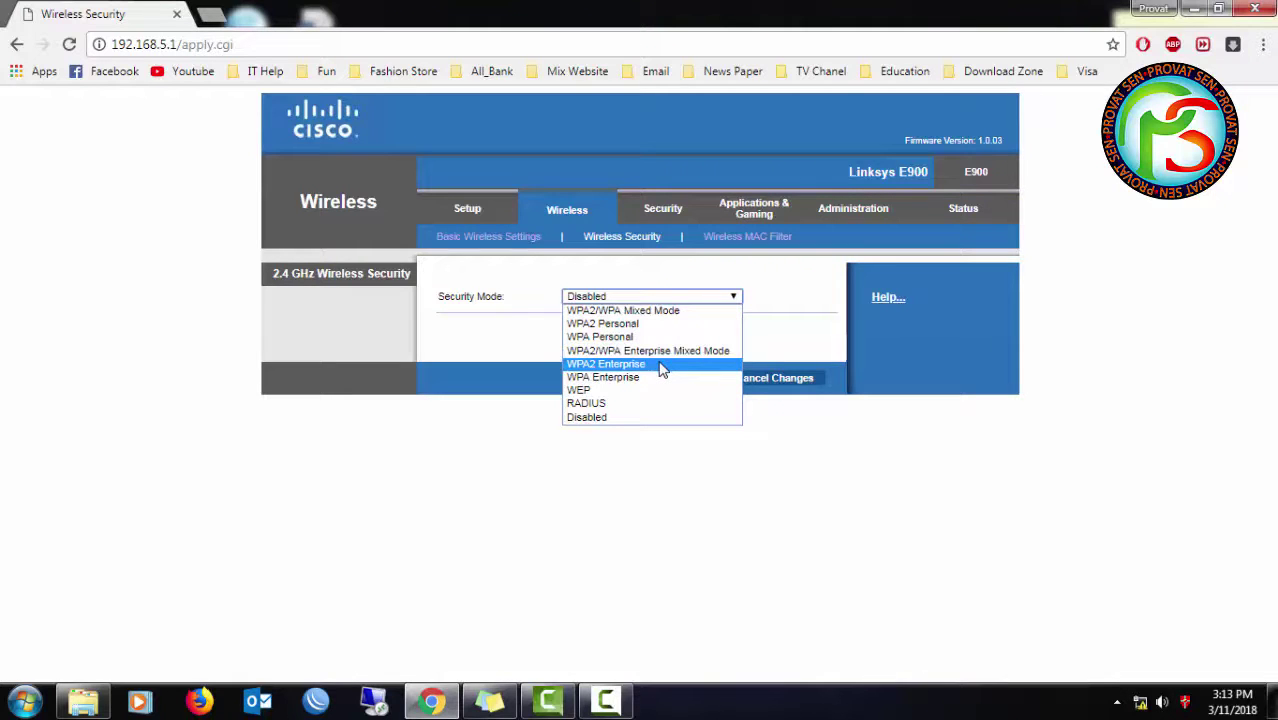
left_click(605, 323)
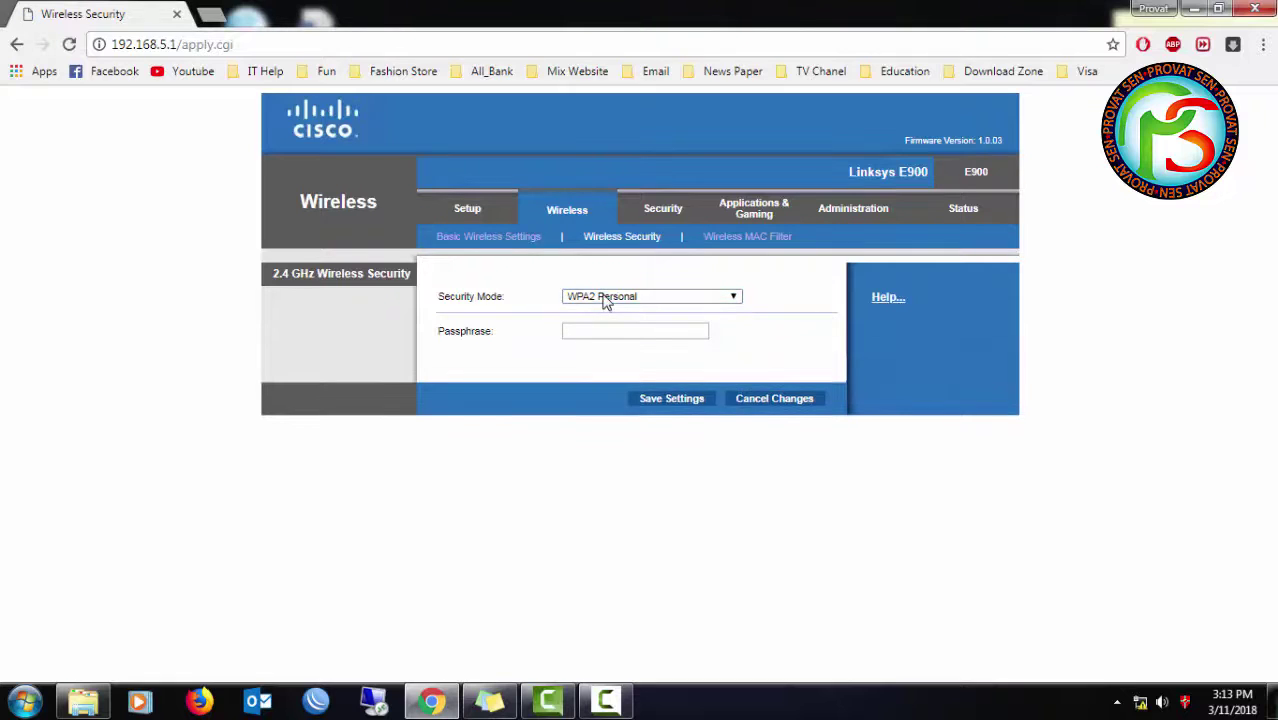
left_click(608, 297)
left_click(608, 312)
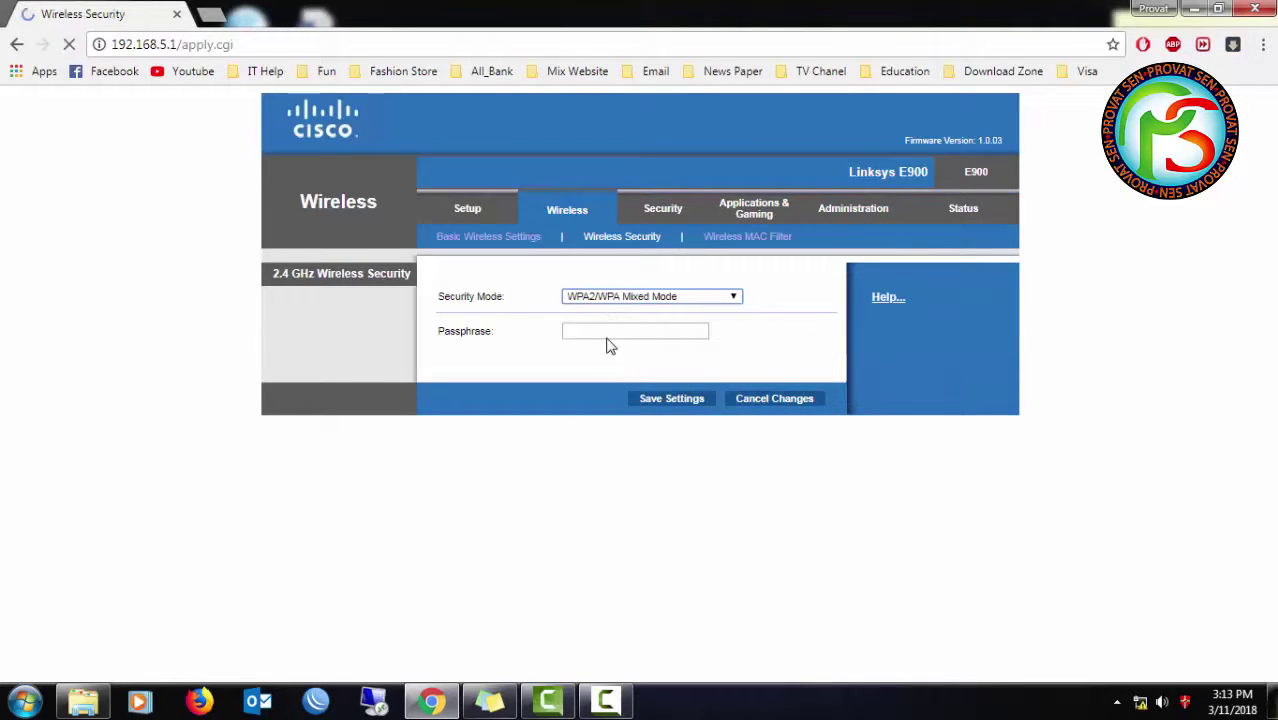
- Enter the wireless passphrase, save the security settings and continue back
left_click(610, 333)
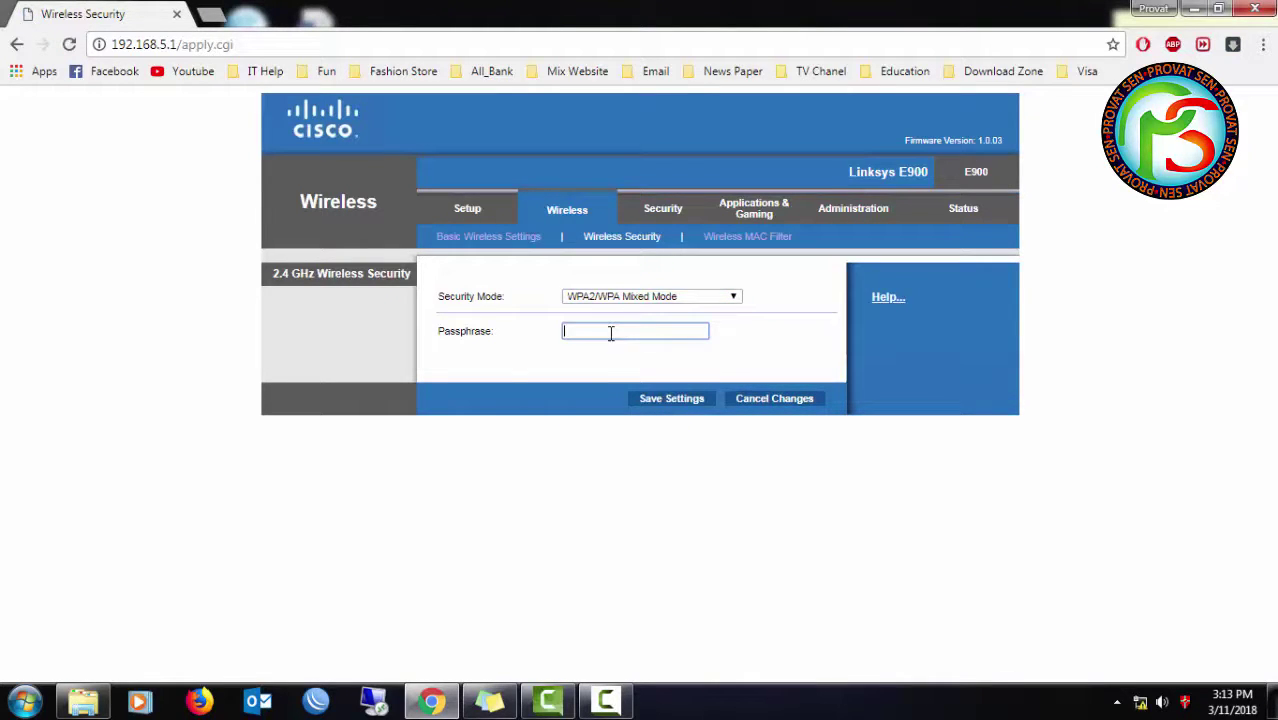
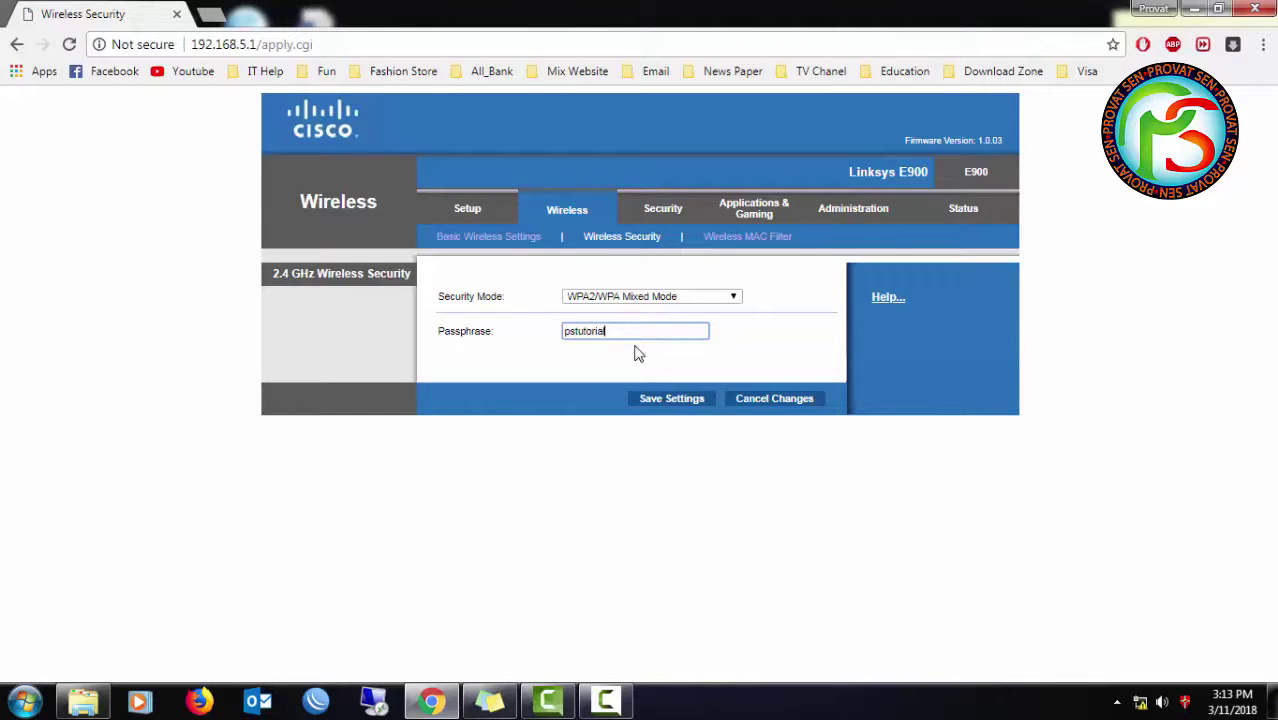
left_click(660, 401)
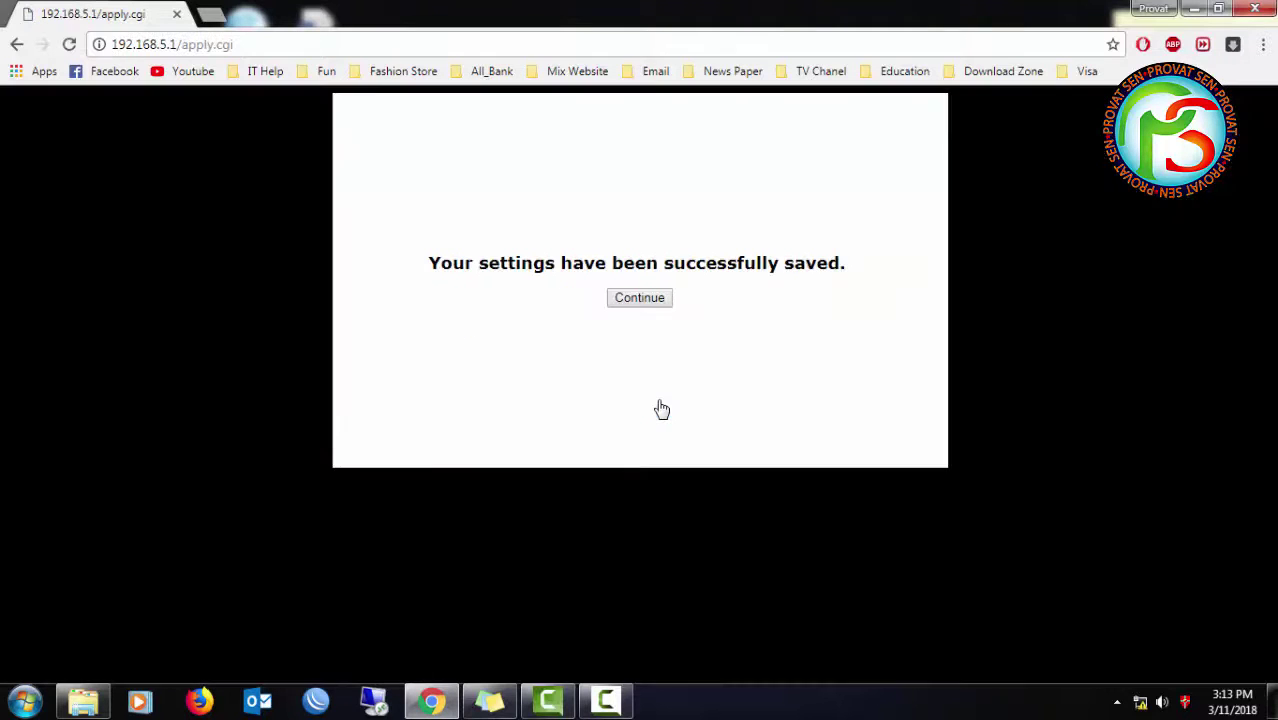
left_click(636, 304)
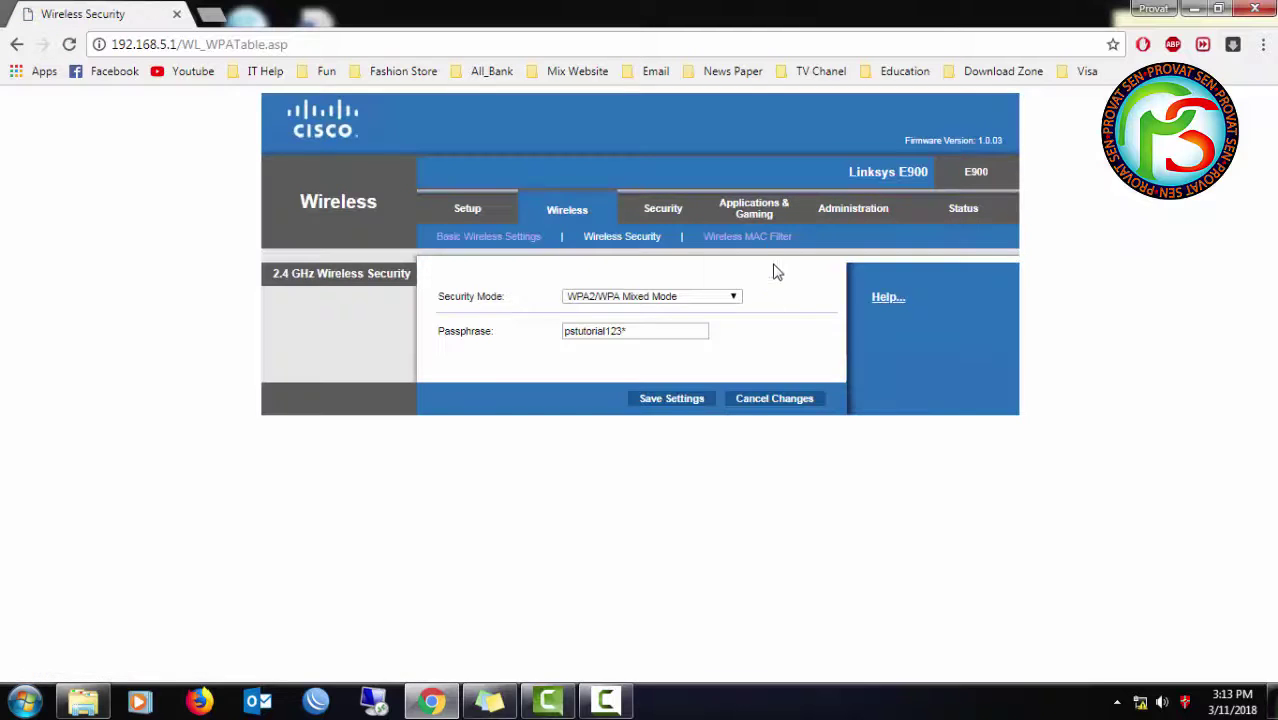
- View the Security firewall page, then the Applications & Gaming port forwarding page
left_click(666, 212)
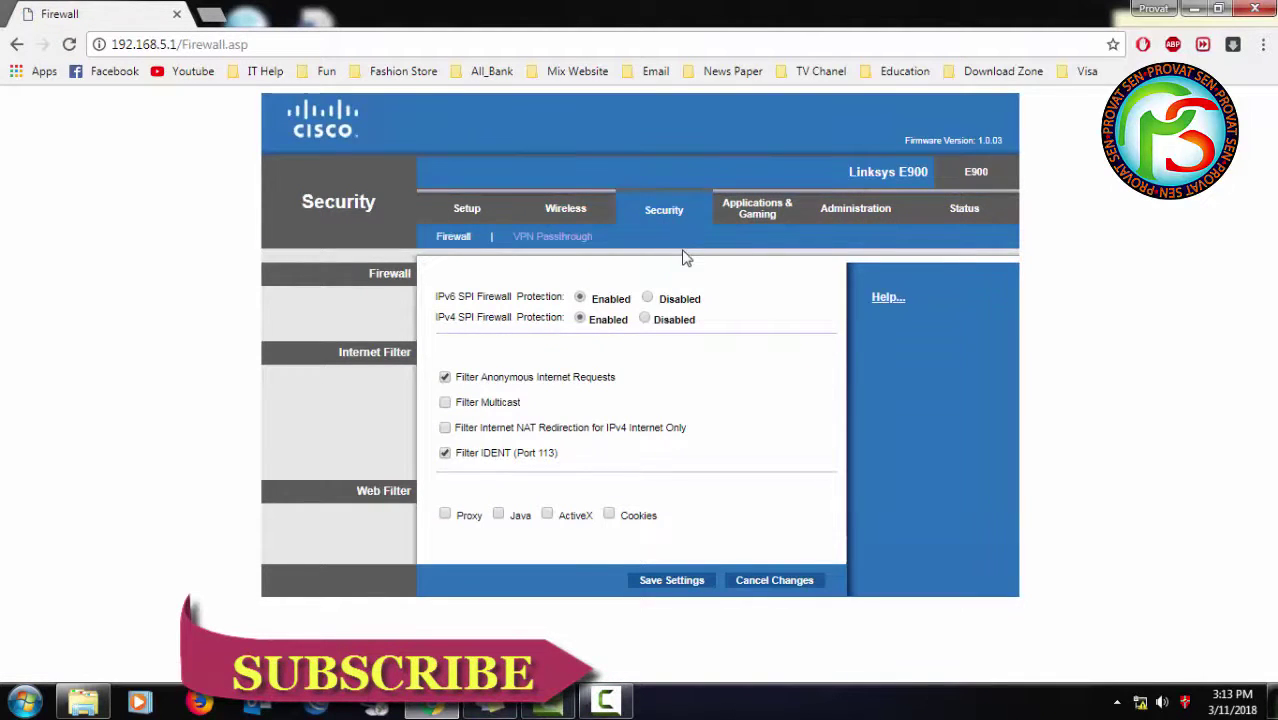
left_click(760, 213)
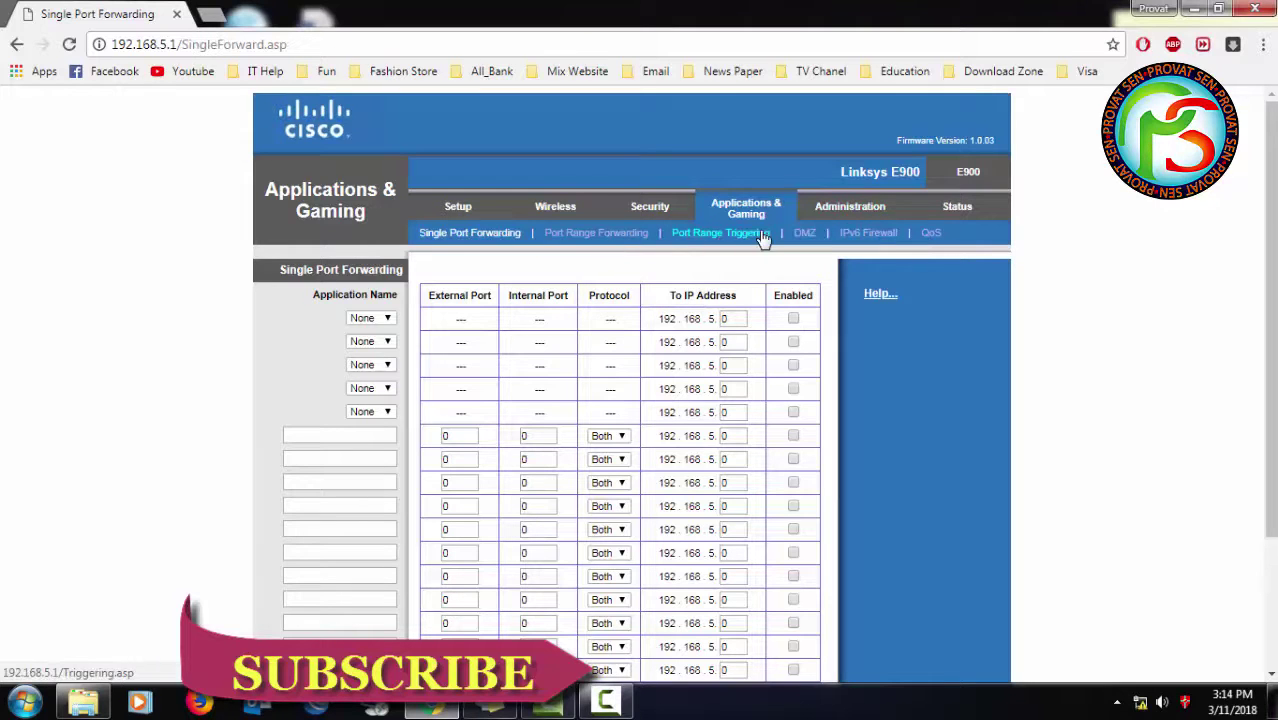
- Open Administration > Management and highlight the router password and confirmation fields
left_click(848, 210)
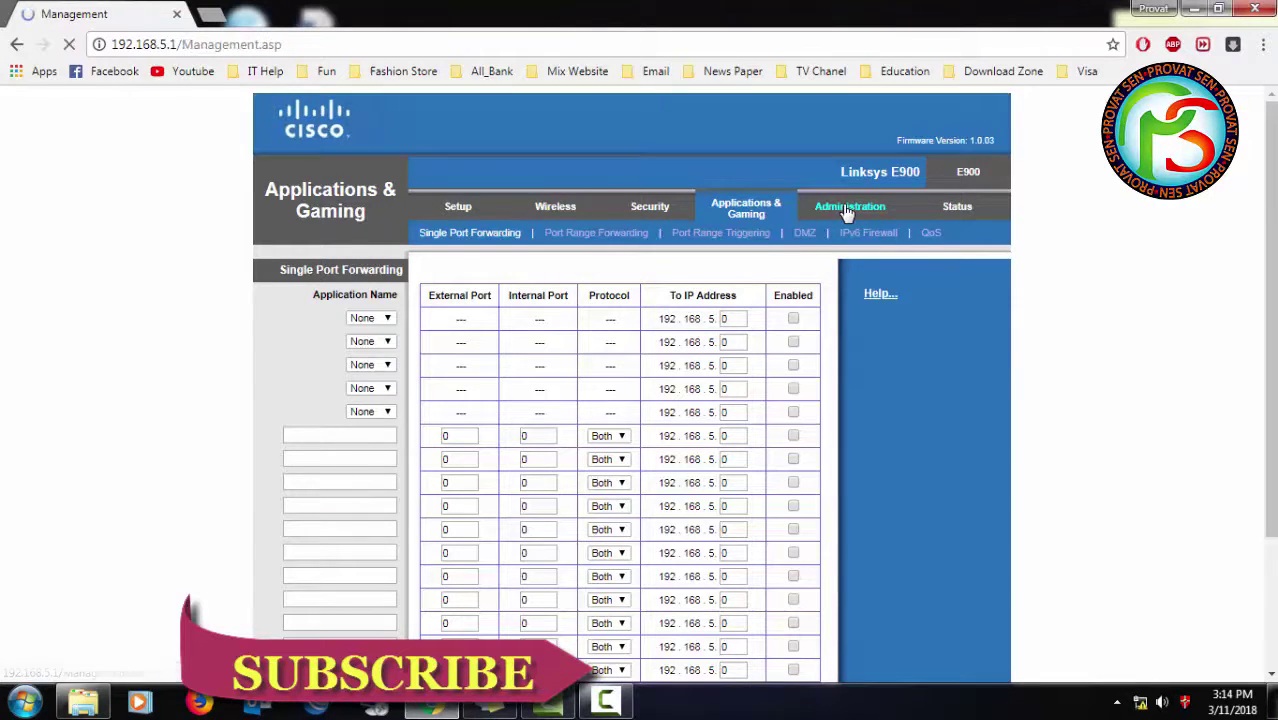
left_click_drag(642, 292, 502, 298)
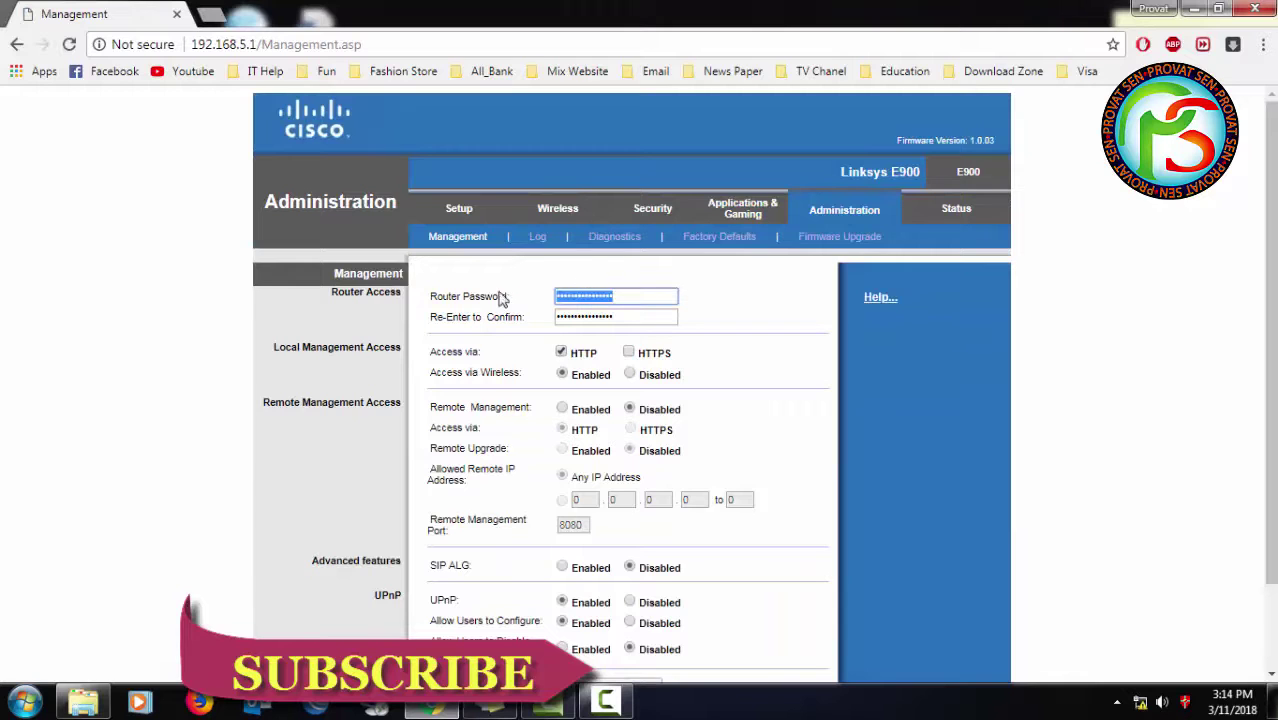
left_click_drag(634, 316, 540, 323)
scroll(683, 318, "down", 1)
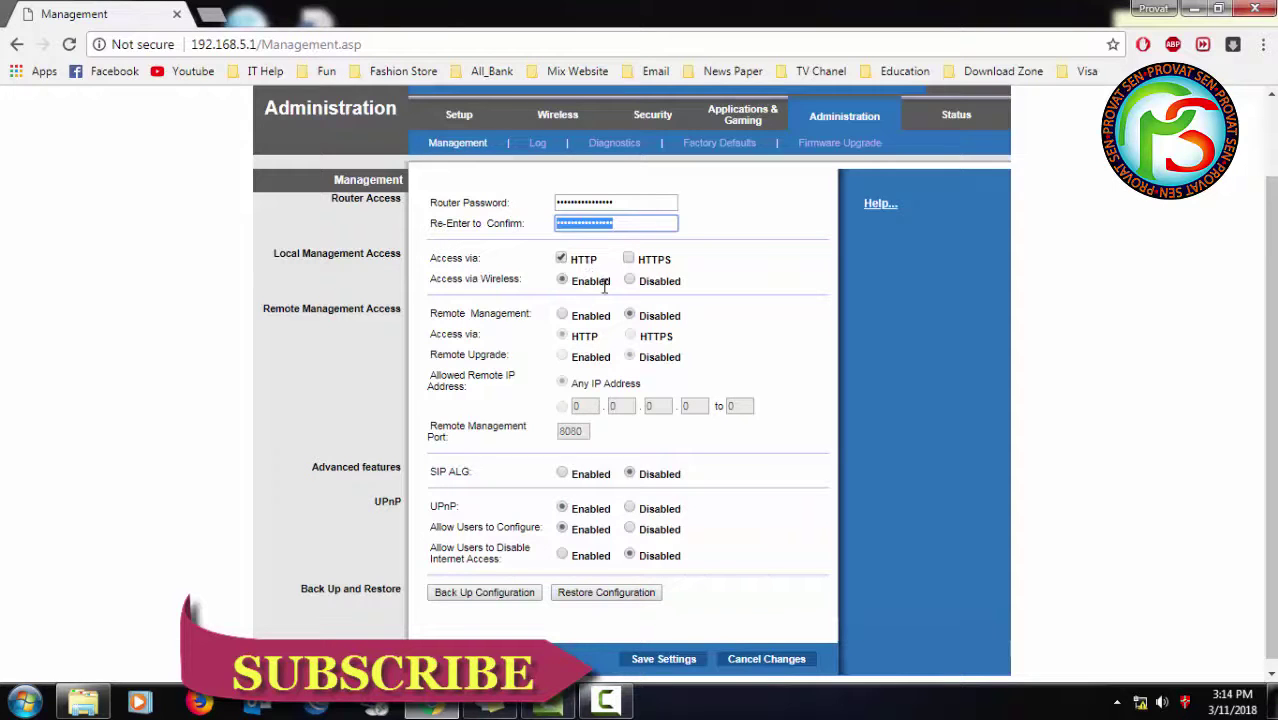
- Try enabling Remote Management twice, dismissing the default-password warning each time, then view Status
left_click(563, 316)
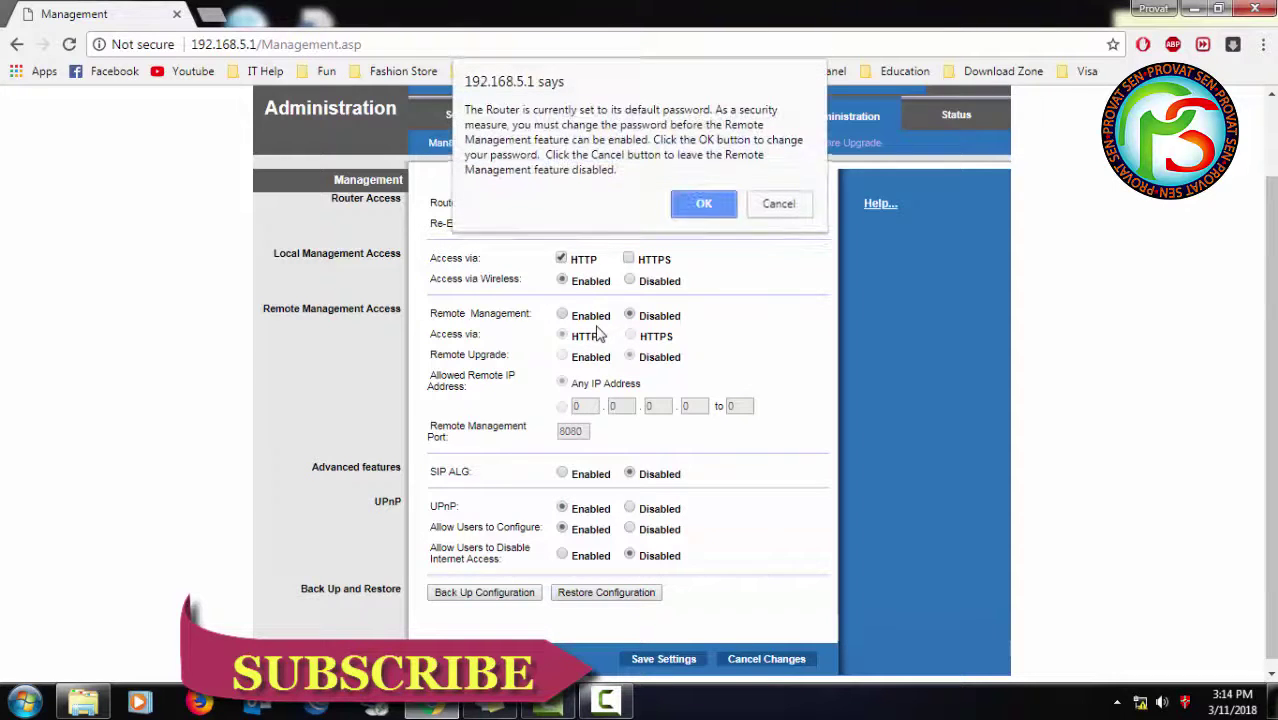
left_click(704, 204)
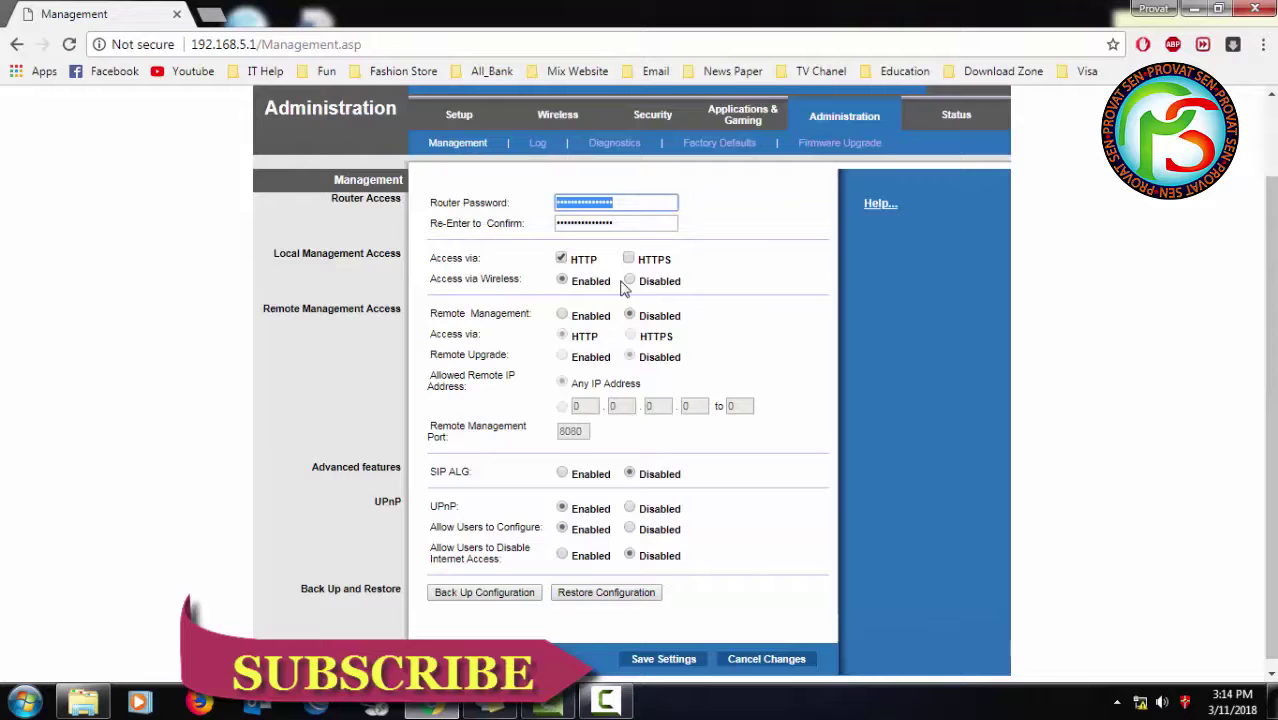
left_click(564, 316)
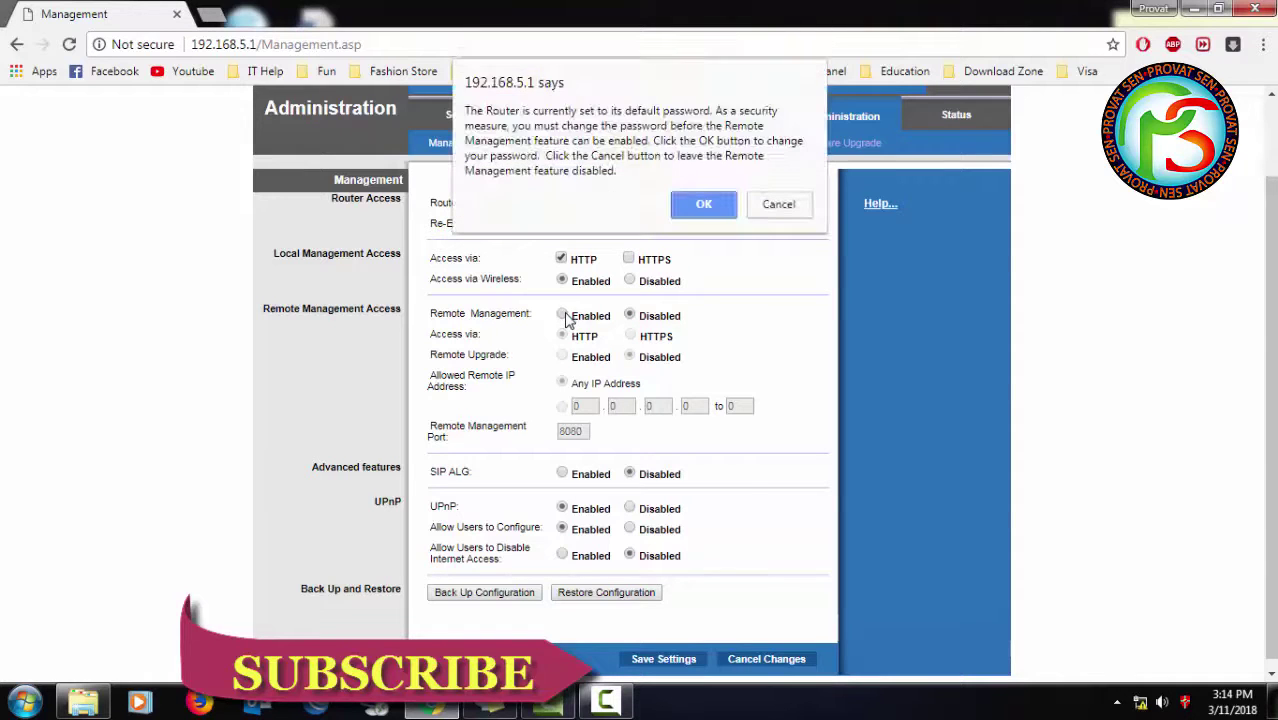
left_click(700, 204)
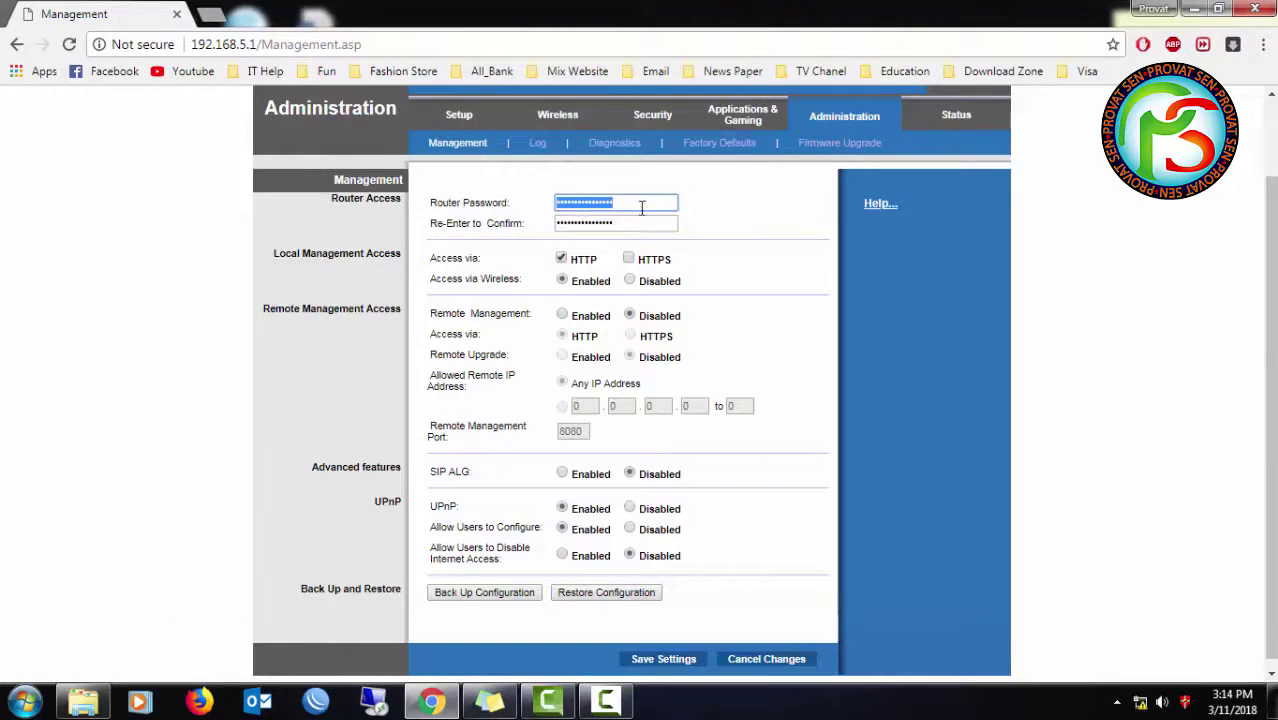
key("Tab")
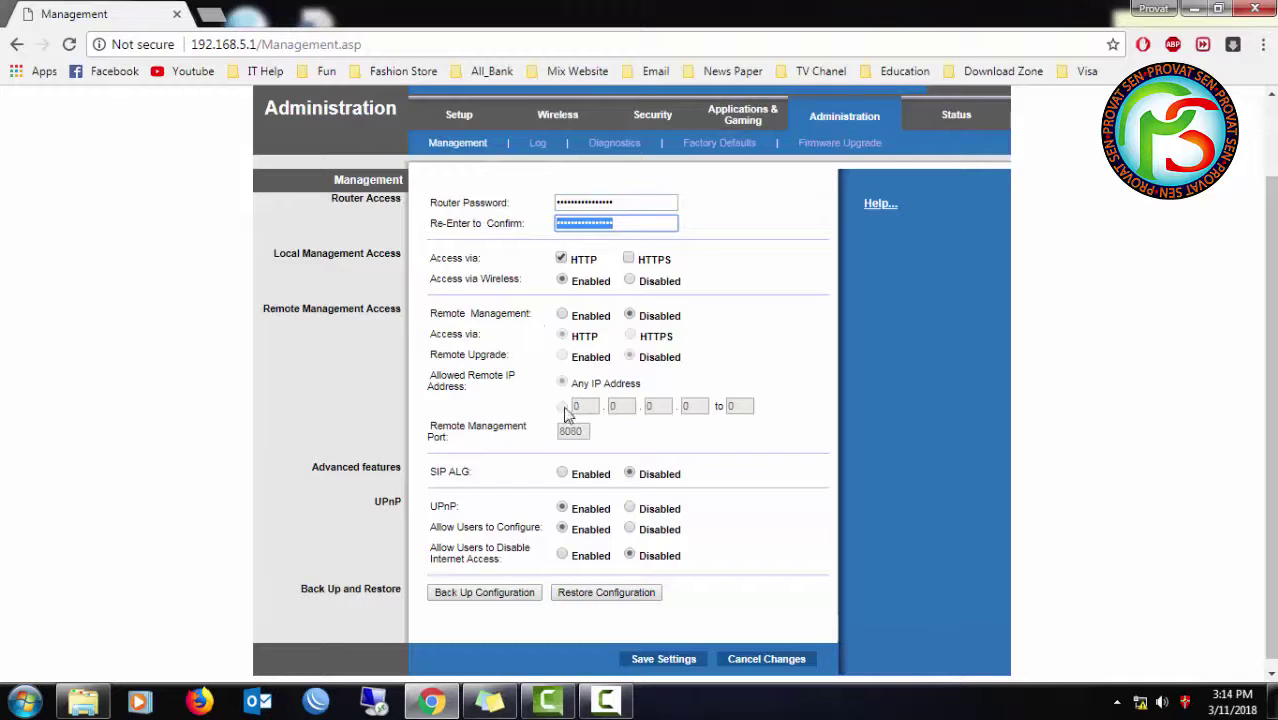
scroll(600, 385, "down", 1)
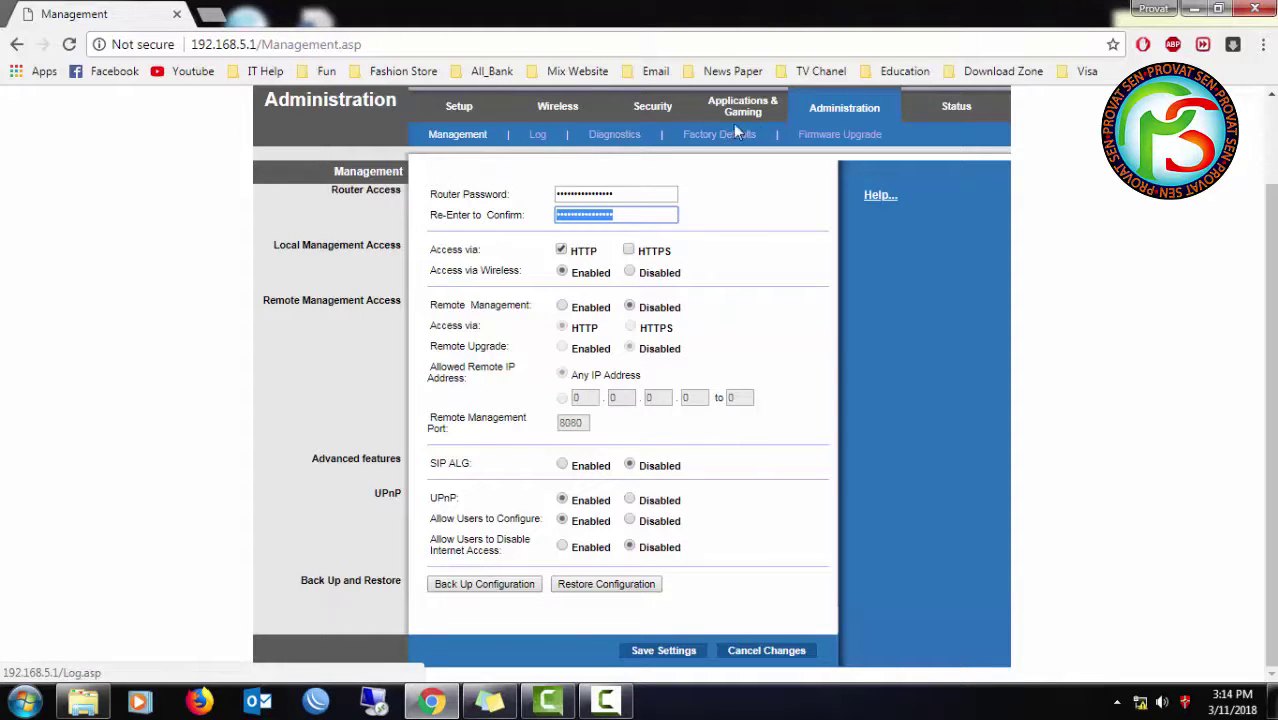
left_click(956, 106)
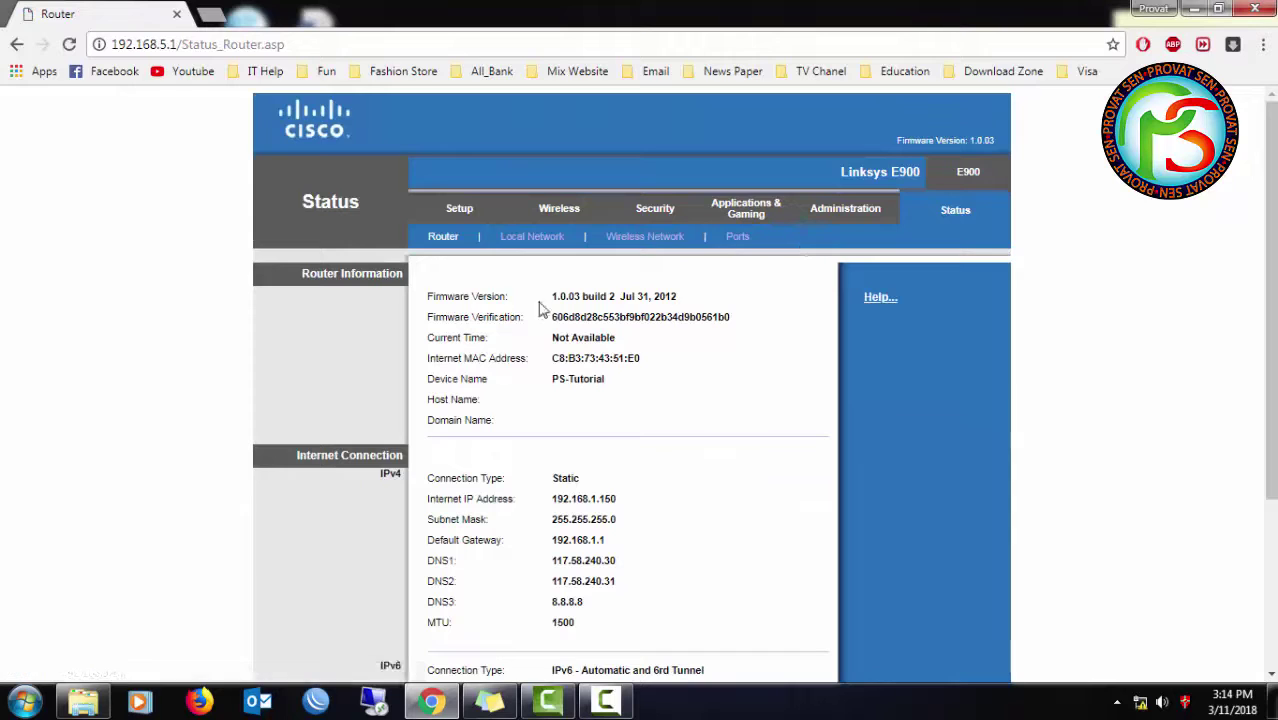
- Check the firmware version, current time, MAC address and device name PS-Tutorial
left_click_drag(553, 296, 630, 294)
left_click_drag(552, 317, 645, 365)
left_click(645, 365)
left_click_drag(528, 381, 613, 391)
left_click(590, 424)
- Check the Static connection type, internet IP 192.168.1.150, gateway and IPv6 connection type
scroll(590, 400, "down", 2)
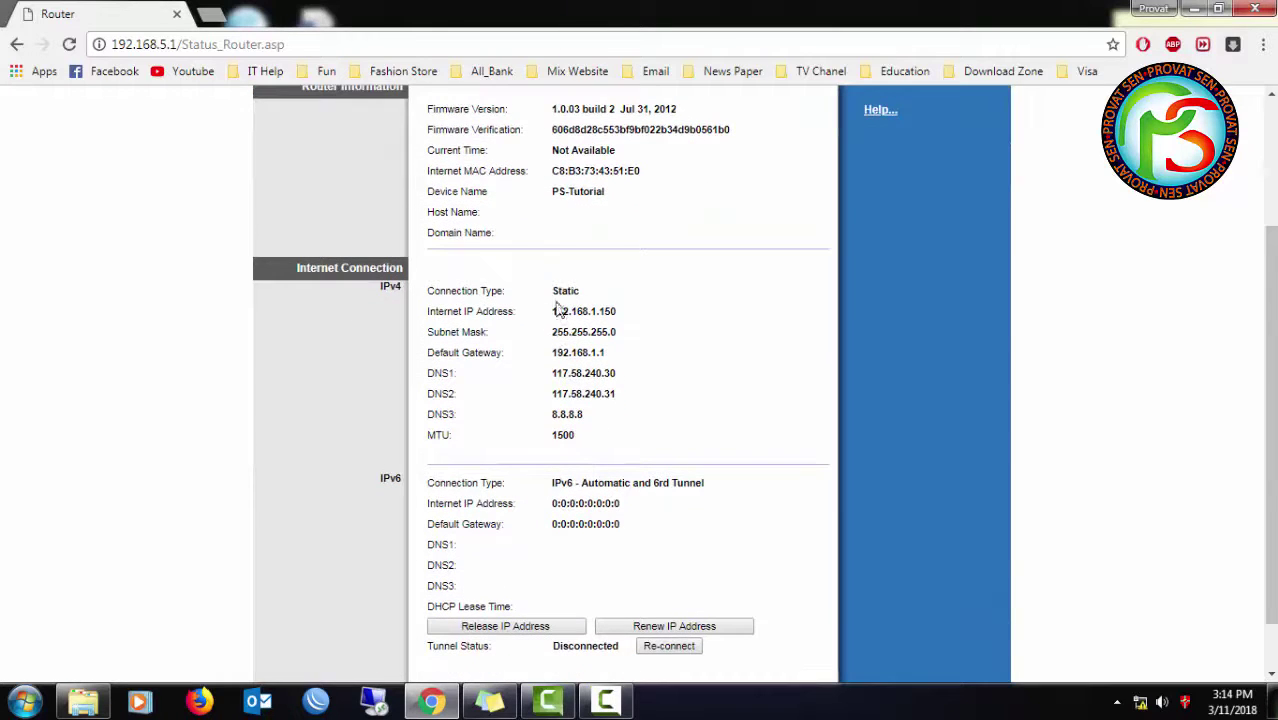
left_click_drag(565, 291, 585, 297)
left_click_drag(362, 314, 390, 288)
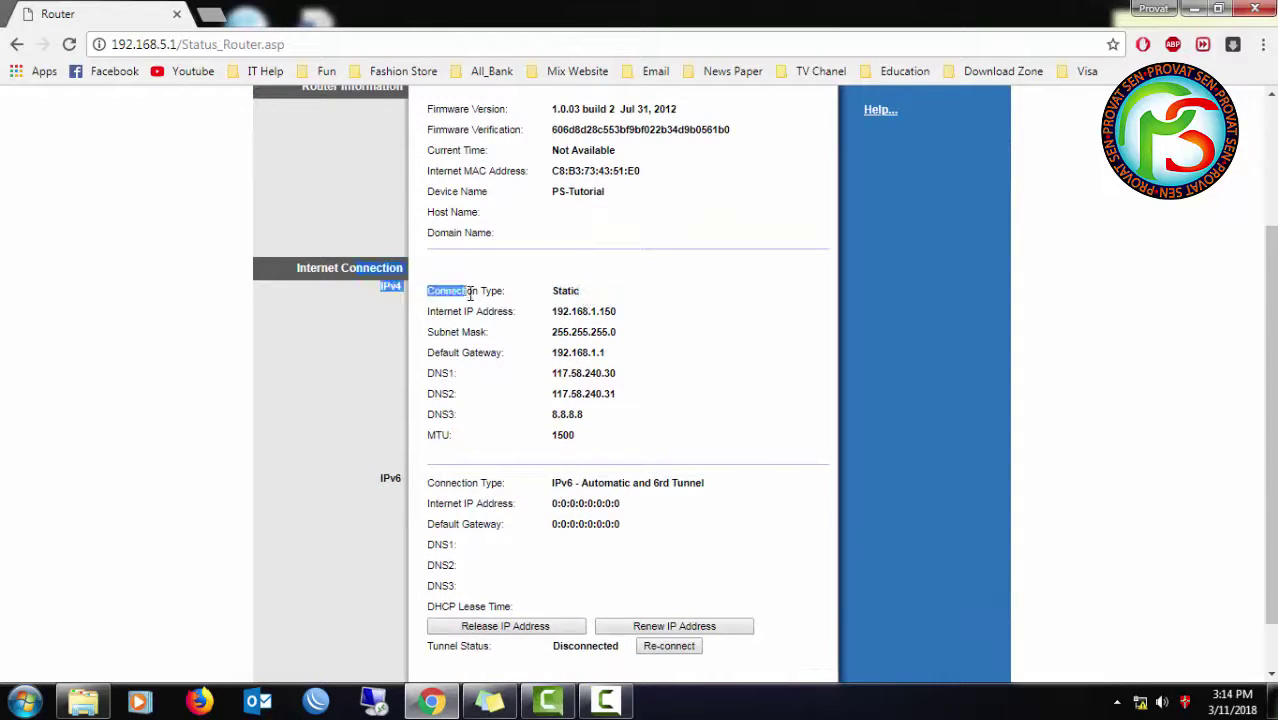
left_click_drag(557, 311, 624, 343)
left_click_drag(550, 353, 582, 353)
left_click(579, 432)
scroll(548, 445, "down", 1)
scroll(548, 445, "down", 1)
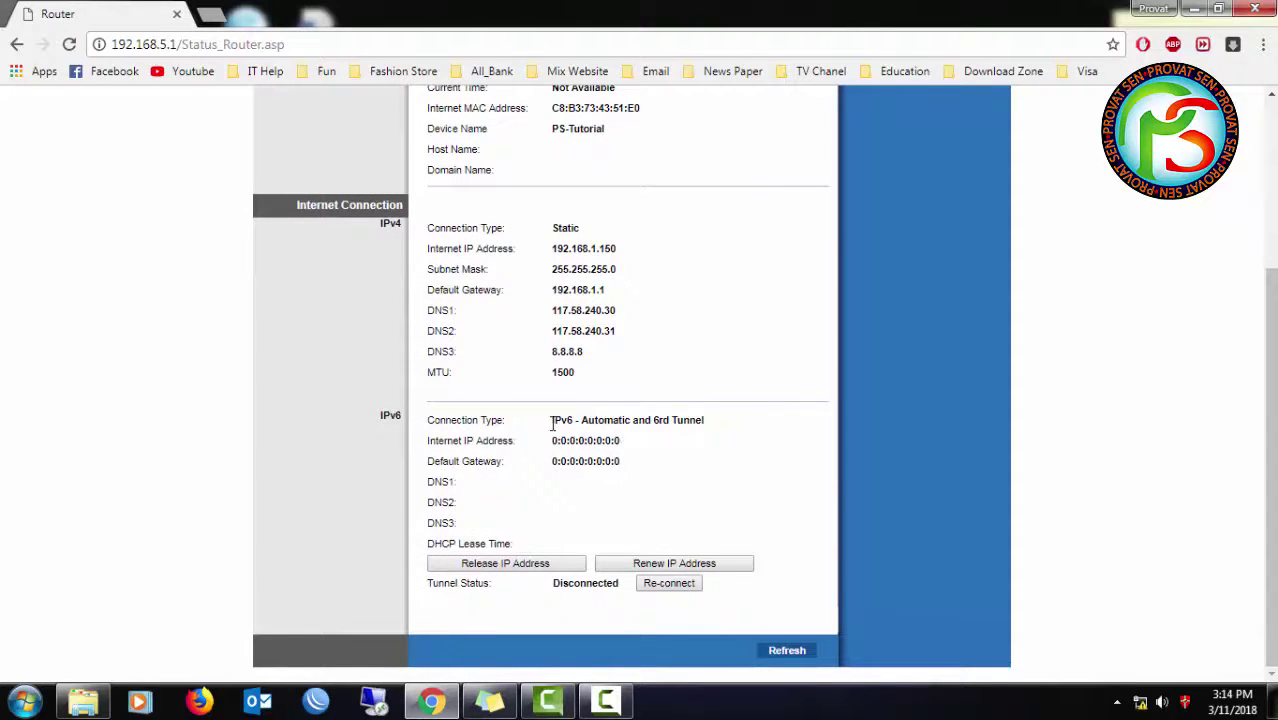
left_click_drag(551, 422, 688, 432)
left_click(703, 440)
scroll(503, 232, "up", 3)
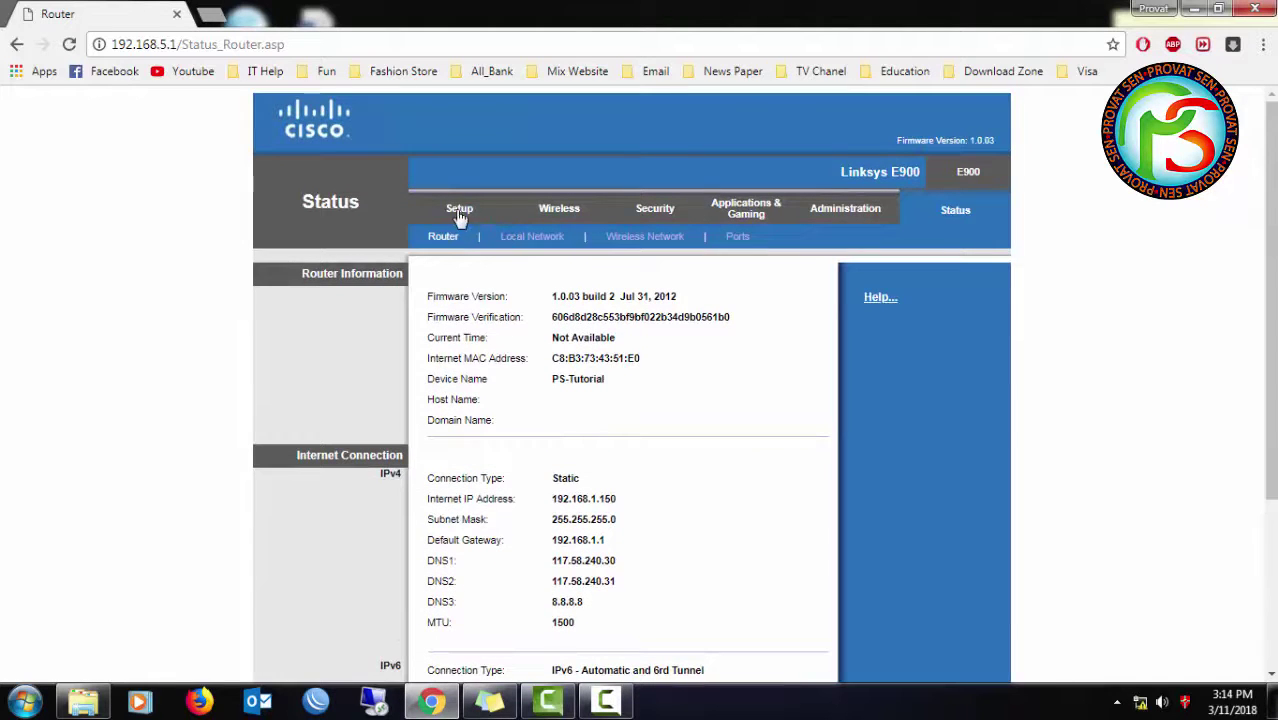
- Open Basic Setup and scroll through its settings
left_click(459, 210)
scroll(632, 432, "down", 1)
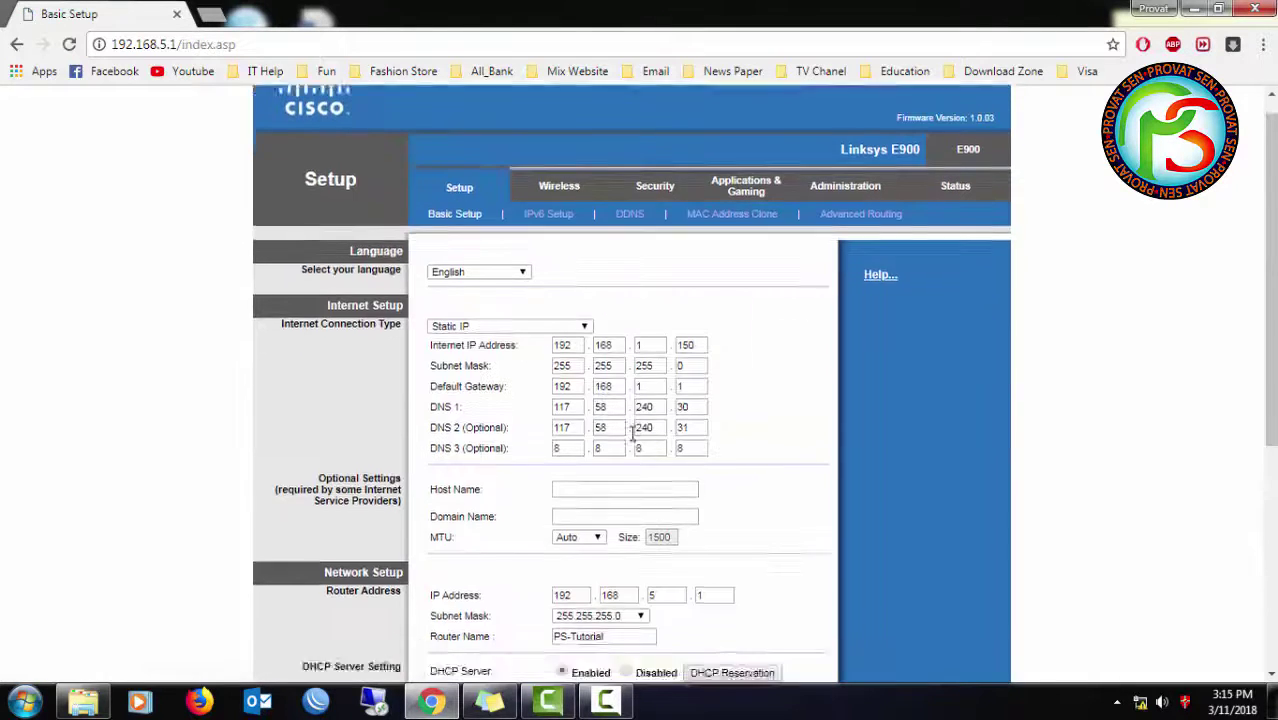
scroll(632, 432, "down", 3)
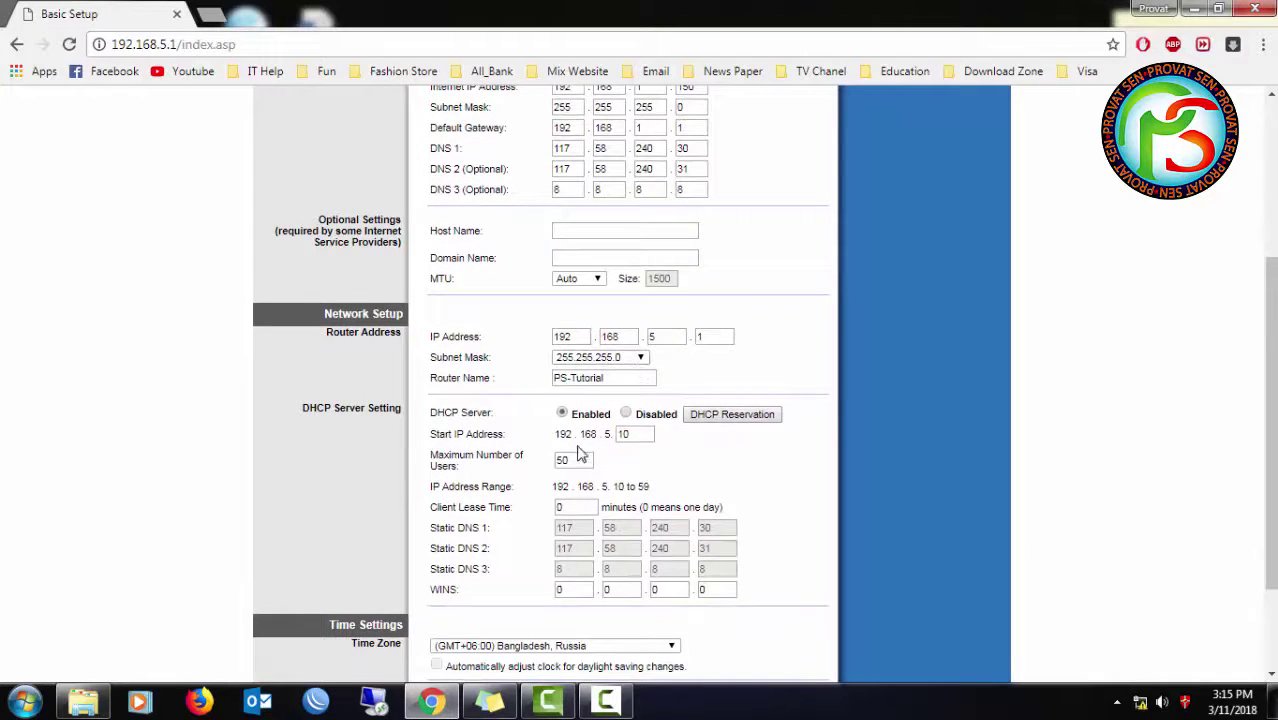
scroll(584, 526, "down", 1)
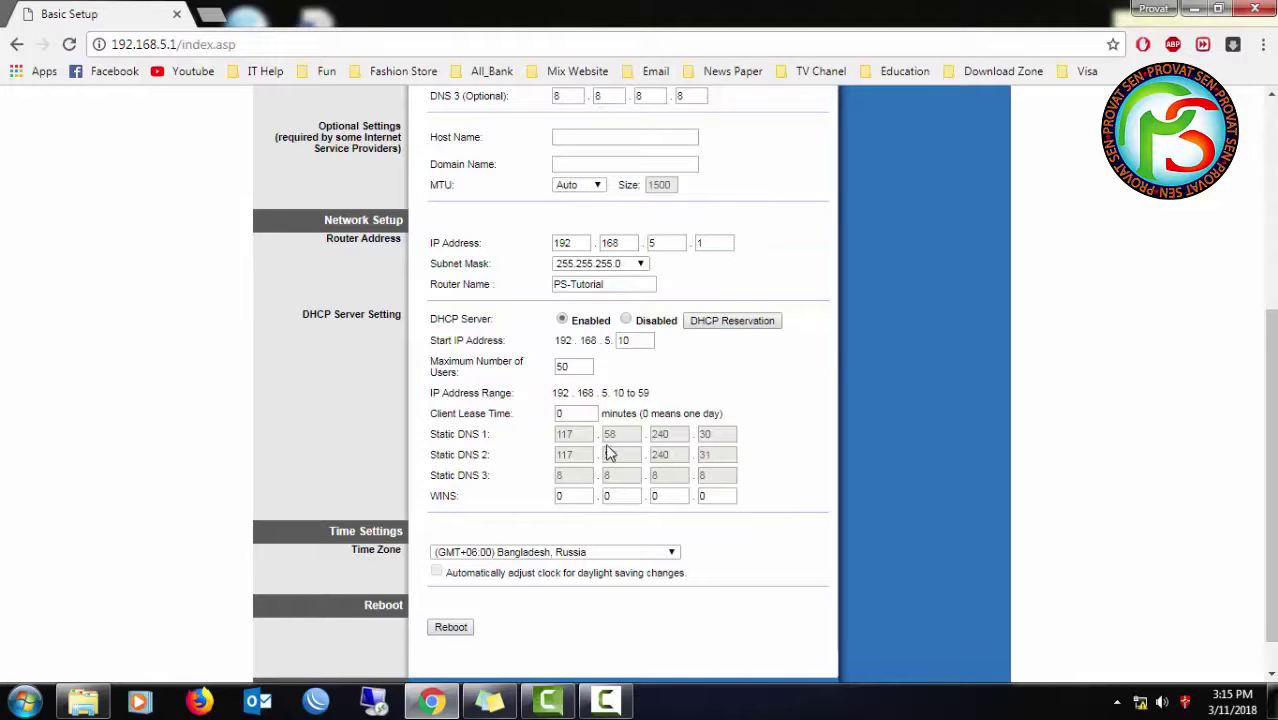
scroll(618, 448, "down", 1)
scroll(562, 414, "up", 3)
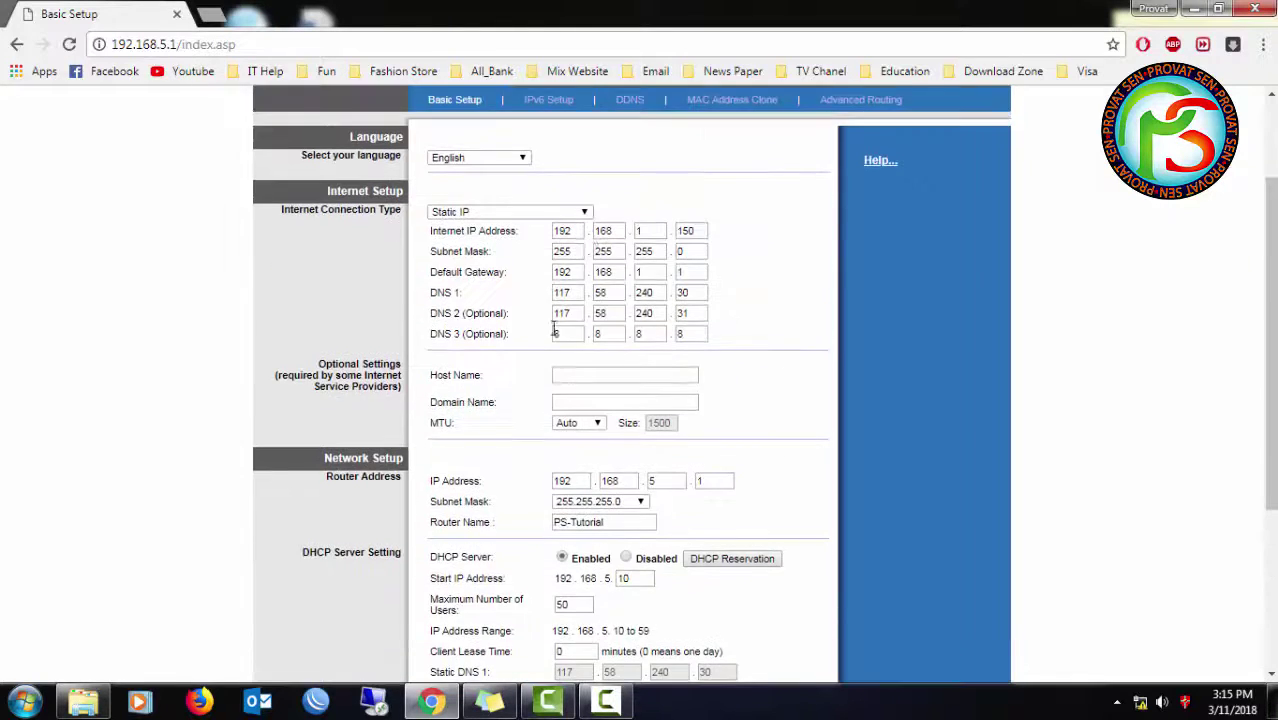
scroll(565, 230, "up", 1)
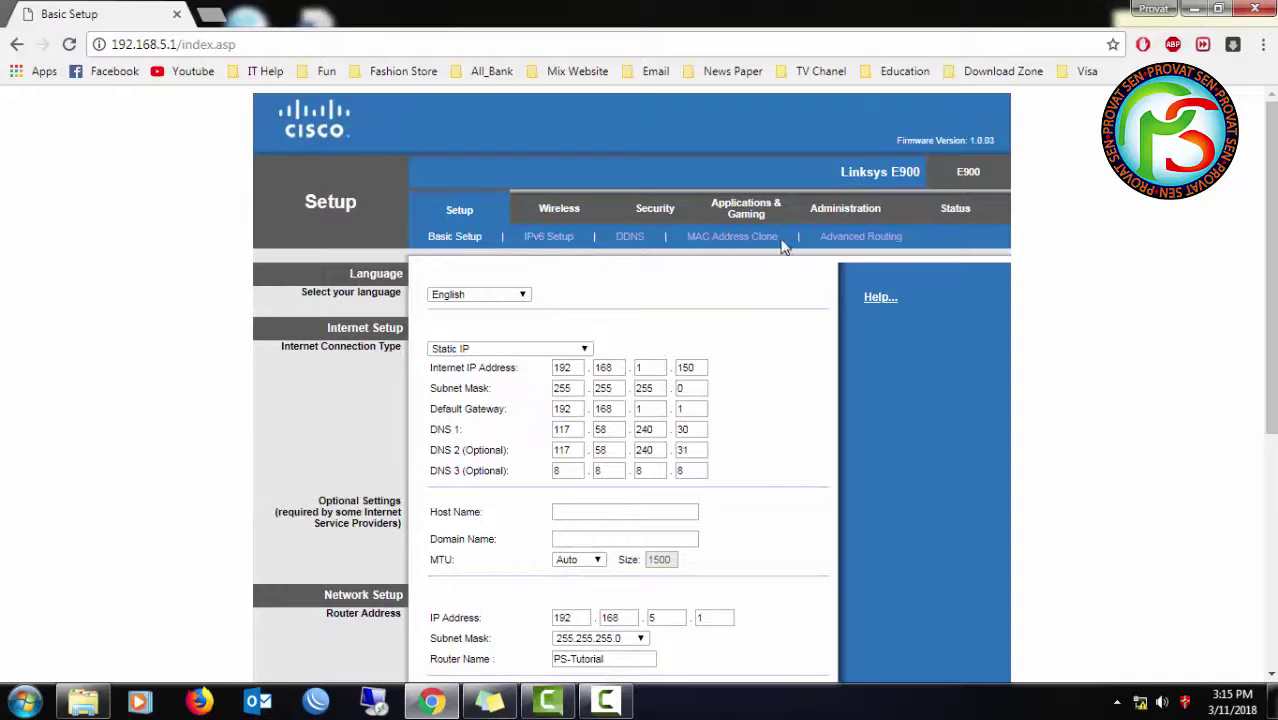
- View the Advanced Routing, MAC Address Clone and DDNS pages in turn
left_click(853, 242)
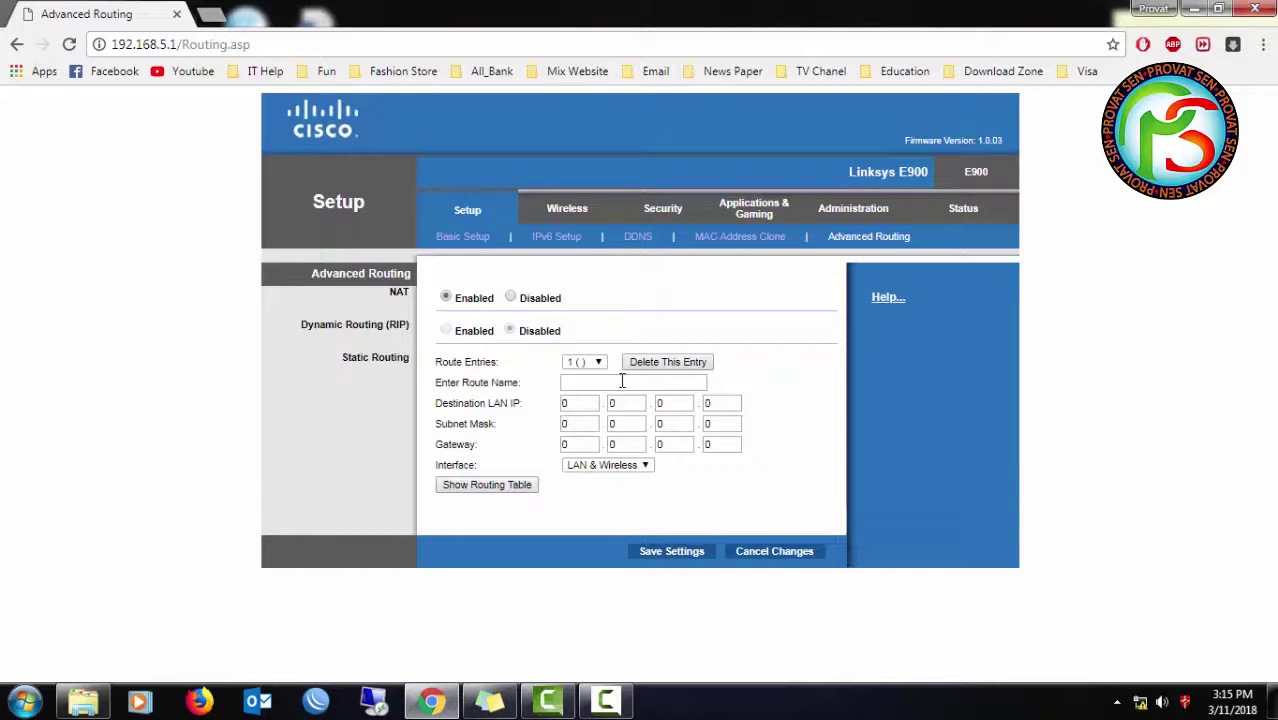
left_click(679, 246)
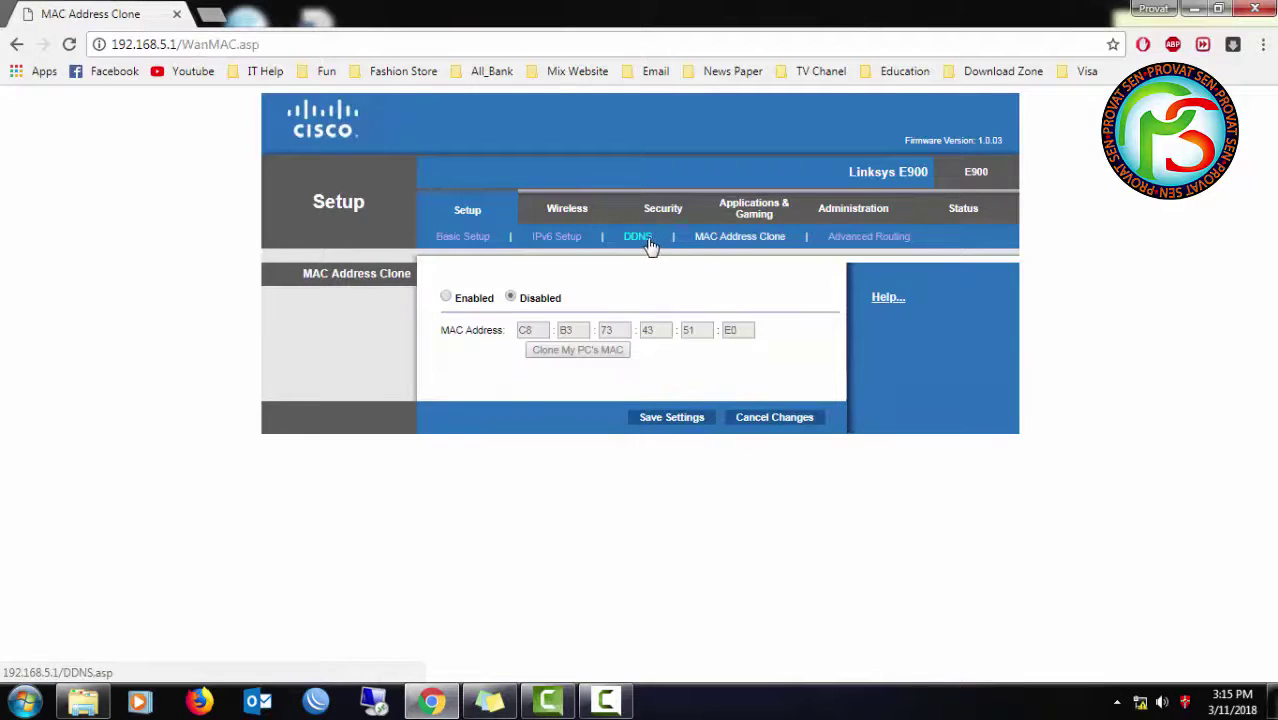
left_click(630, 236)
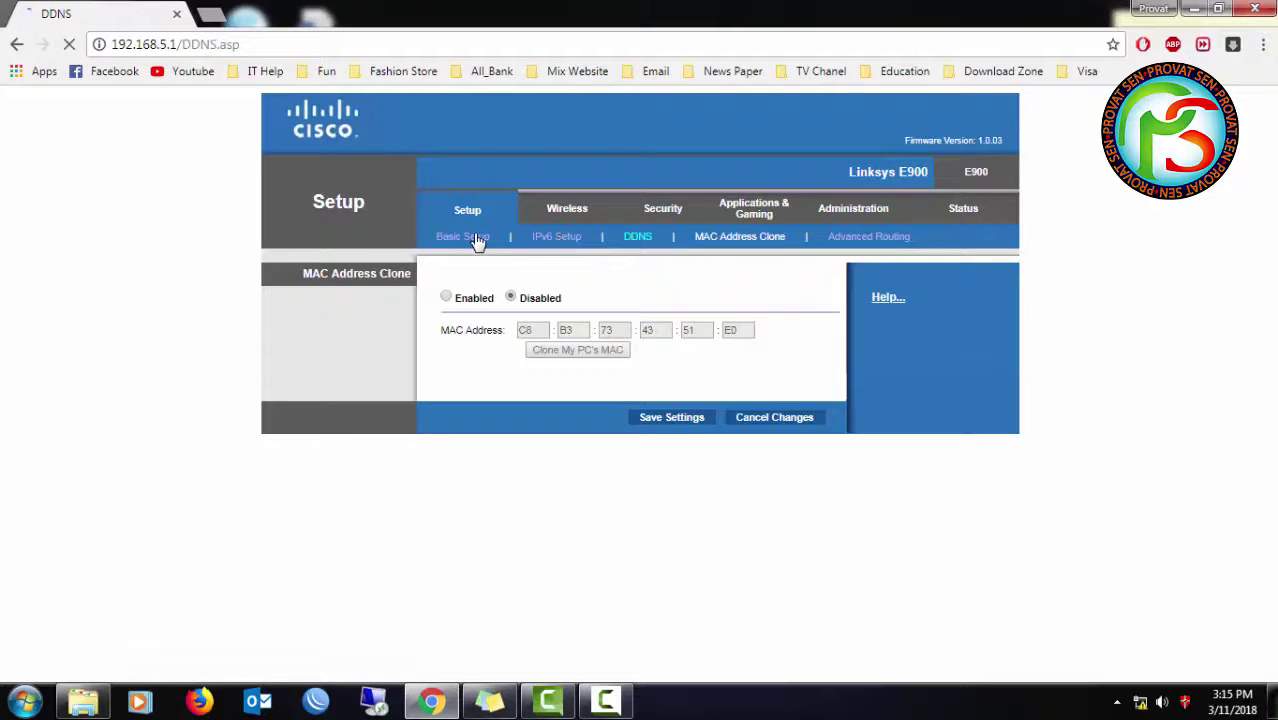
- Open Wireless settings and switch the configuration to Manual
left_click(579, 213)
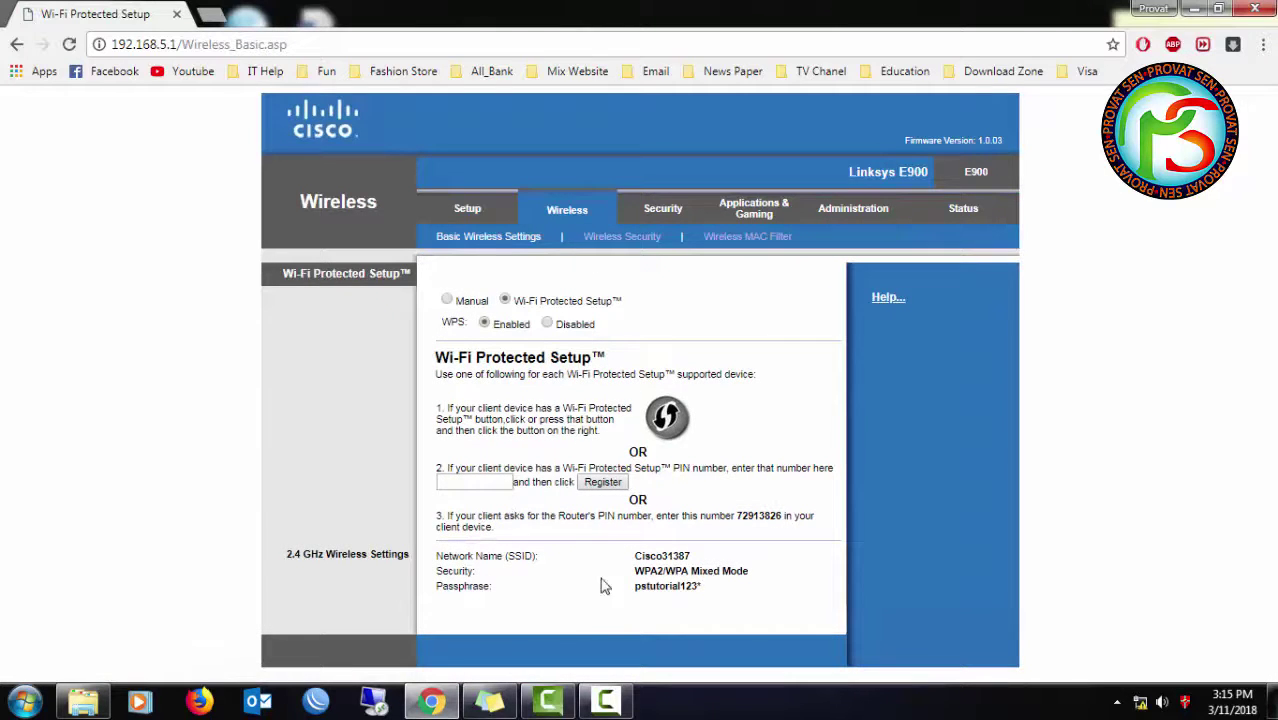
left_click_drag(635, 556, 692, 558)
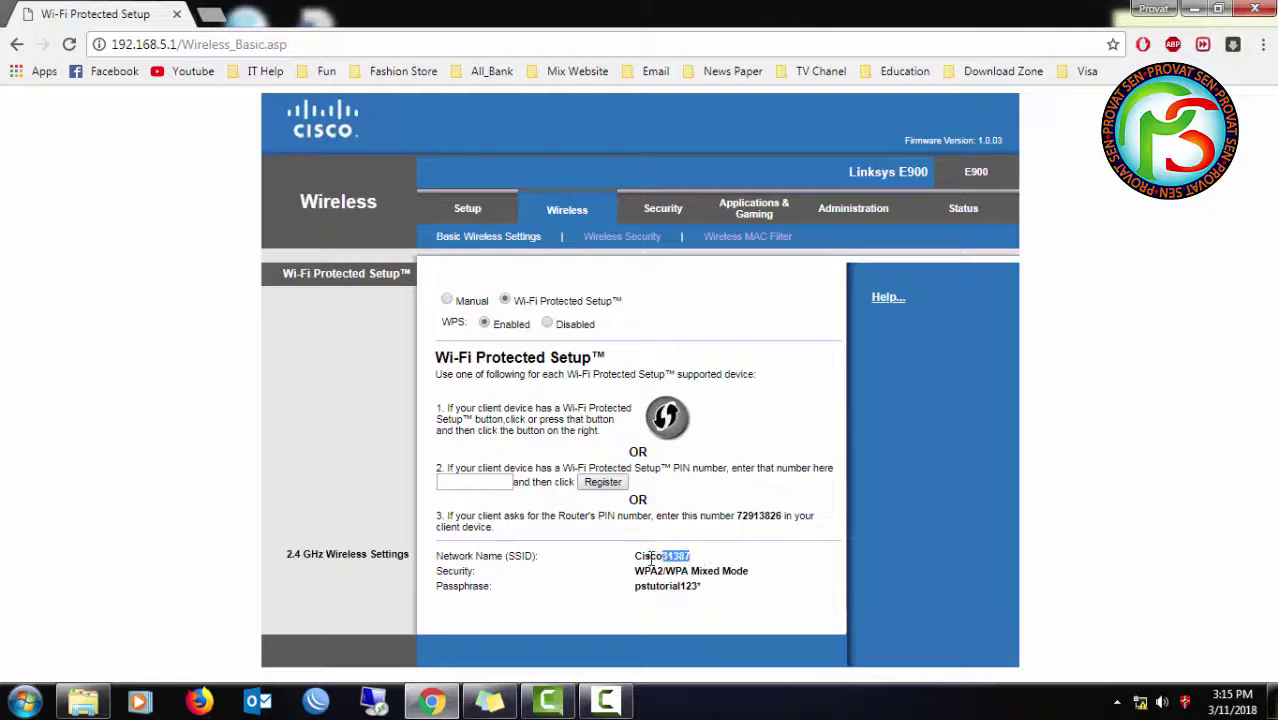
left_click(446, 302)
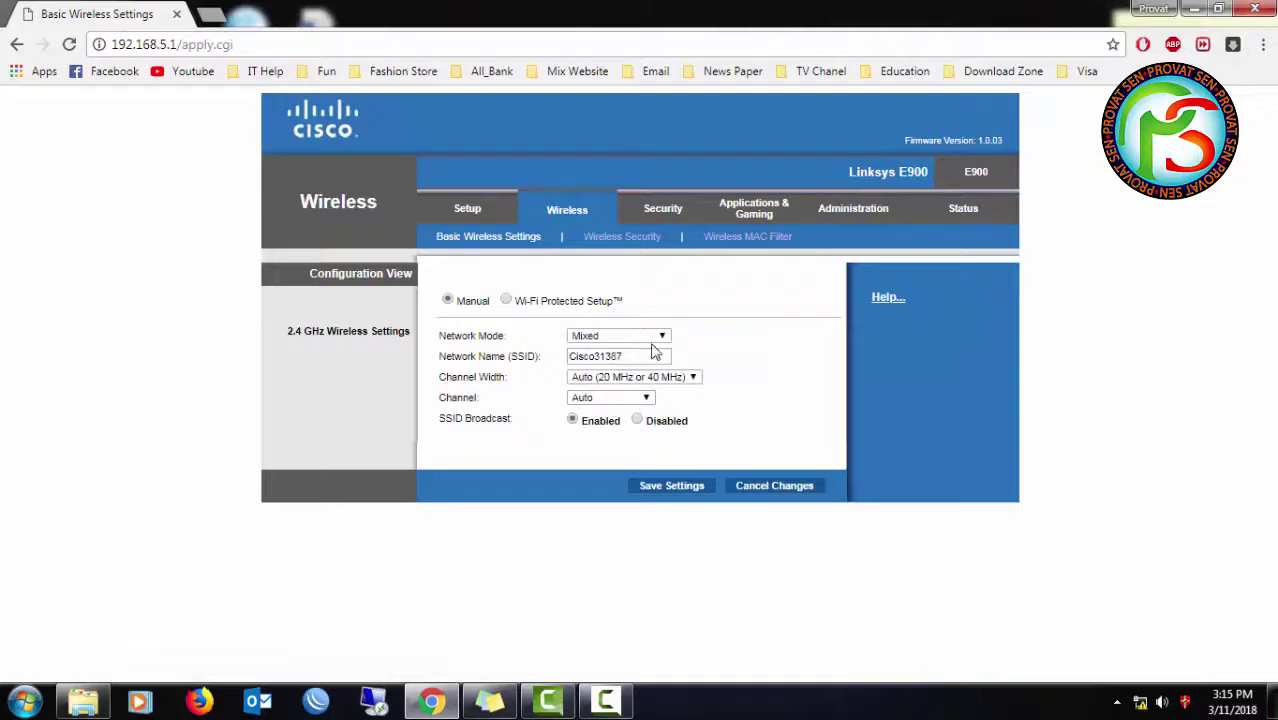
- Replace SSID Cisco31387 with PS-Tutorial and save the wireless settings
left_click_drag(647, 356, 519, 356)
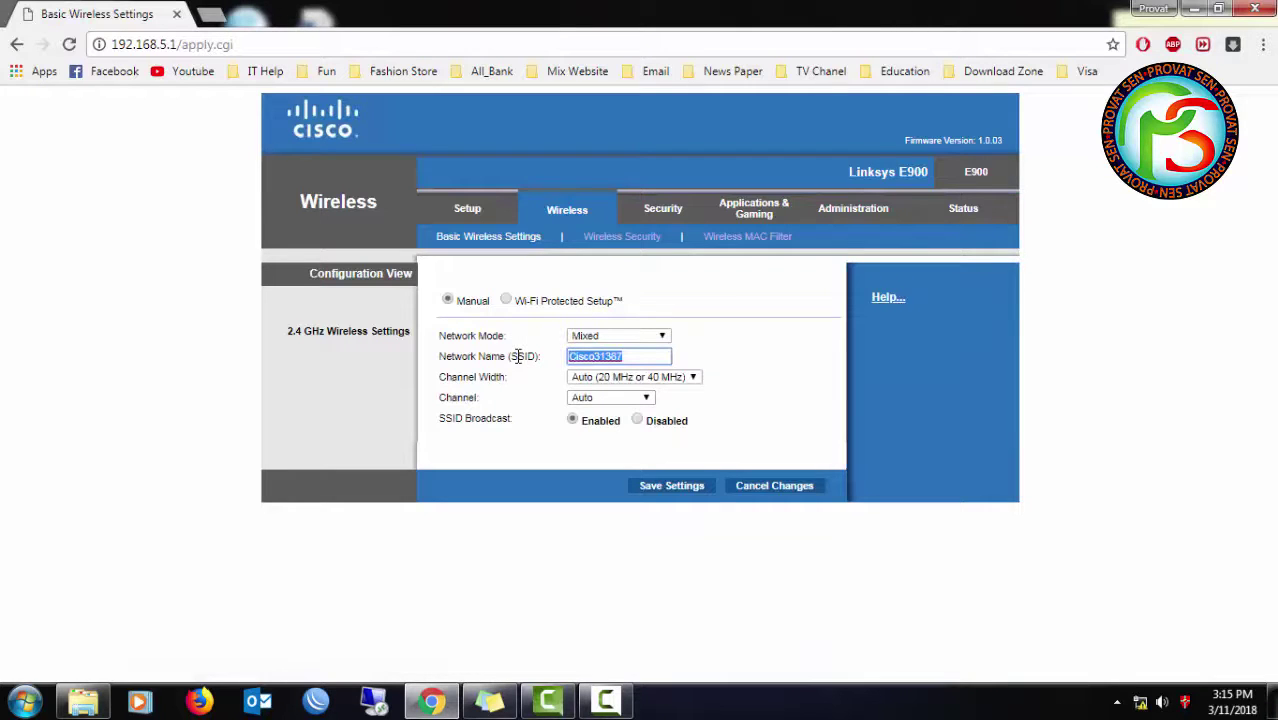
type("PS-Tutorial")
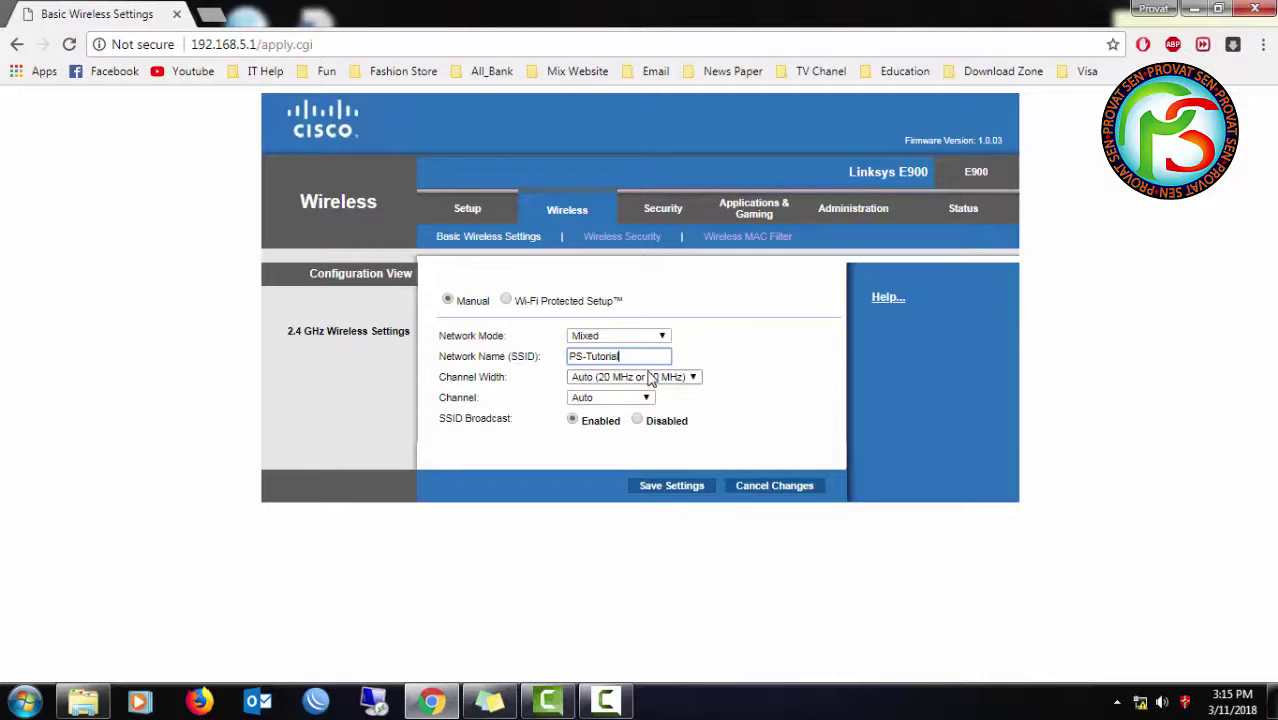
left_click_drag(630, 358, 569, 364)
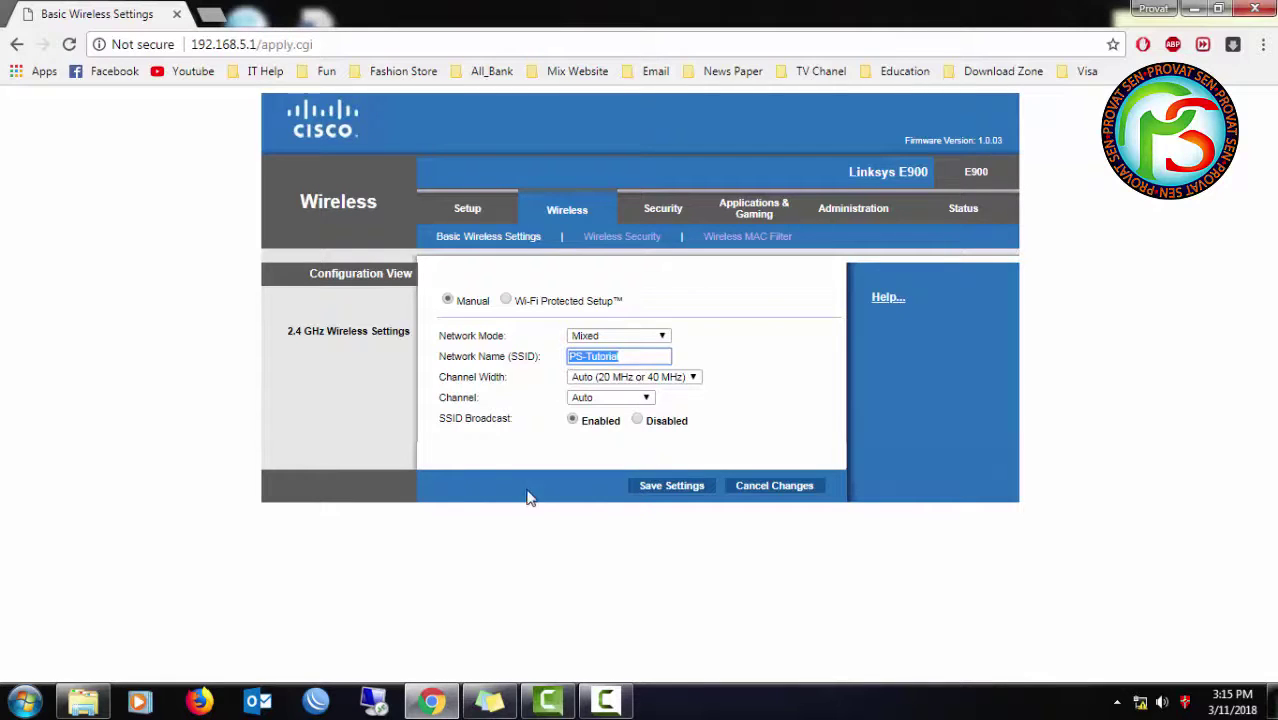
left_click(666, 486)
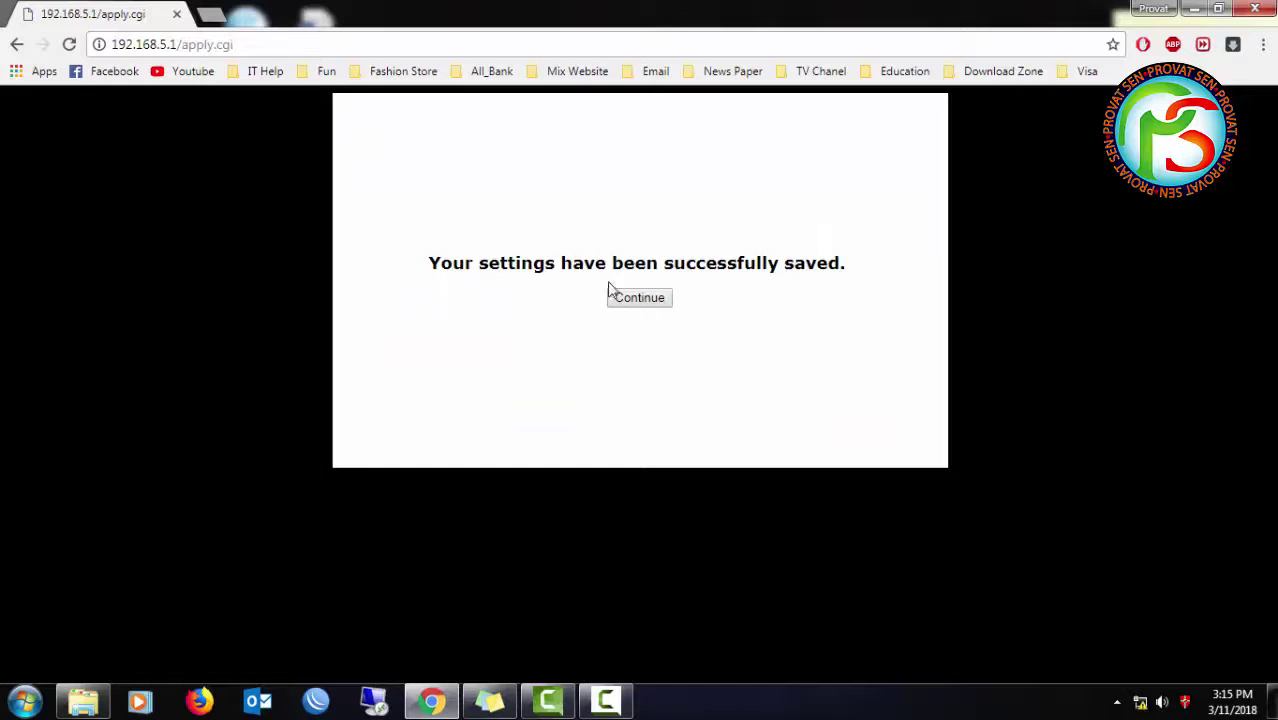
left_click(612, 293)
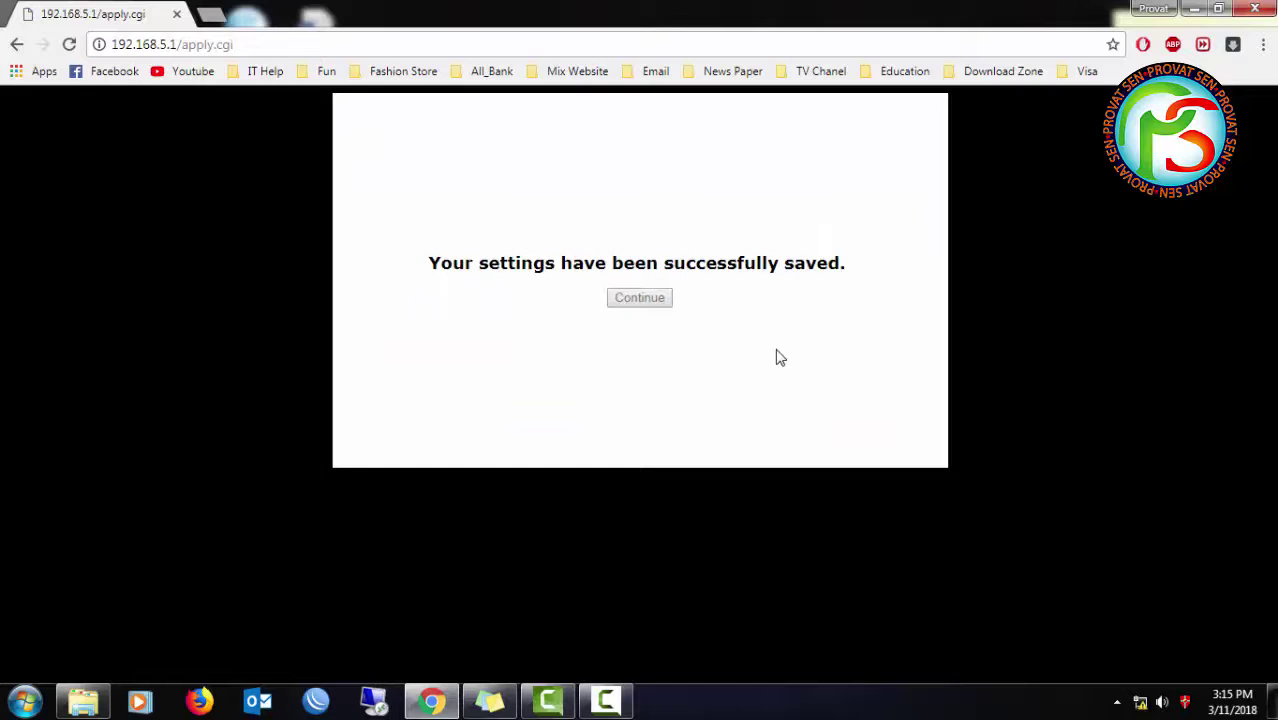
left_click(640, 298)
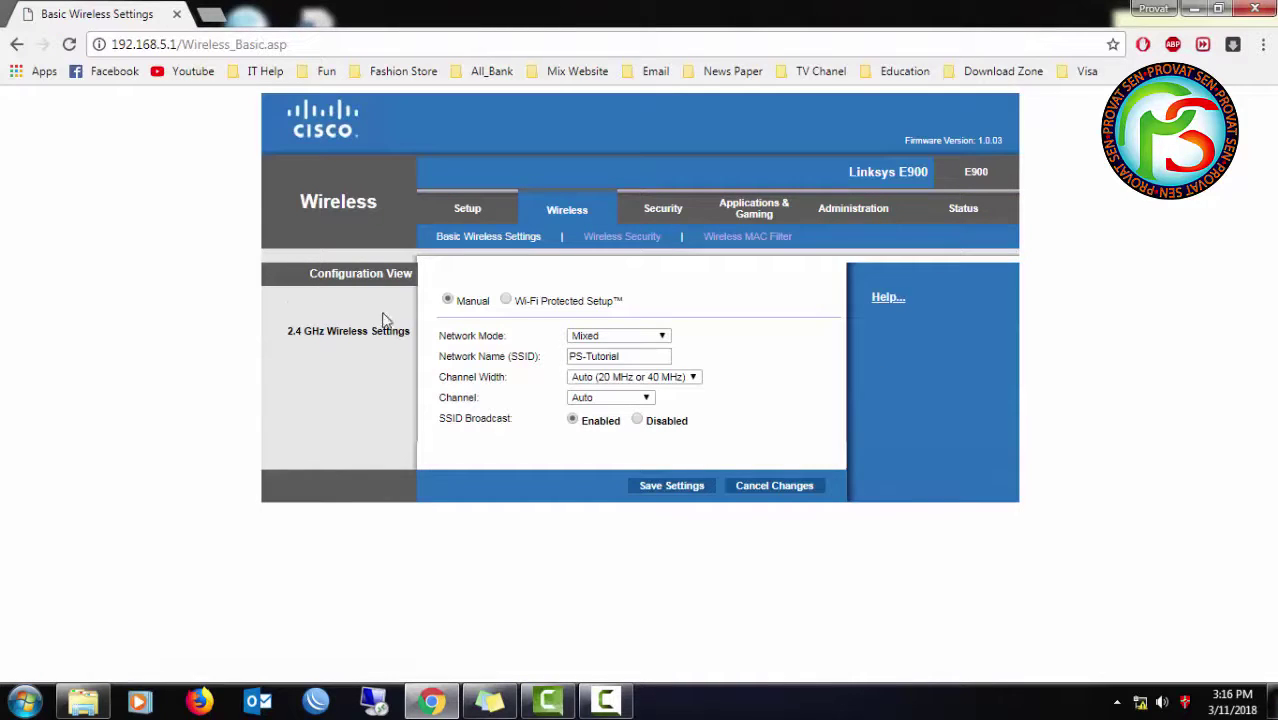
- Review the 2.4 GHz Wireless Settings showing PS-Tutorial, then return to Basic Setup
mouse_move(298, 331)
left_mouse_down()
mouse_move(418, 330)
mouse_move(285, 341)
mouse_move(415, 342)
mouse_move(283, 347)
left_mouse_up()
left_click(290, 342)
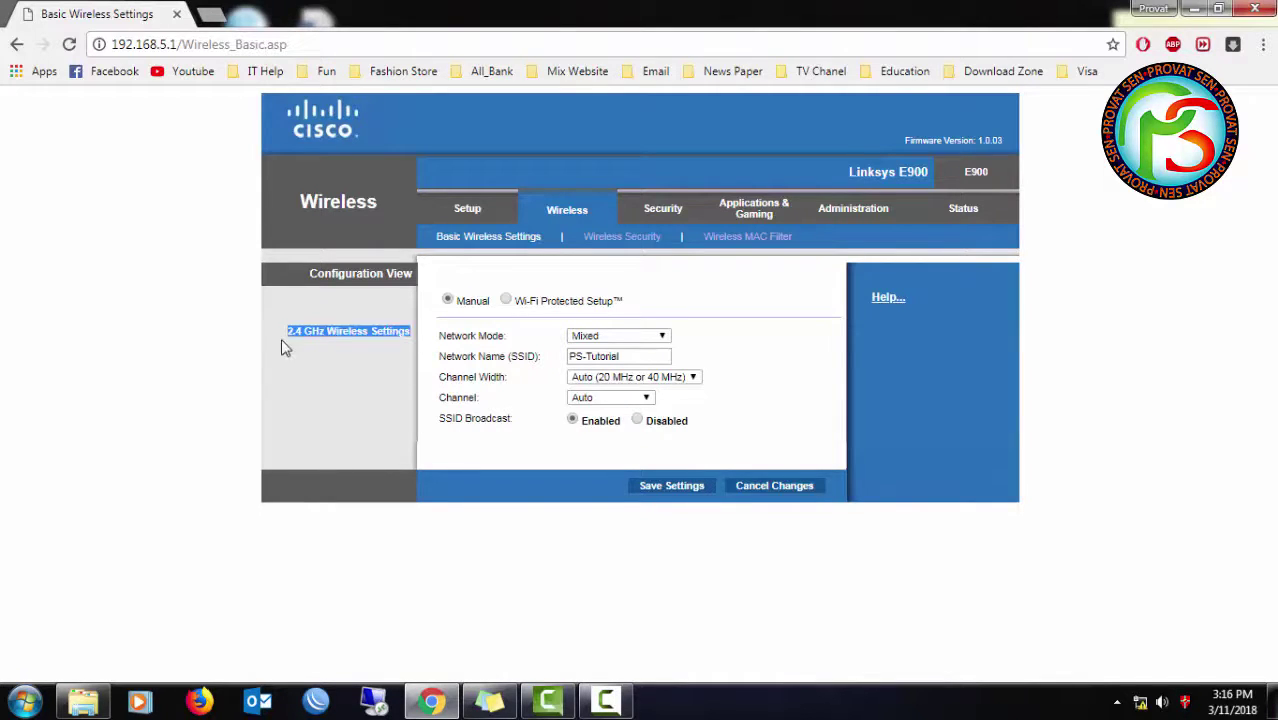
left_click(360, 346)
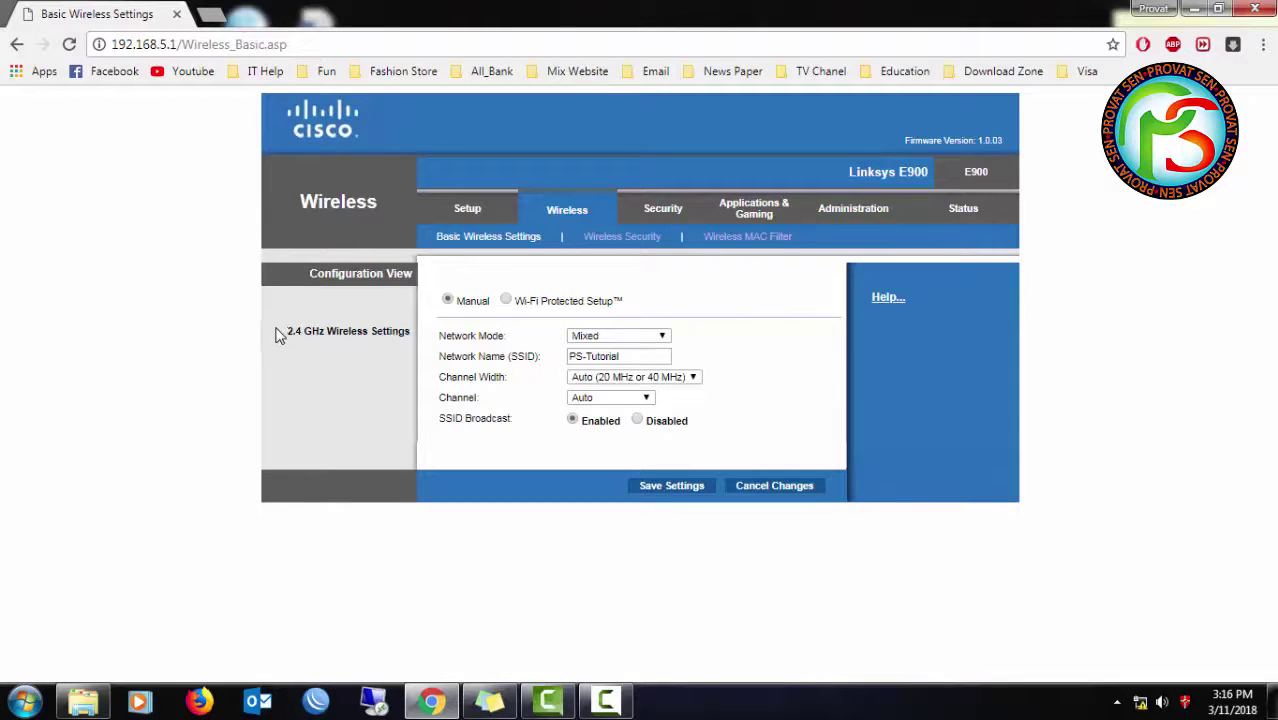
left_click_drag(277, 334, 408, 333)
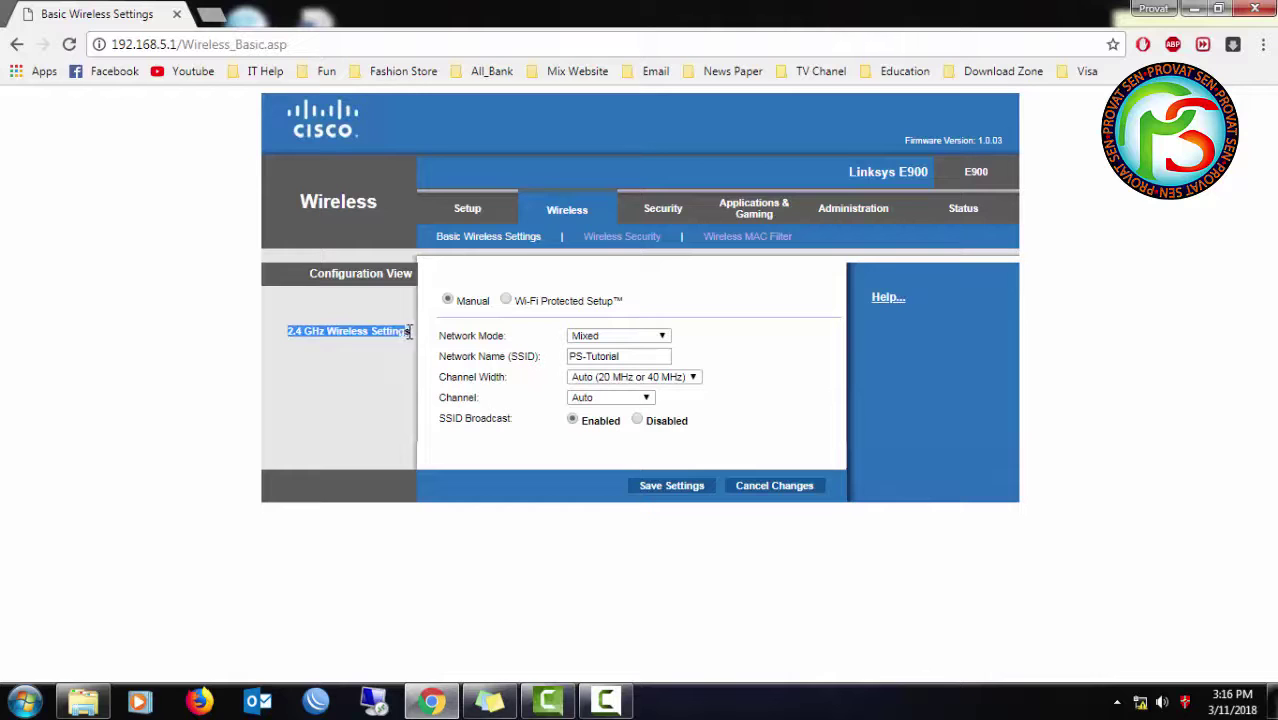
left_click(467, 208)
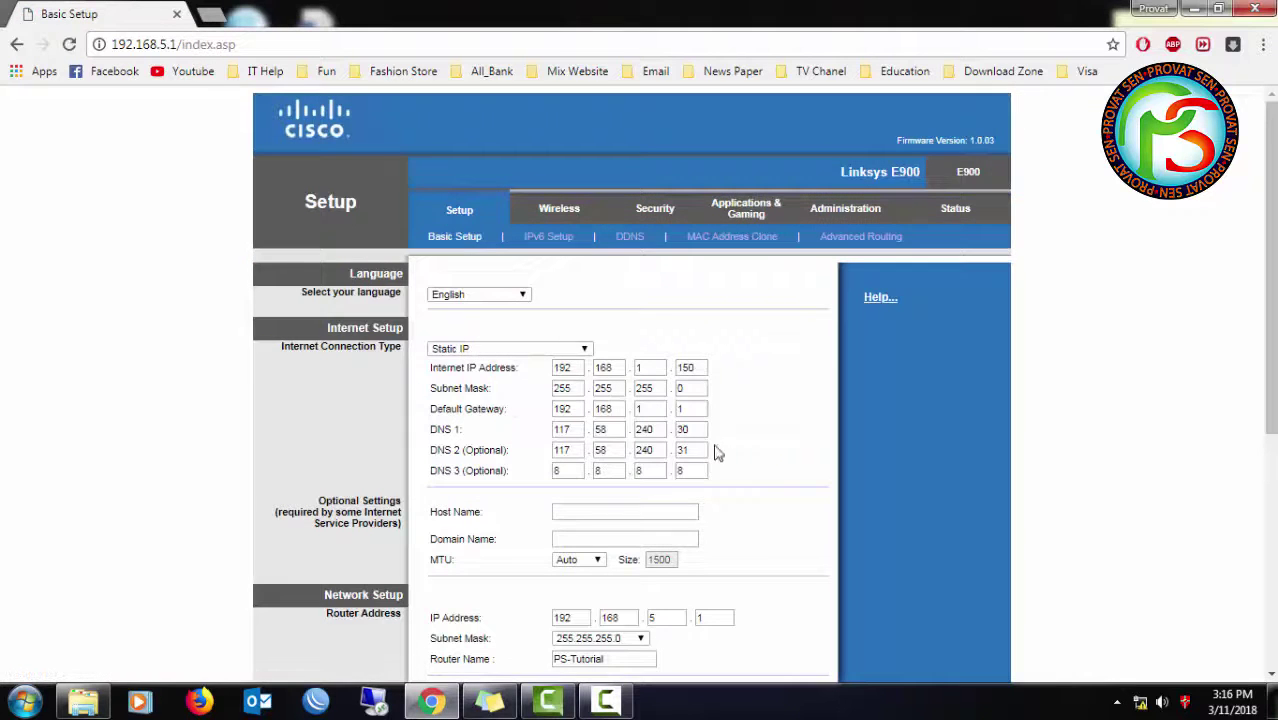
- Scroll Basic Setup and highlight the static internet IP ending in 150
scroll(693, 442, "down", 3)
scroll(679, 448, "down", 2)
scroll(679, 448, "up", 5)
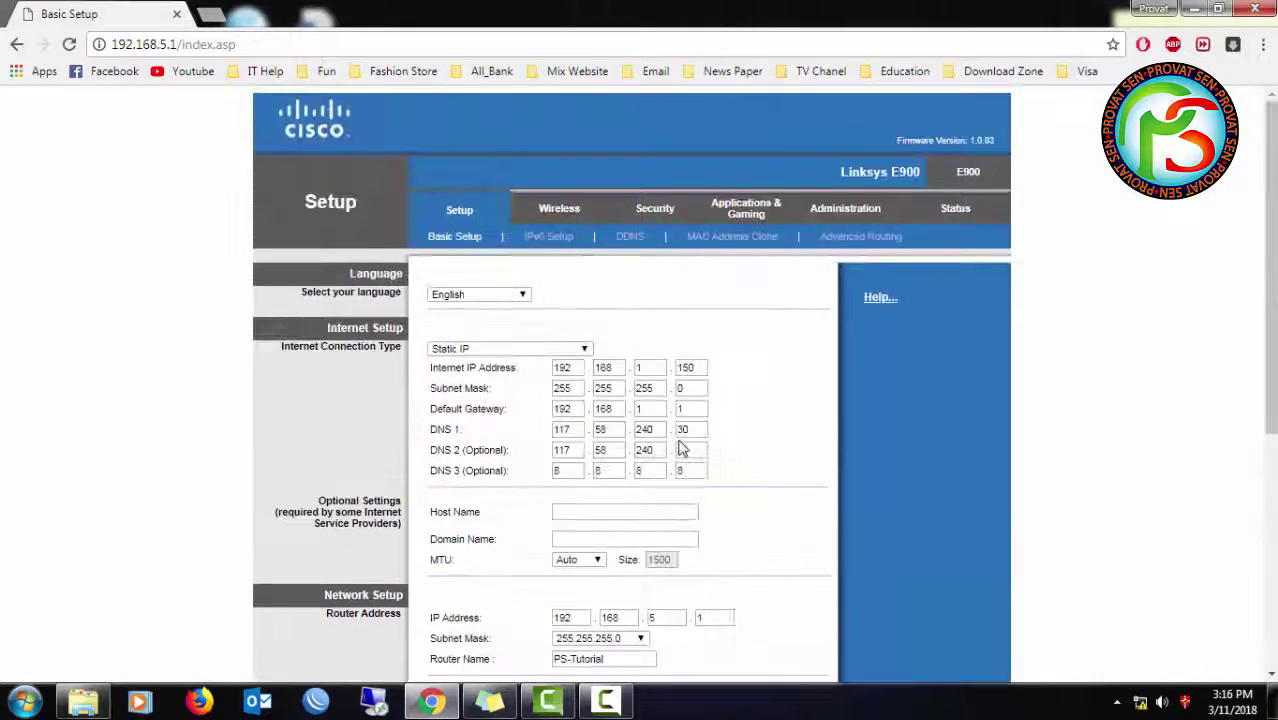
double_click(563, 367)
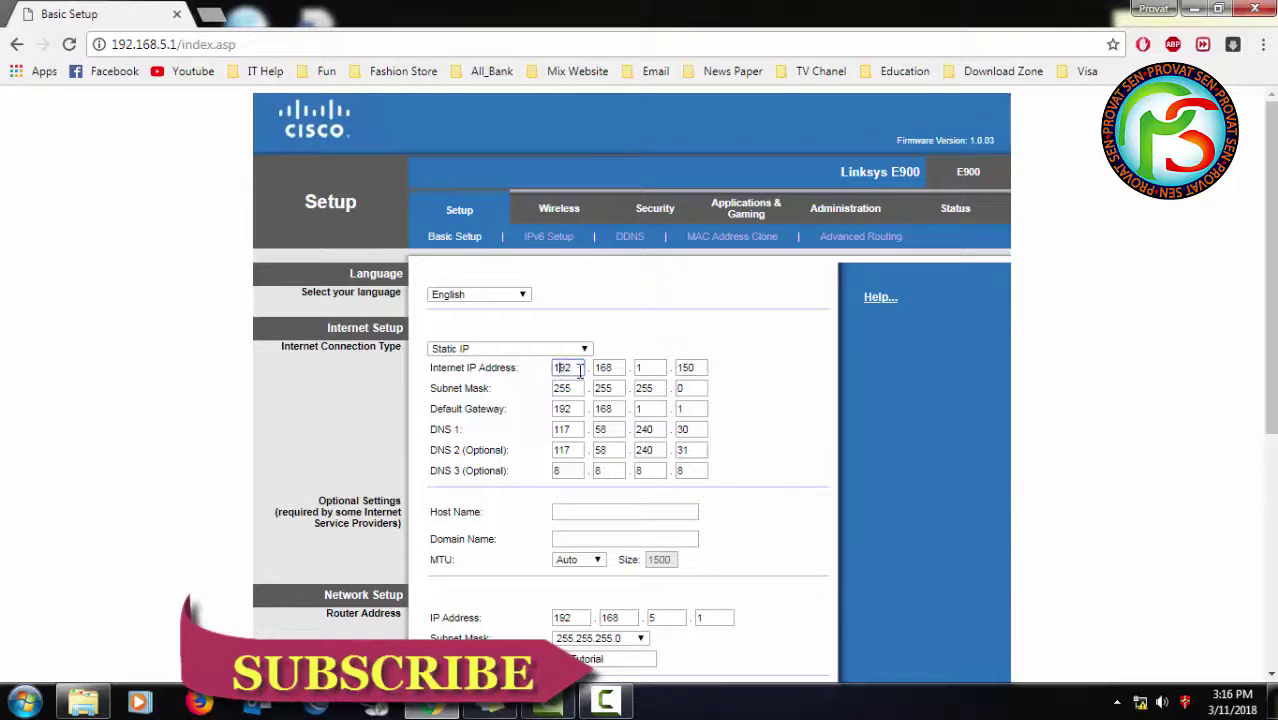
double_click(690, 368)
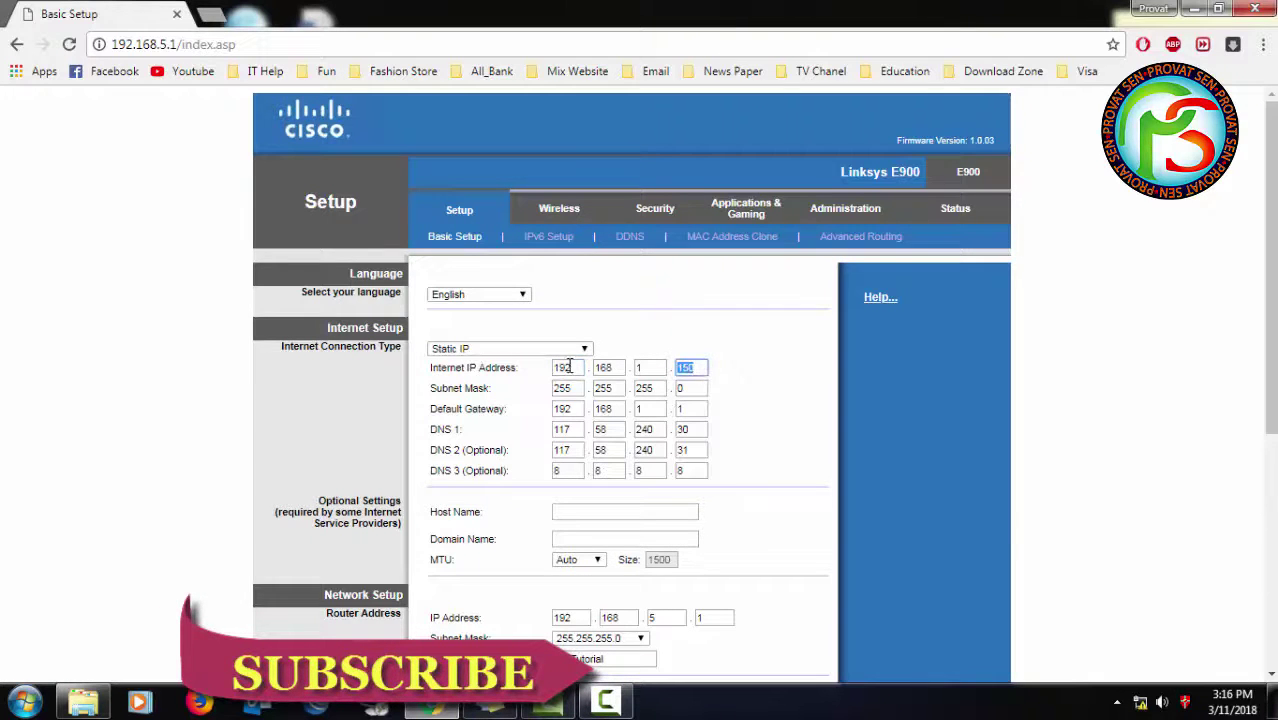
- Scroll through the DHCP range and Bangladesh time zone, then open Administration
scroll(576, 381, "down", 1)
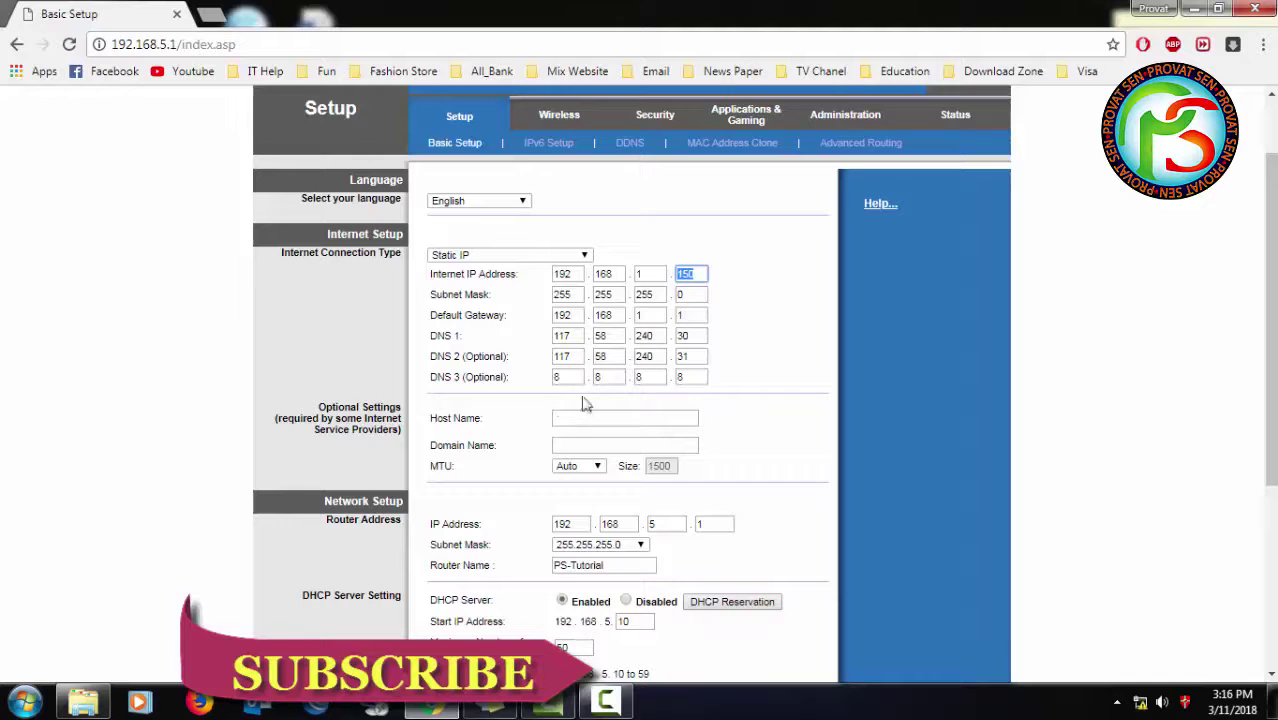
scroll(916, 424, "up", 1)
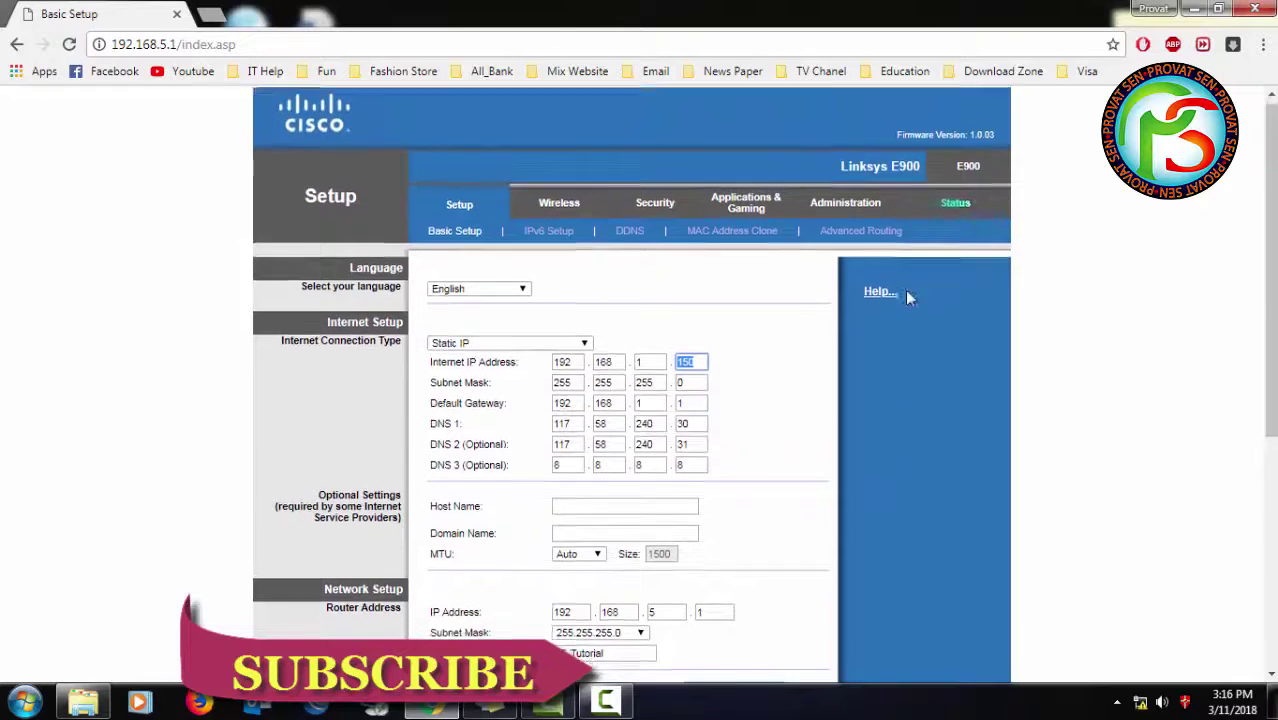
scroll(854, 531, "down", 4)
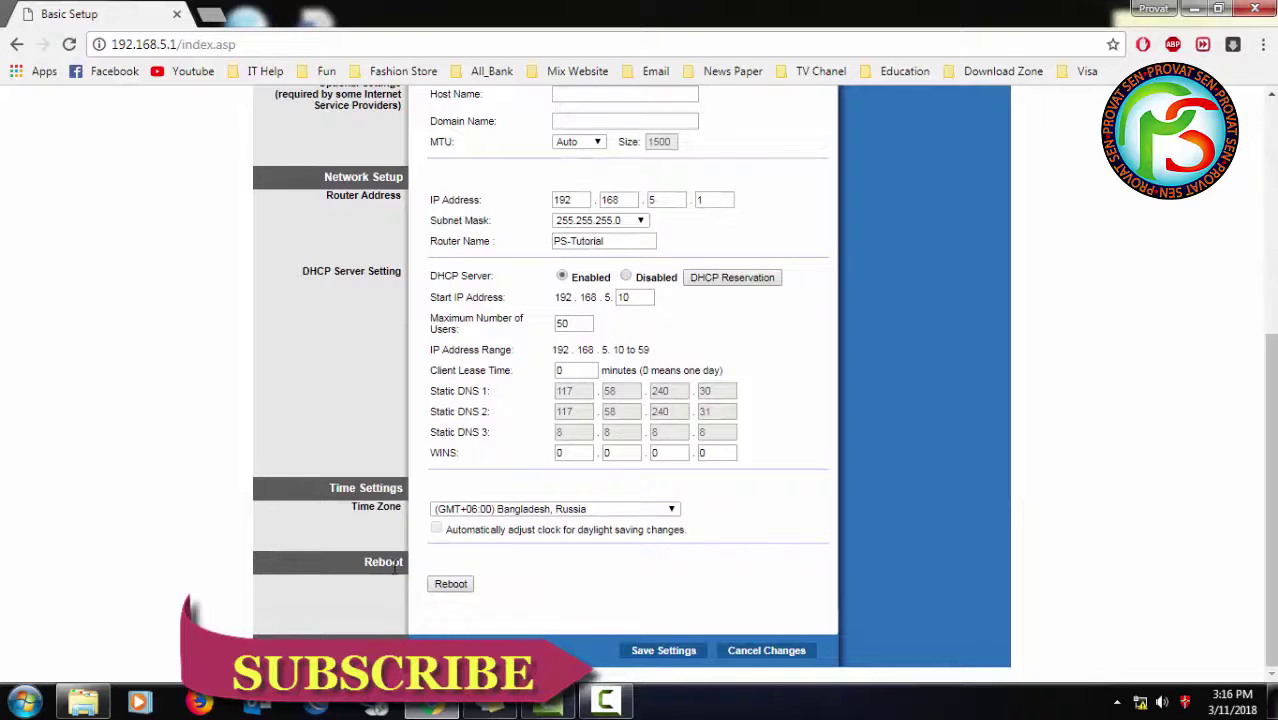
scroll(397, 566, "up", 5)
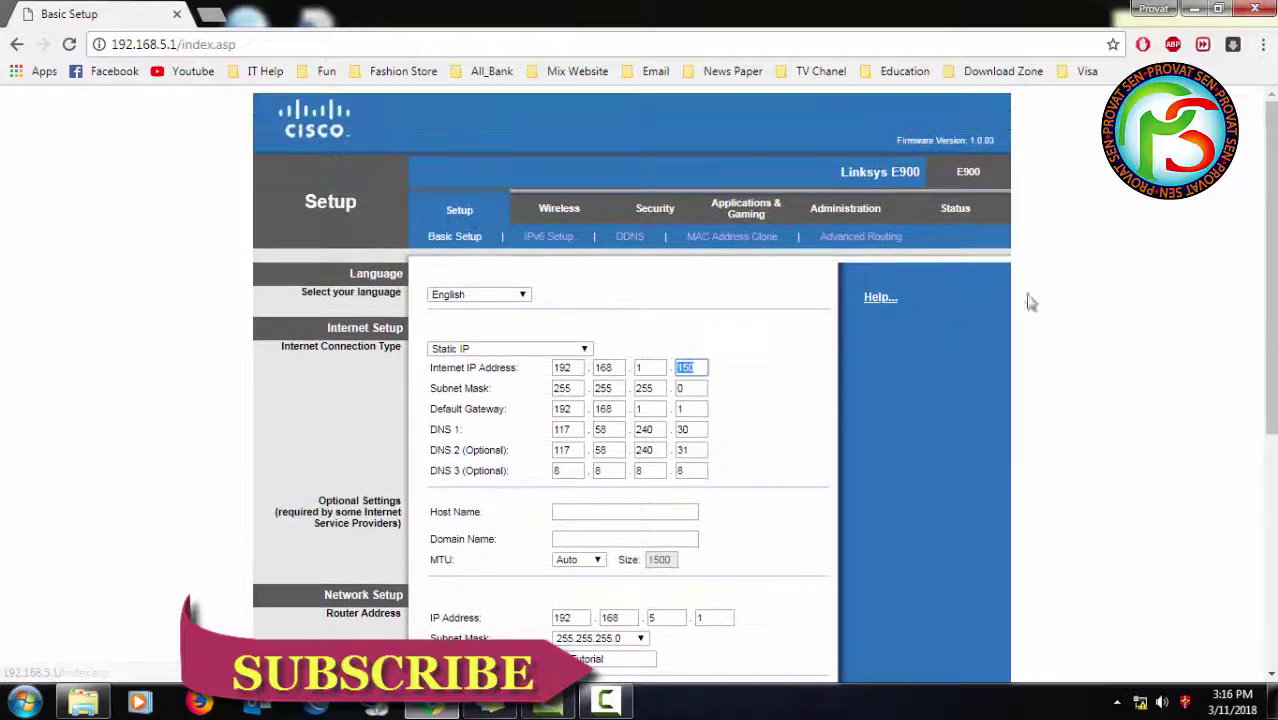
left_click(863, 215)
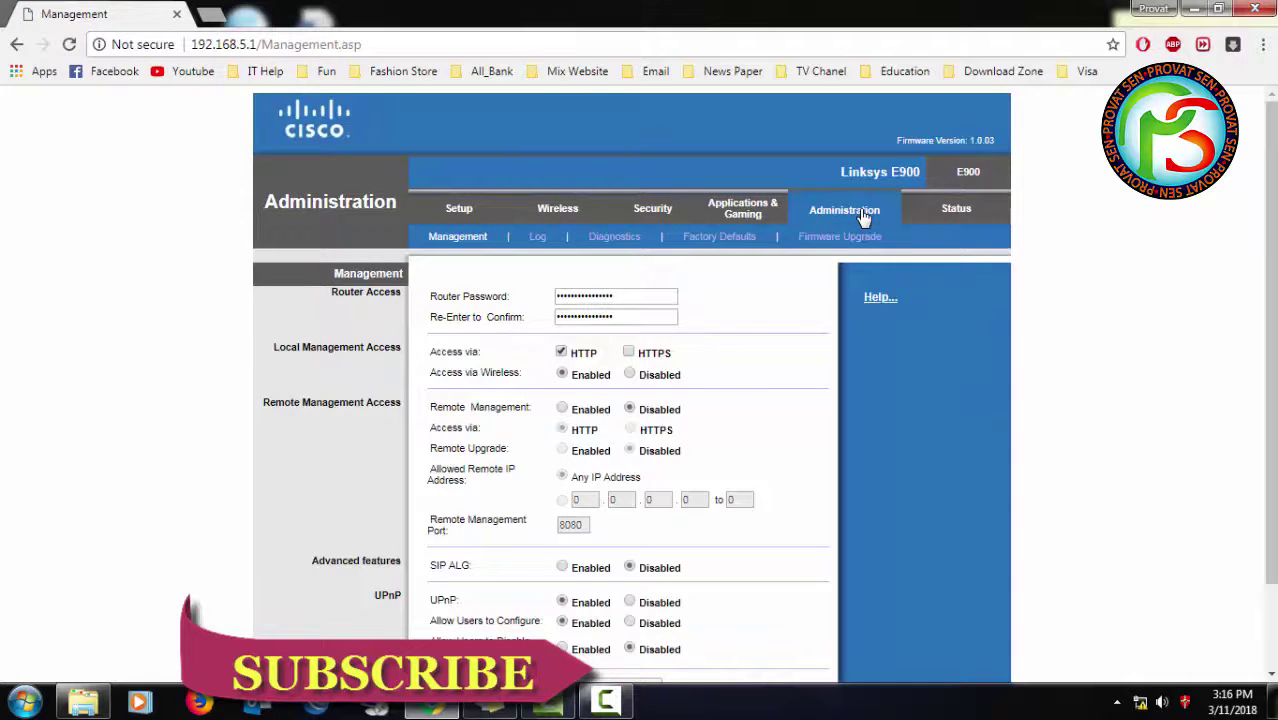